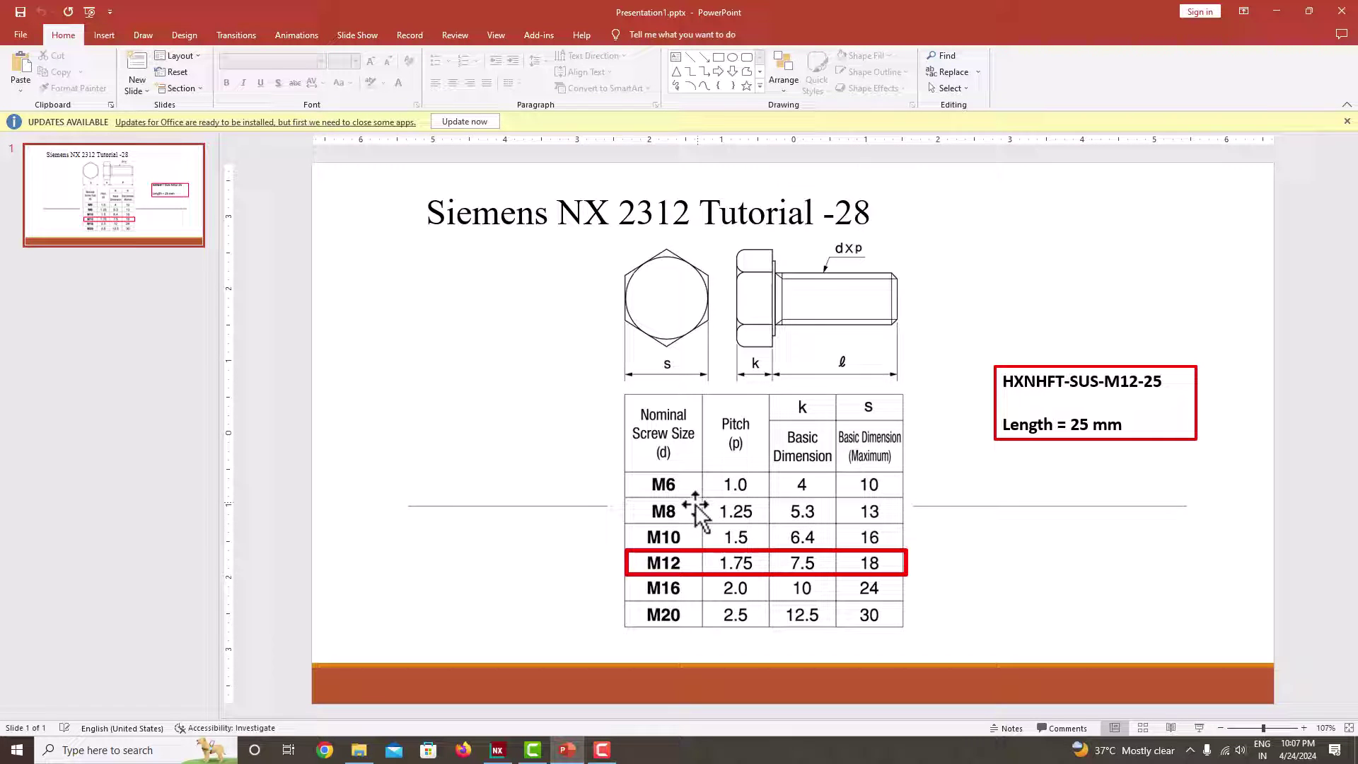
- Switch to NX, inspect the hex head and thread of the M12 bolt in model1.prt, and save the part
click(498, 749)
middle_drag(670, 515, 768, 634)
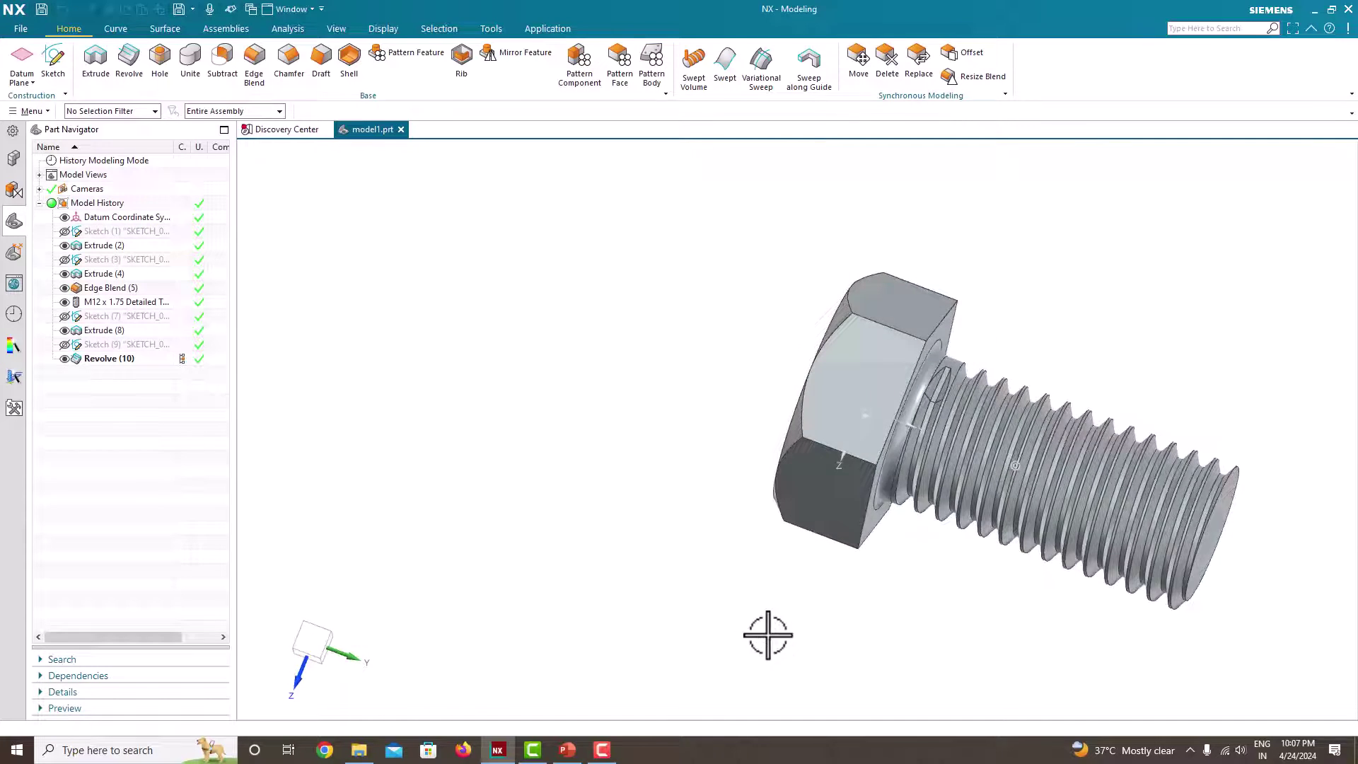
scroll(1000, 319, up, 3)
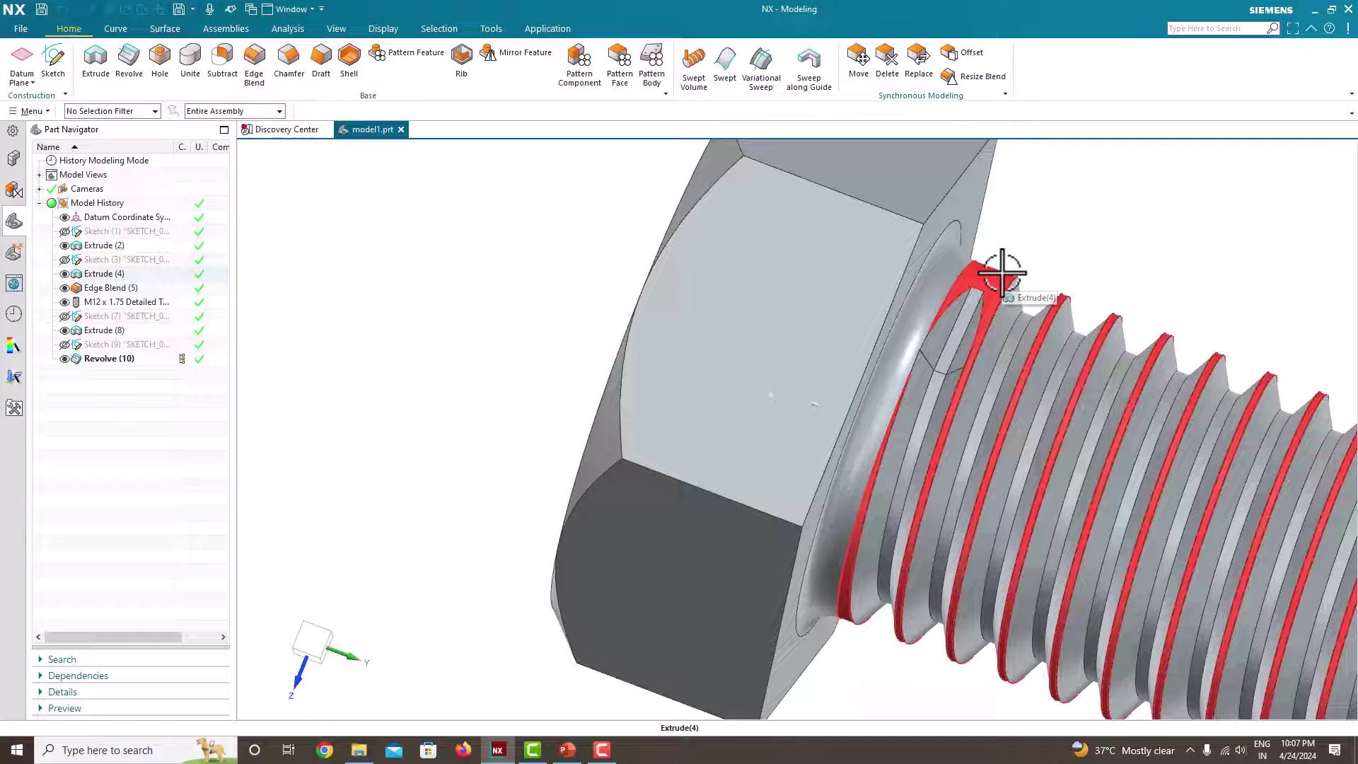
key(ctrl+s)
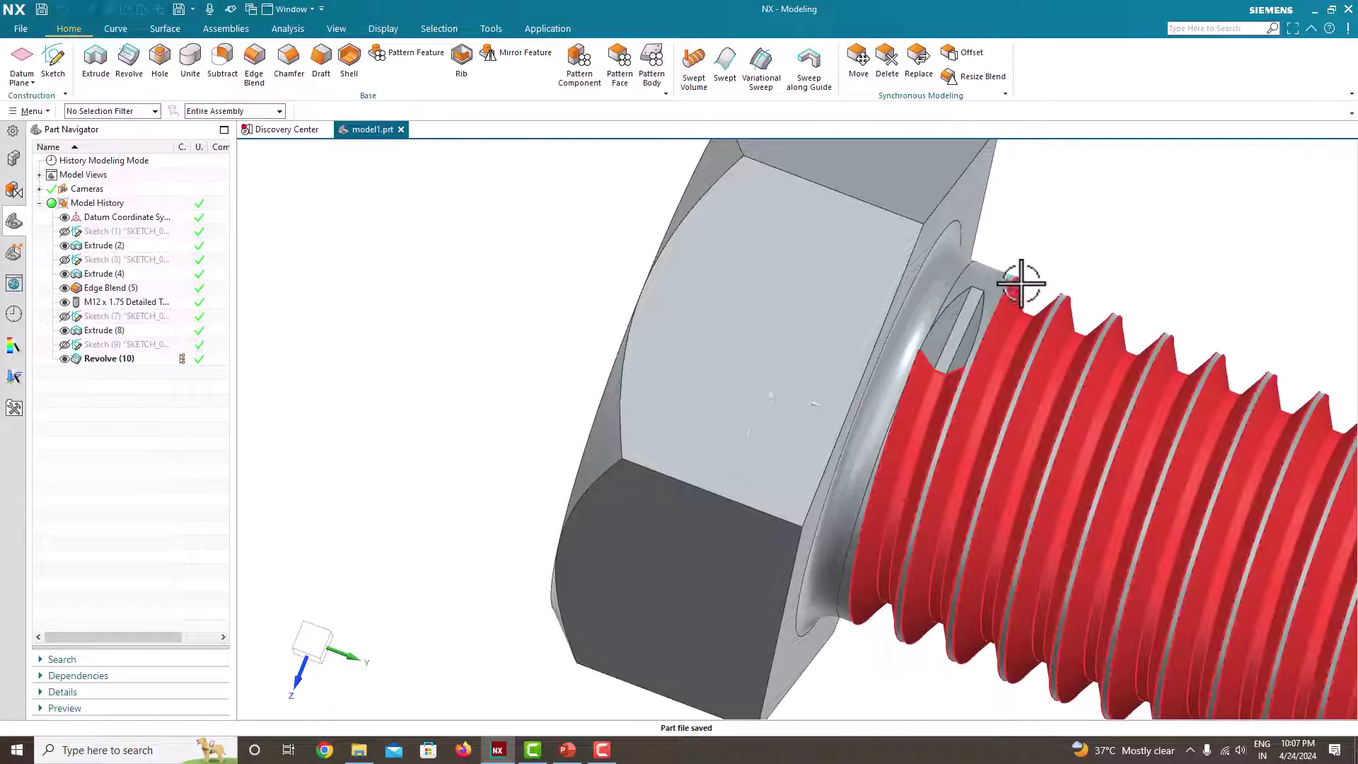
scroll(895, 336, down, 2)
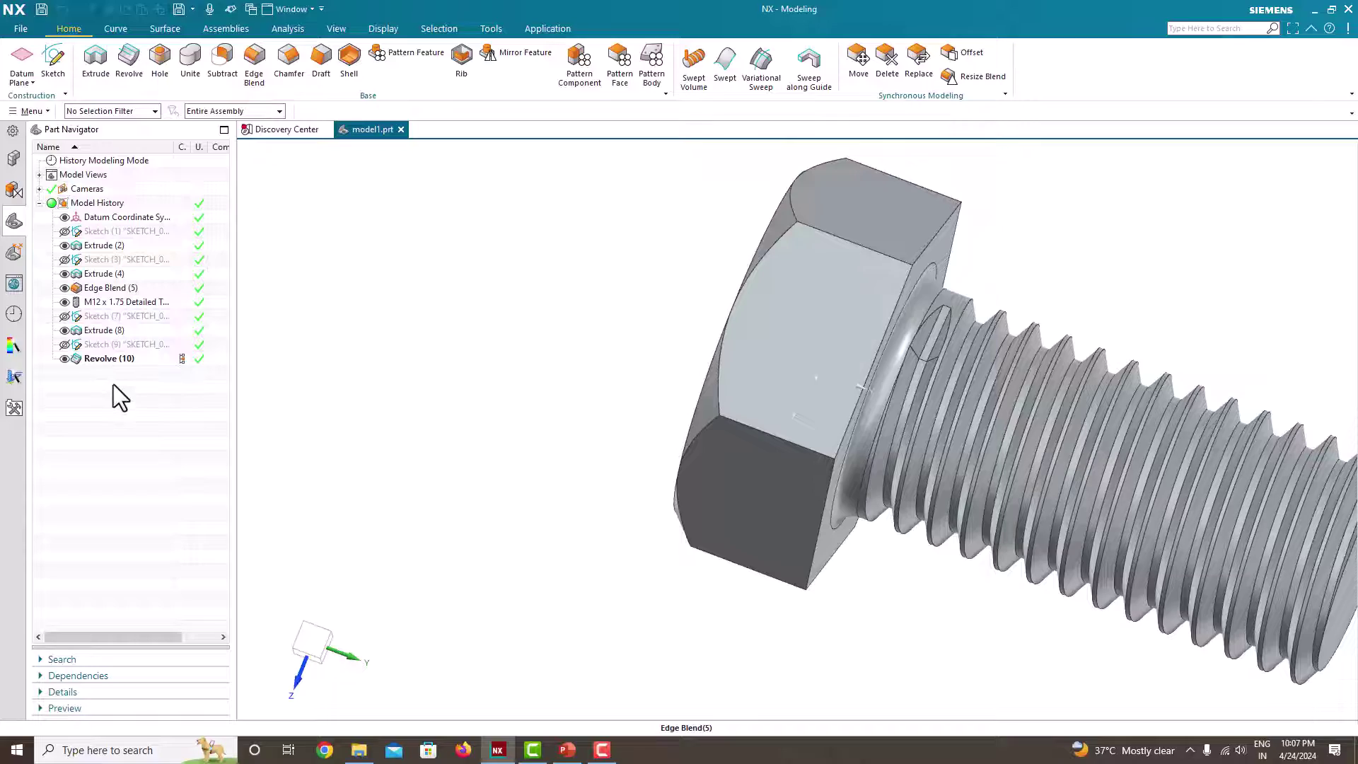
mouse_move(991, 415)
middle_down()
mouse_move(964, 397)
mouse_move(993, 407)
mouse_move(970, 418)
mouse_move(991, 409)
middle_up()
key(ctrl+s)
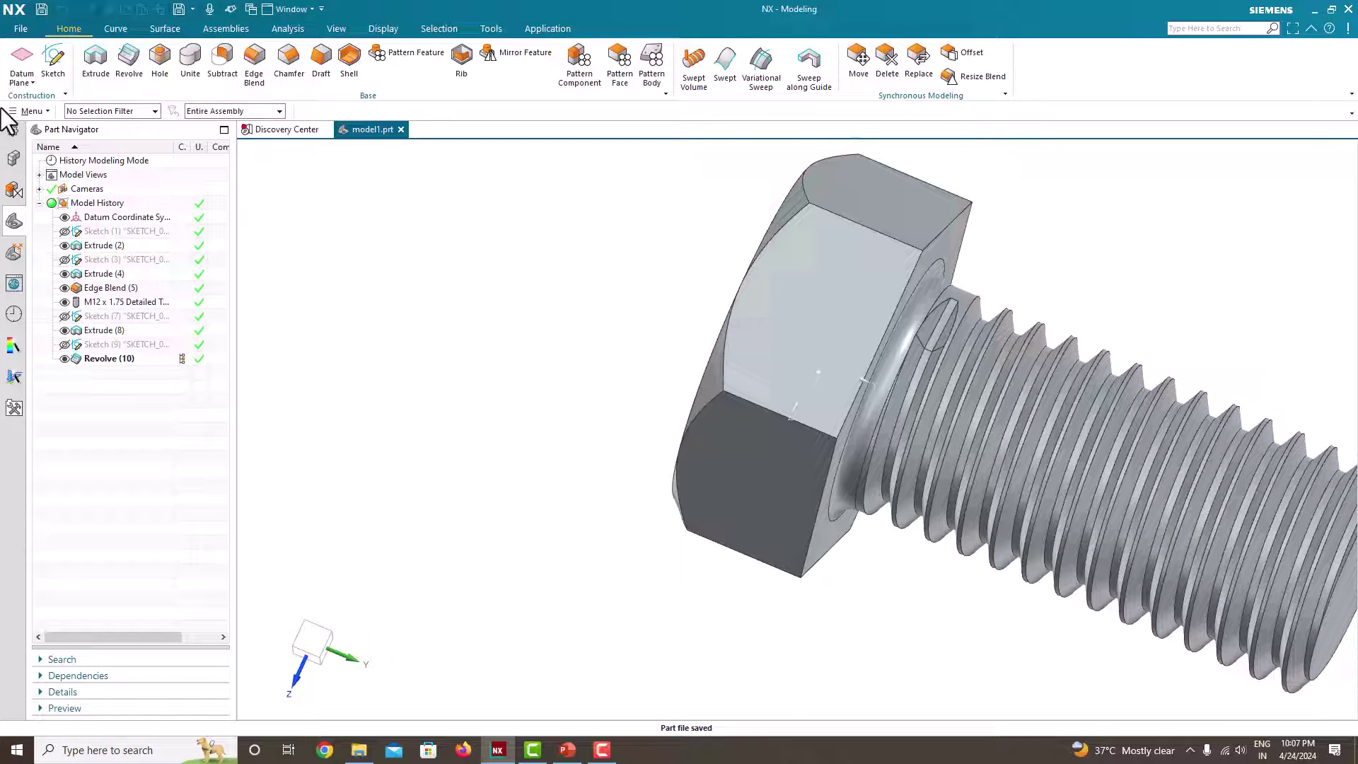
- Create a new part model2.prt in the tutorial_28 folder from the millimetre Model template
click(20, 28)
click(29, 47)
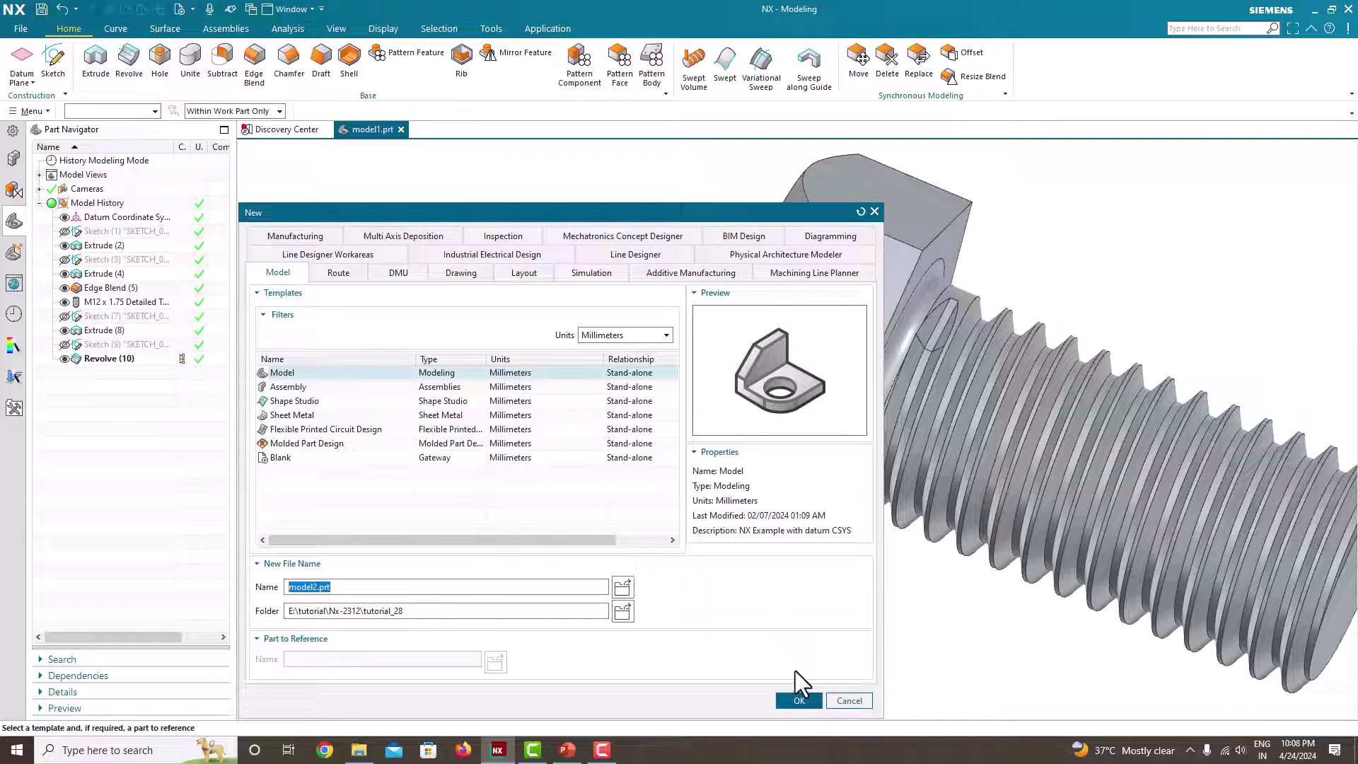
click(798, 697)
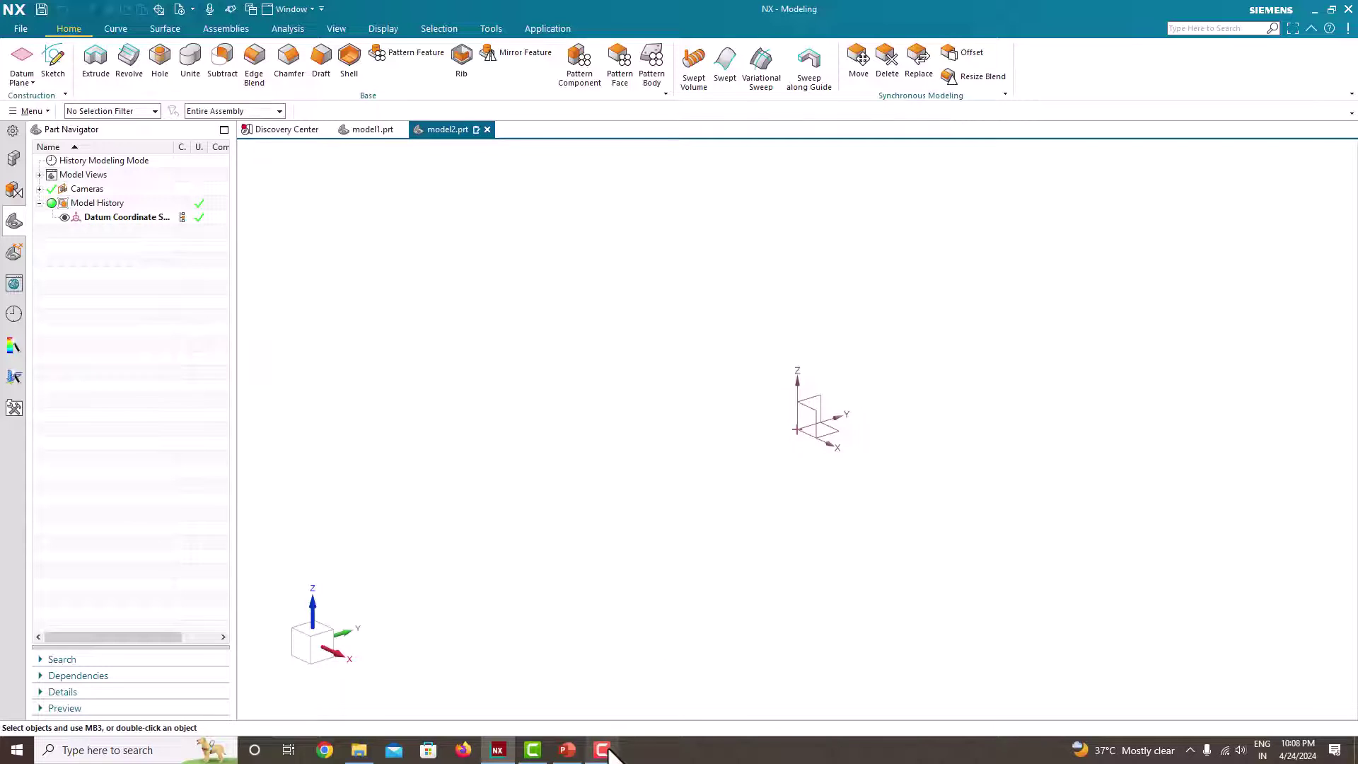
- Switch to File Explorer and open Screenshot 2024-04-24 220624.png from the tutorial_28 folder
click(358, 750)
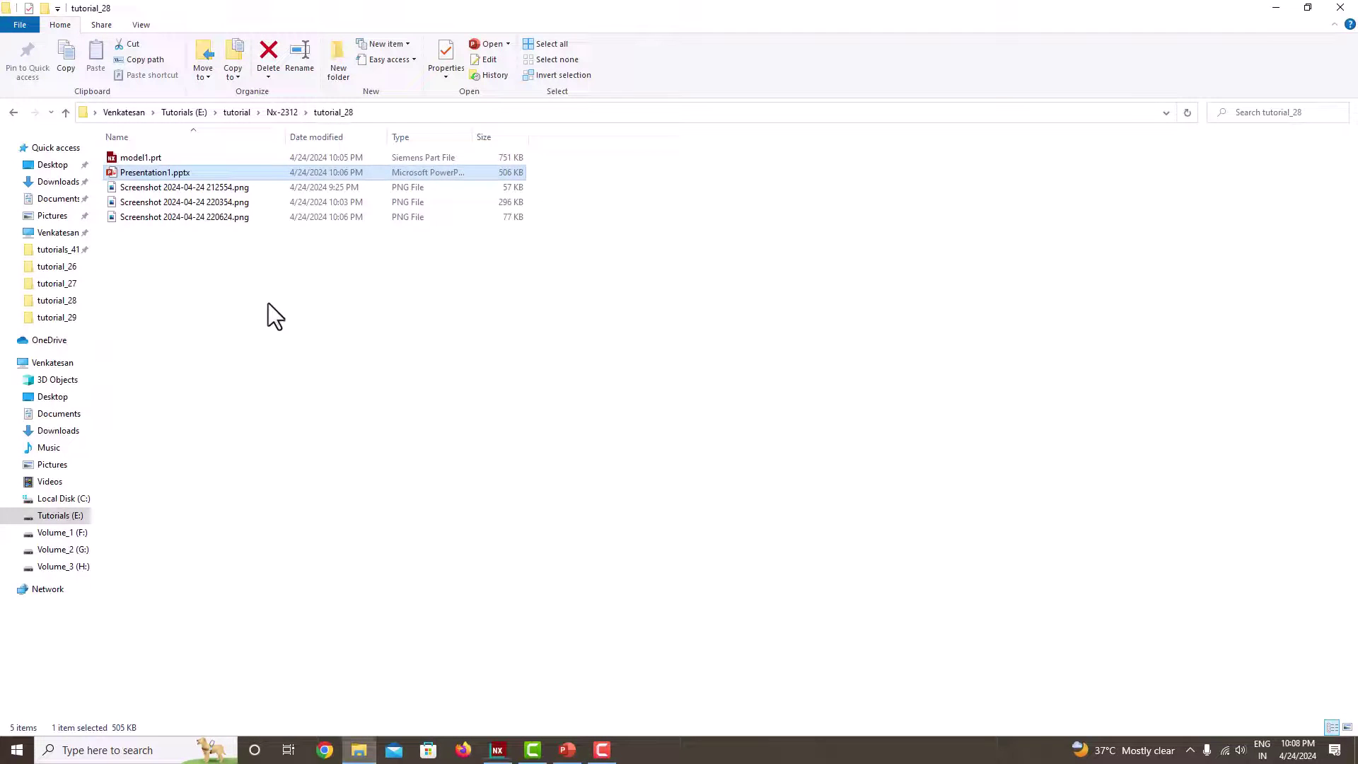
click(202, 217)
double_click(202, 218)
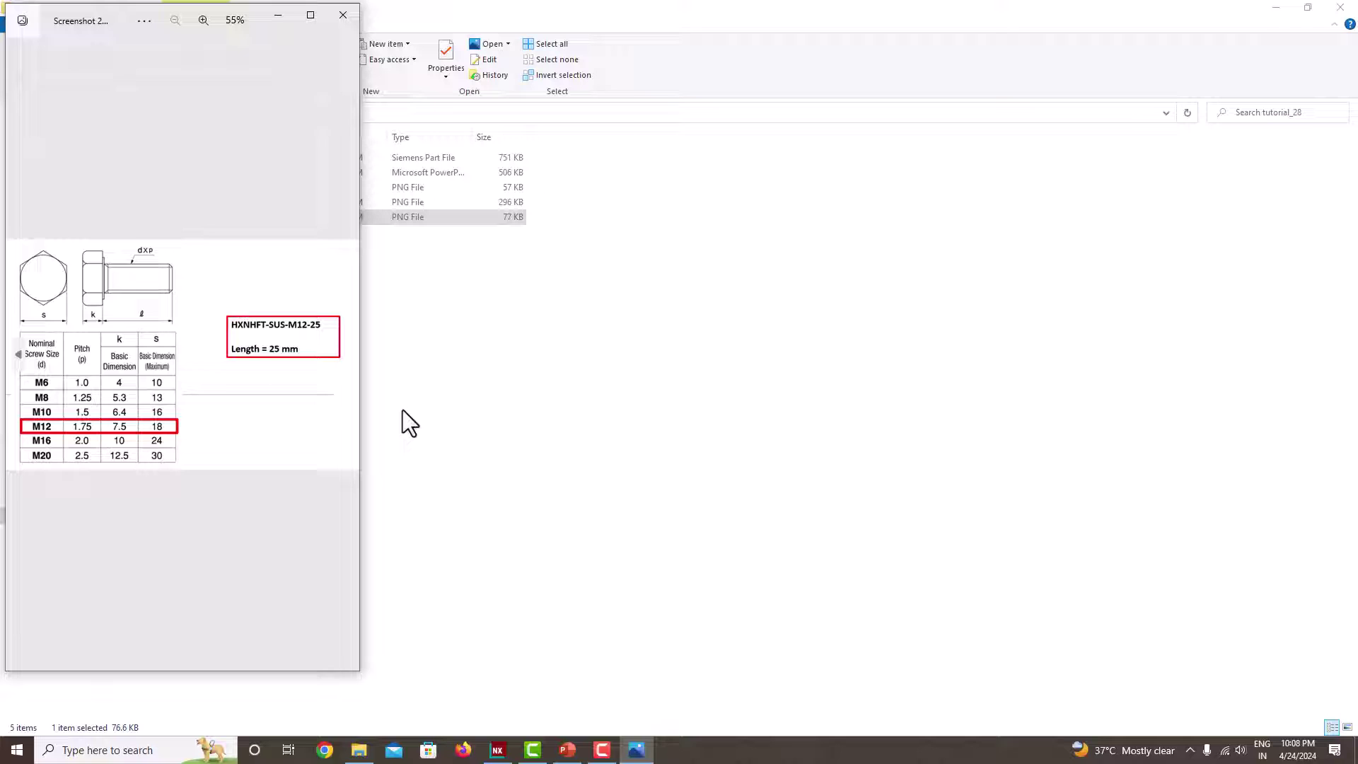
- Arrange NX and the bolt dimension image side by side, narrowing the image window so NX gets most of the width
click(498, 750)
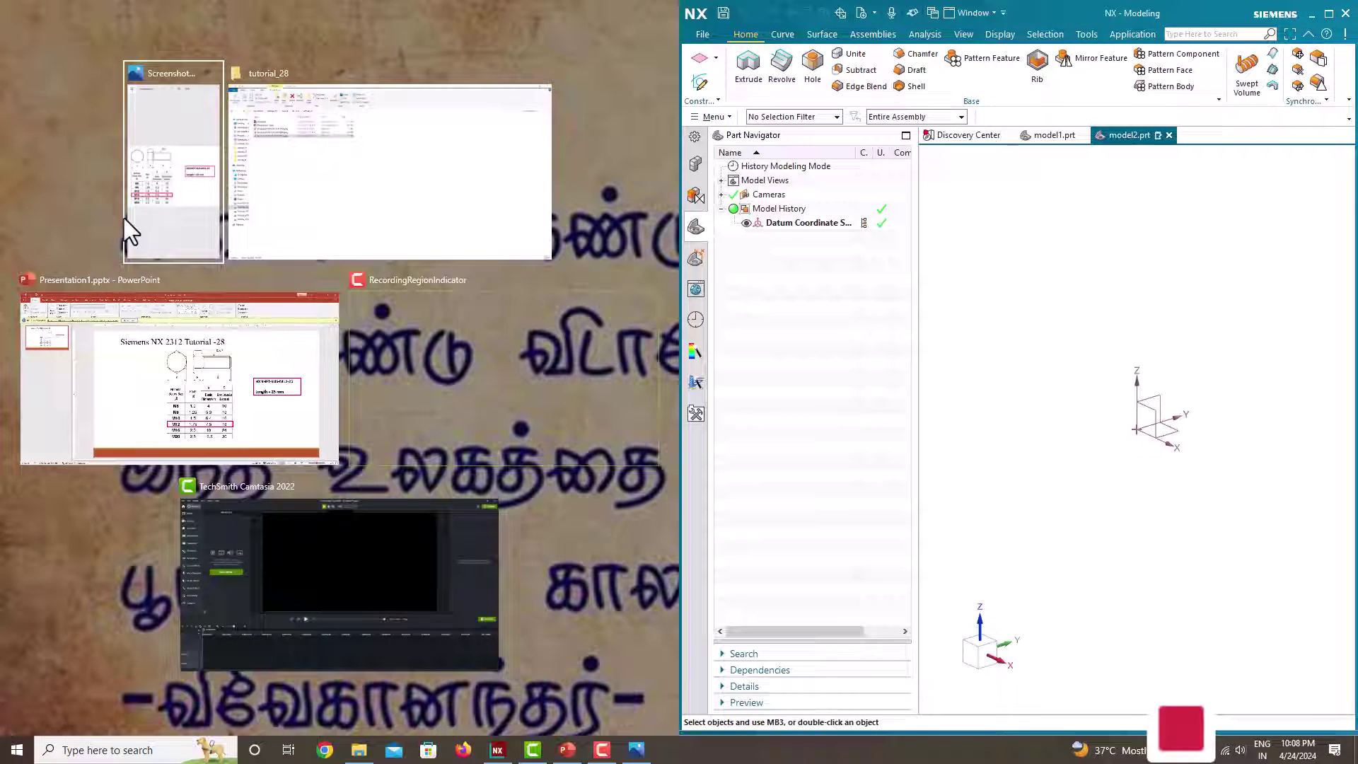
click(131, 205)
drag(678, 351, 354, 358)
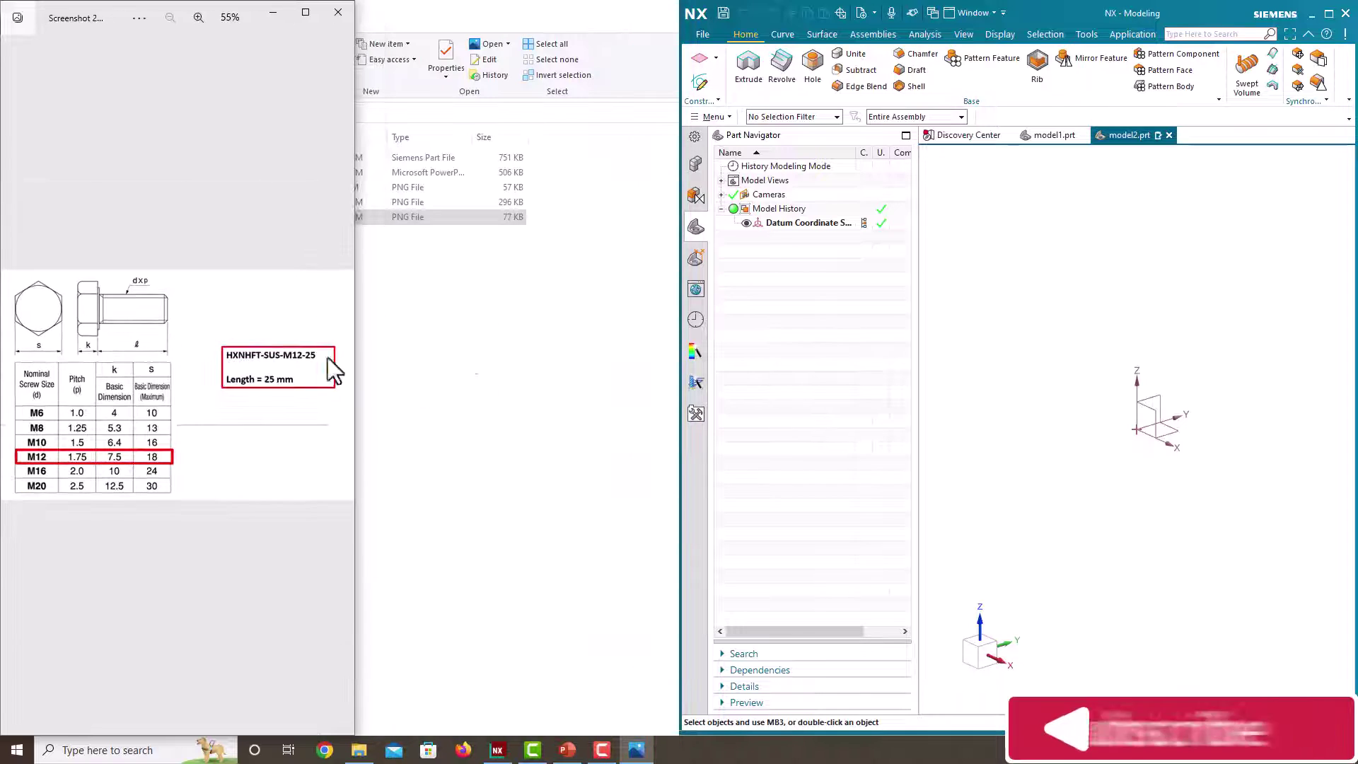
drag(679, 357, 355, 354)
click(268, 439)
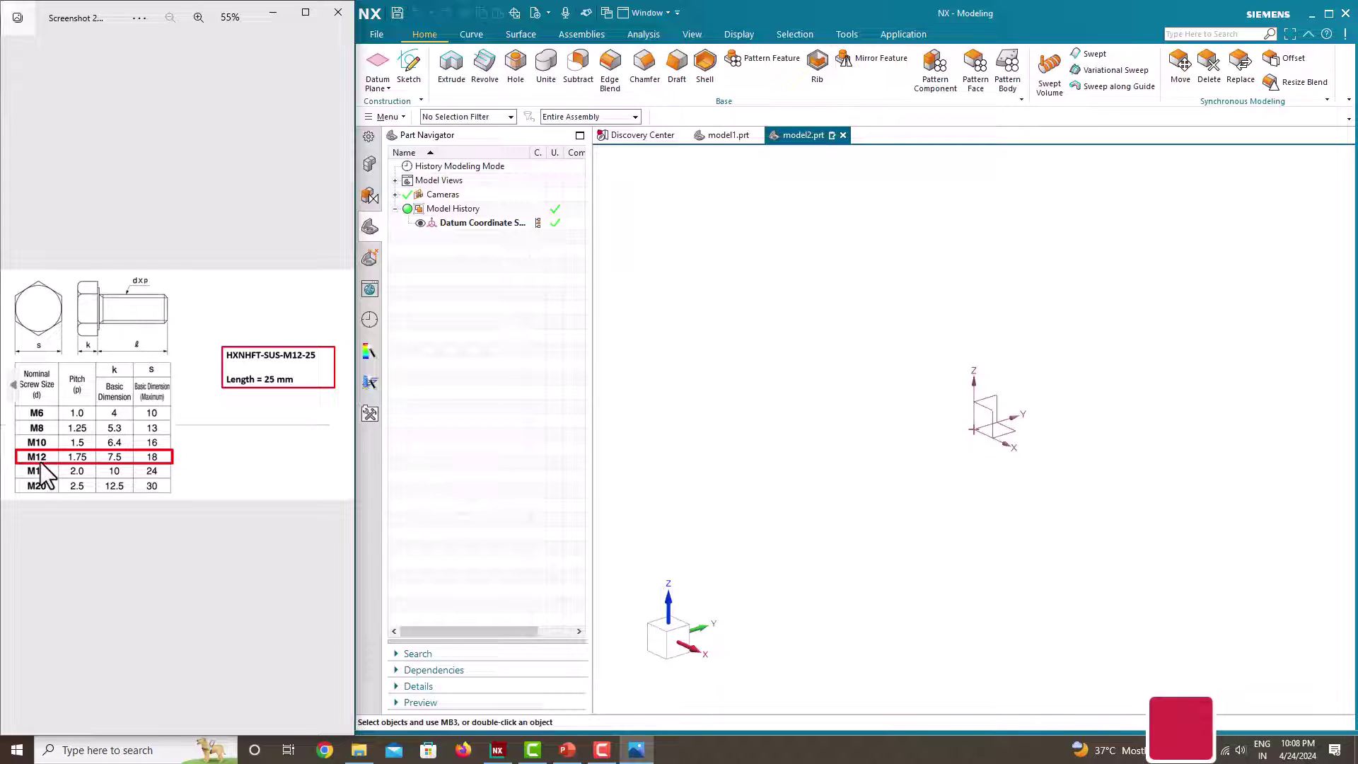
- On the front XZ plane, sketch a six-sided polygon centred on the origin with inscribed radius 18/2 mm and 0° rotation
click(414, 79)
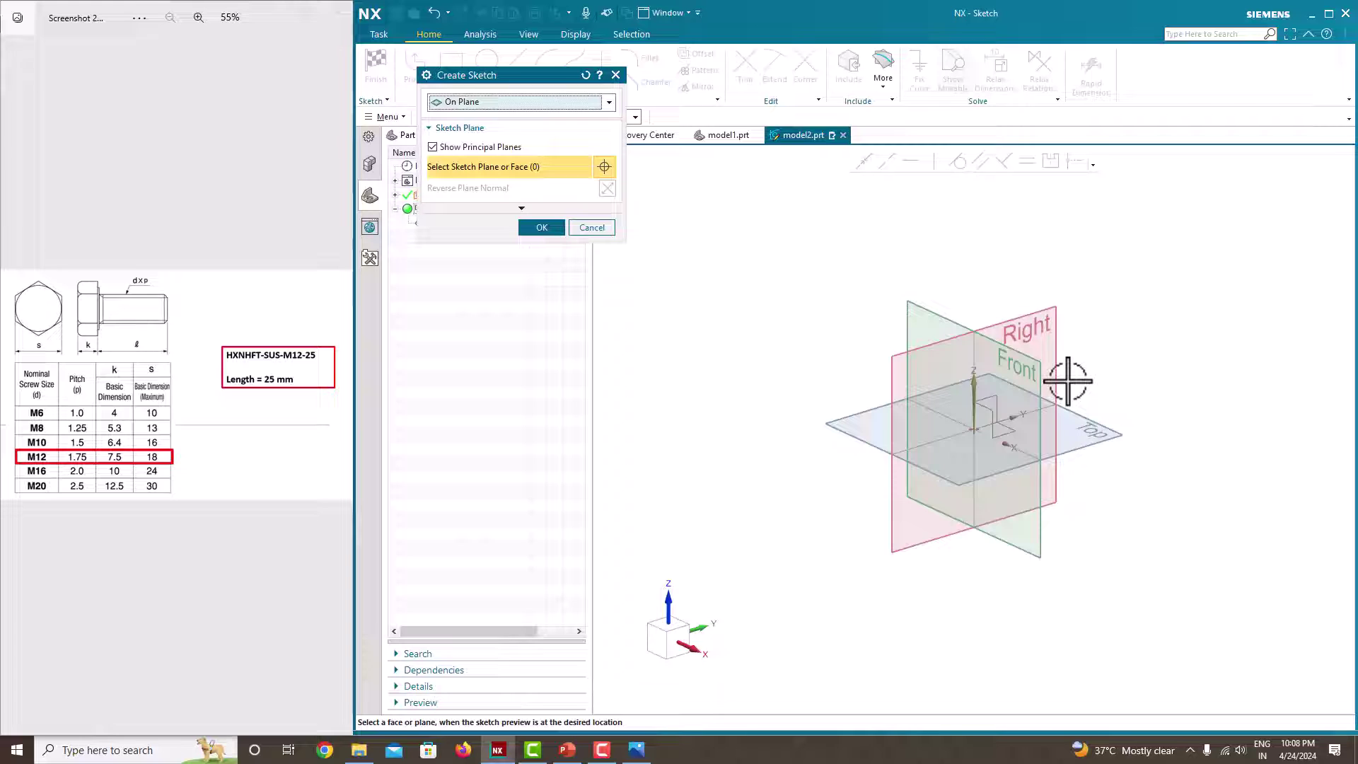
click(534, 227)
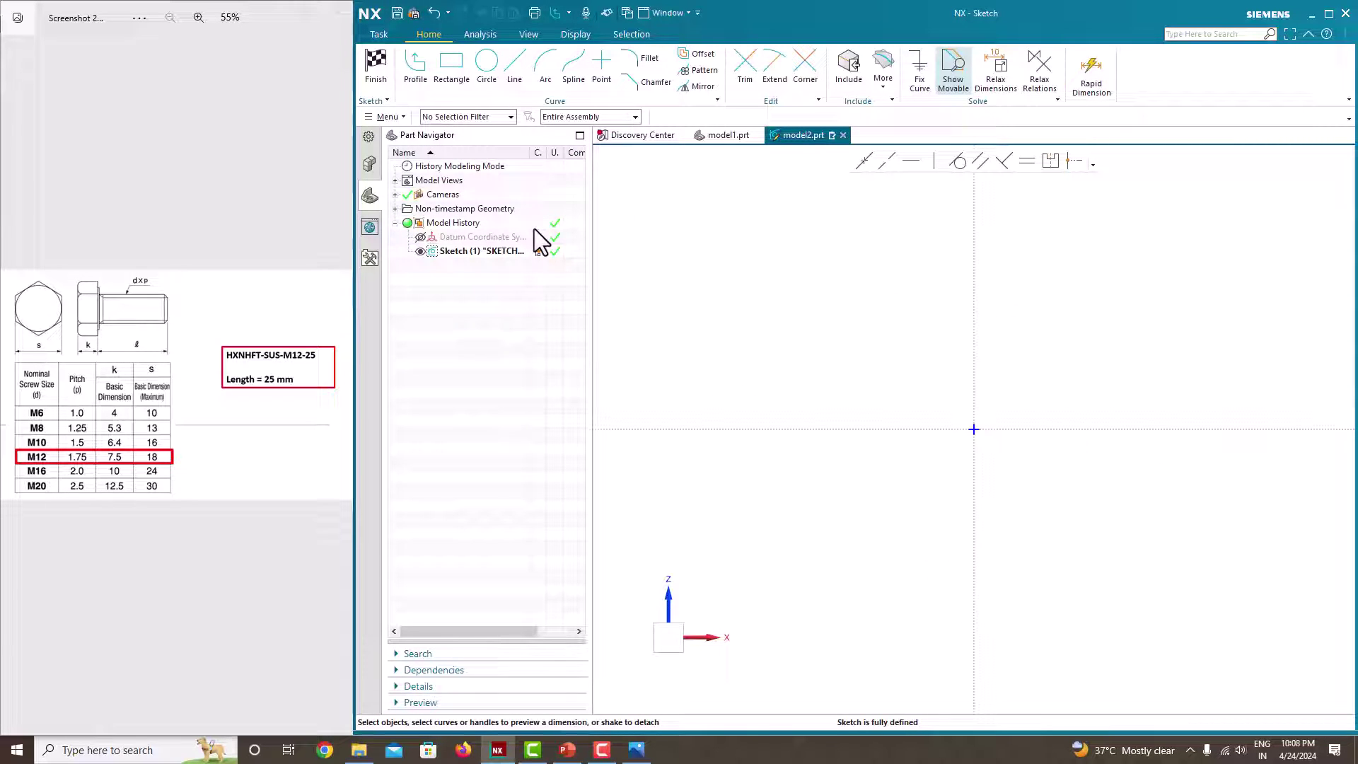
click(398, 120)
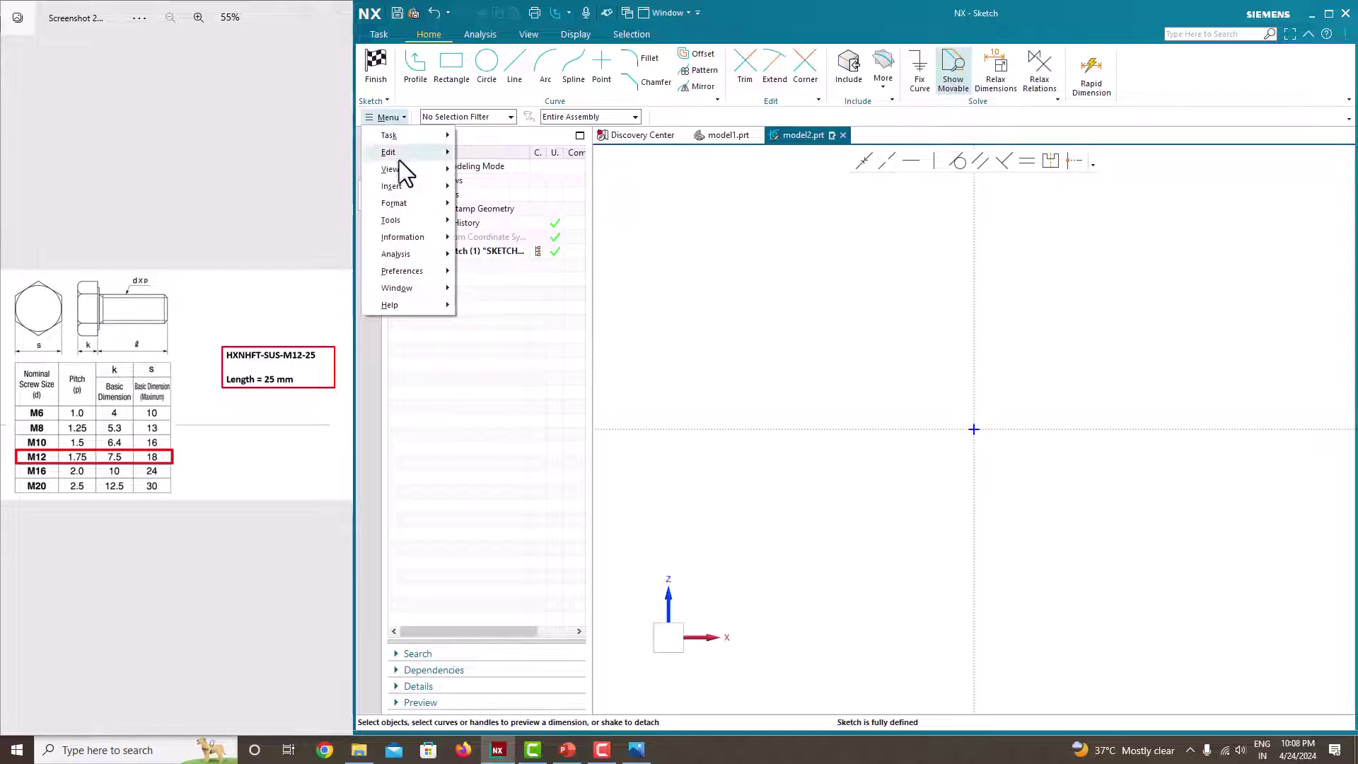
mouse_move(399, 188)
mouse_move(516, 205)
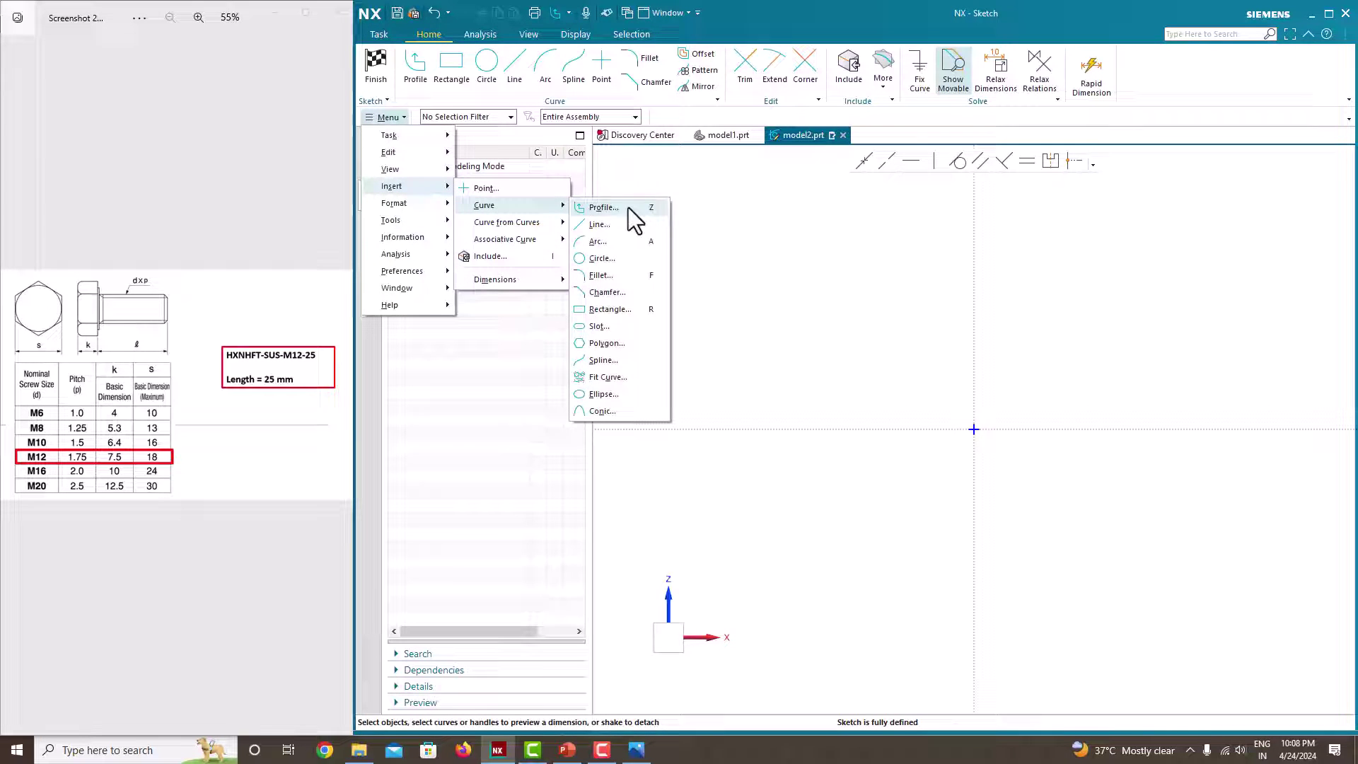
click(607, 345)
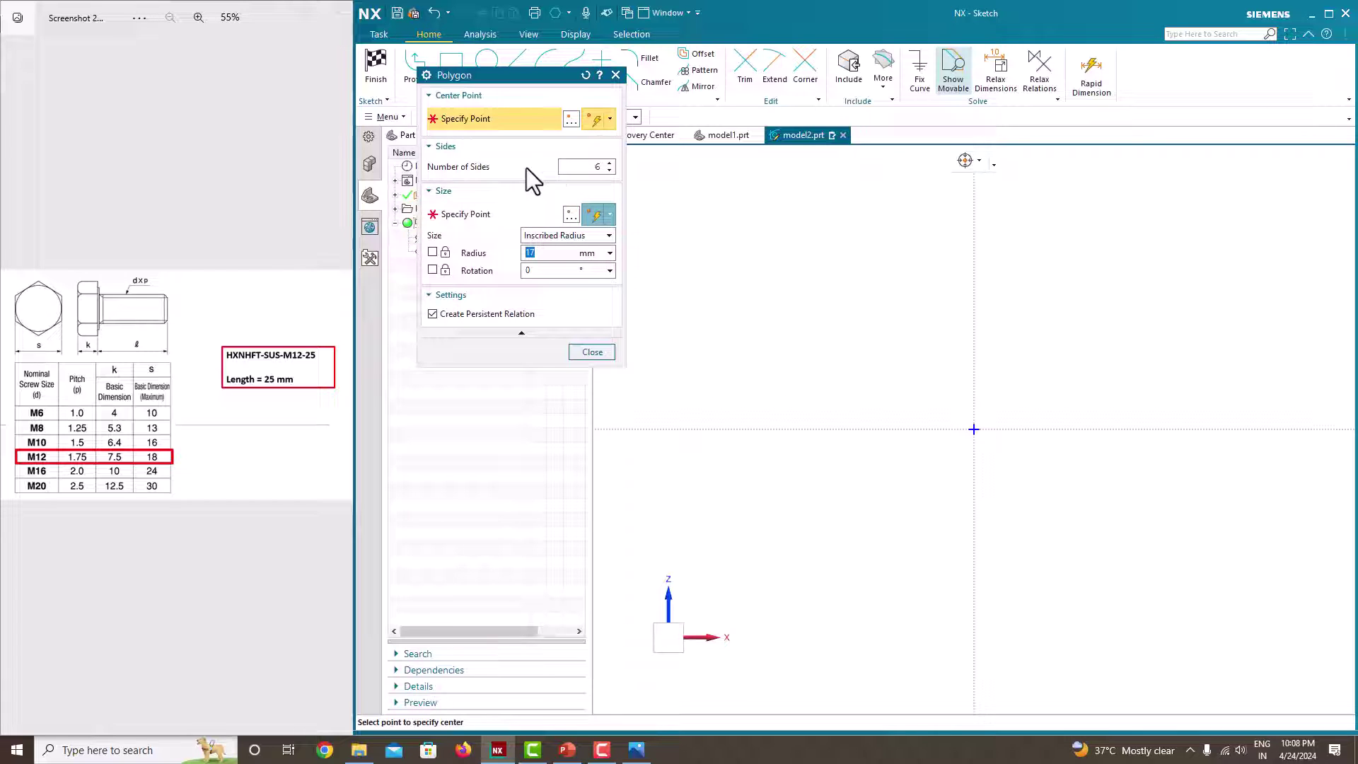
double_click(600, 167)
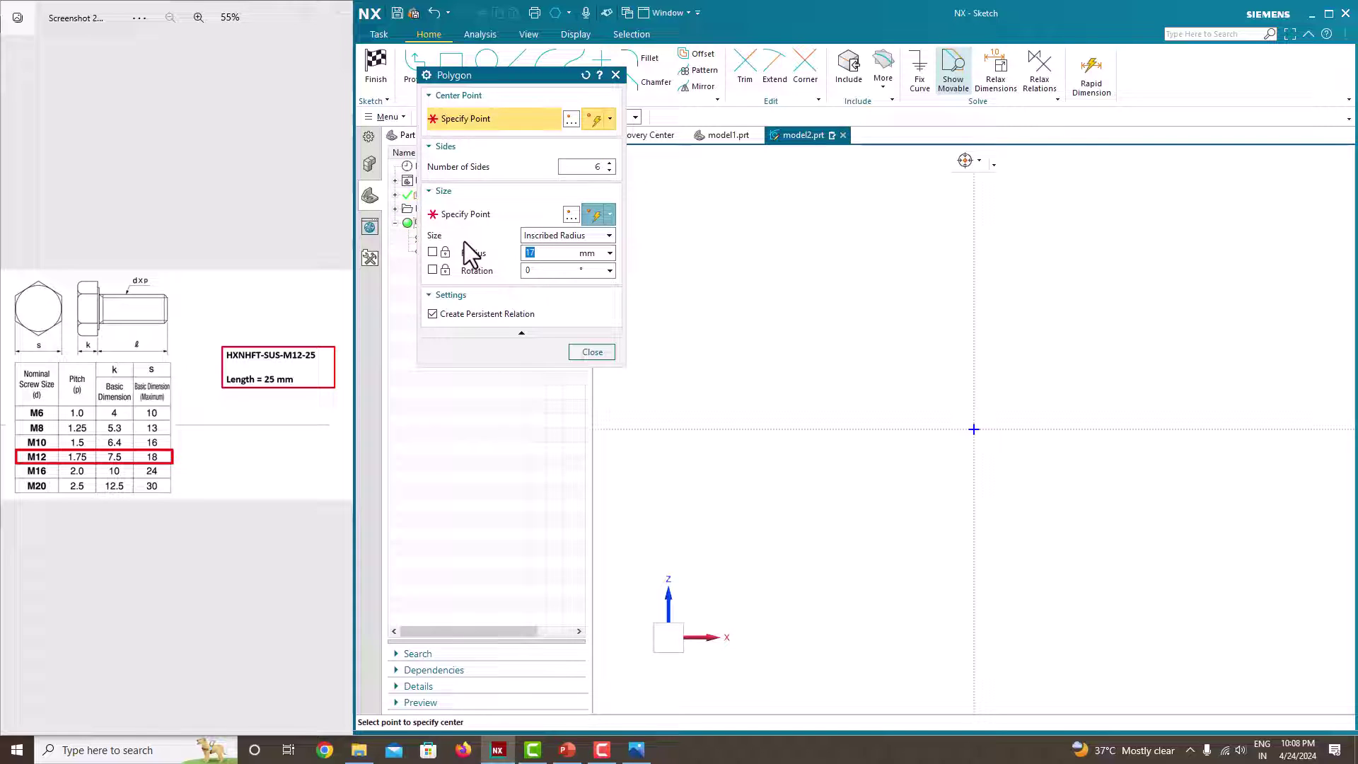
text(18/2)
key(Tab)
click(975, 429)
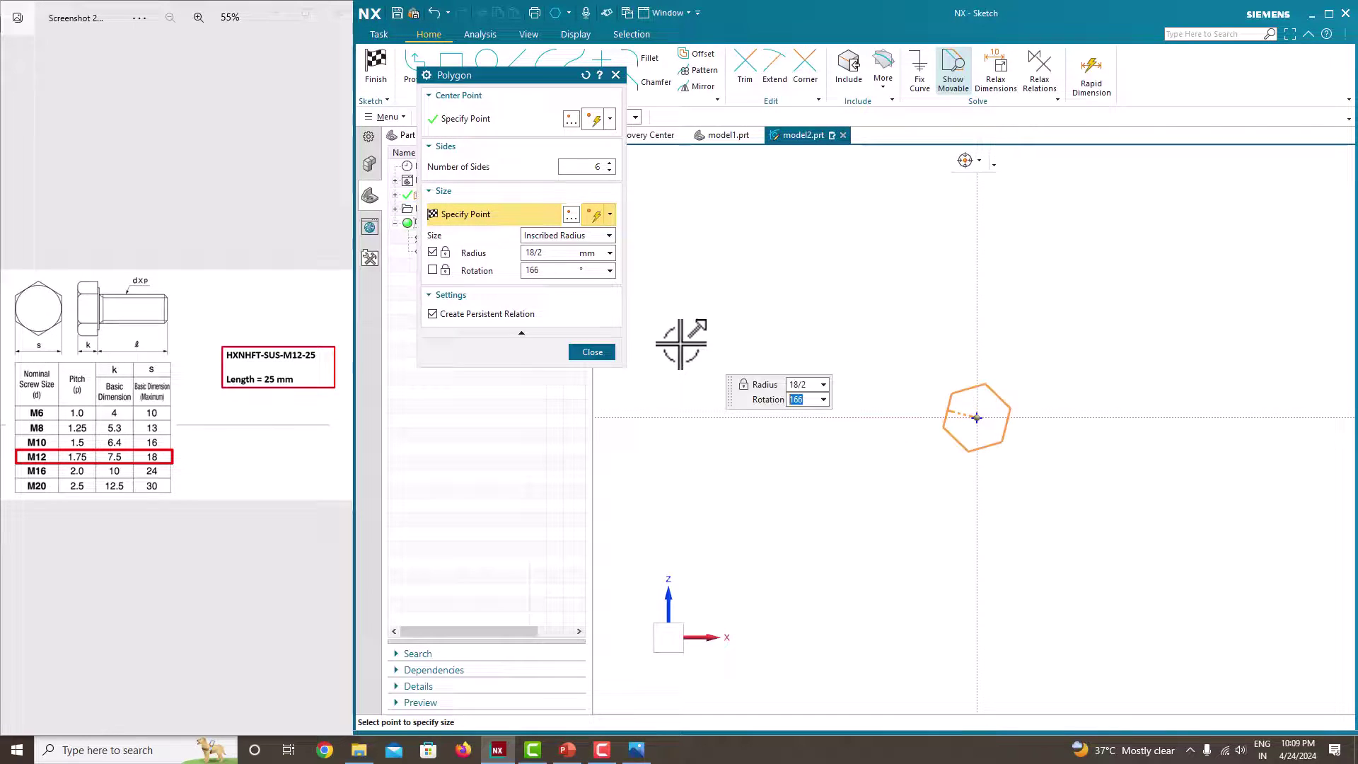
text(0)
key(Return)
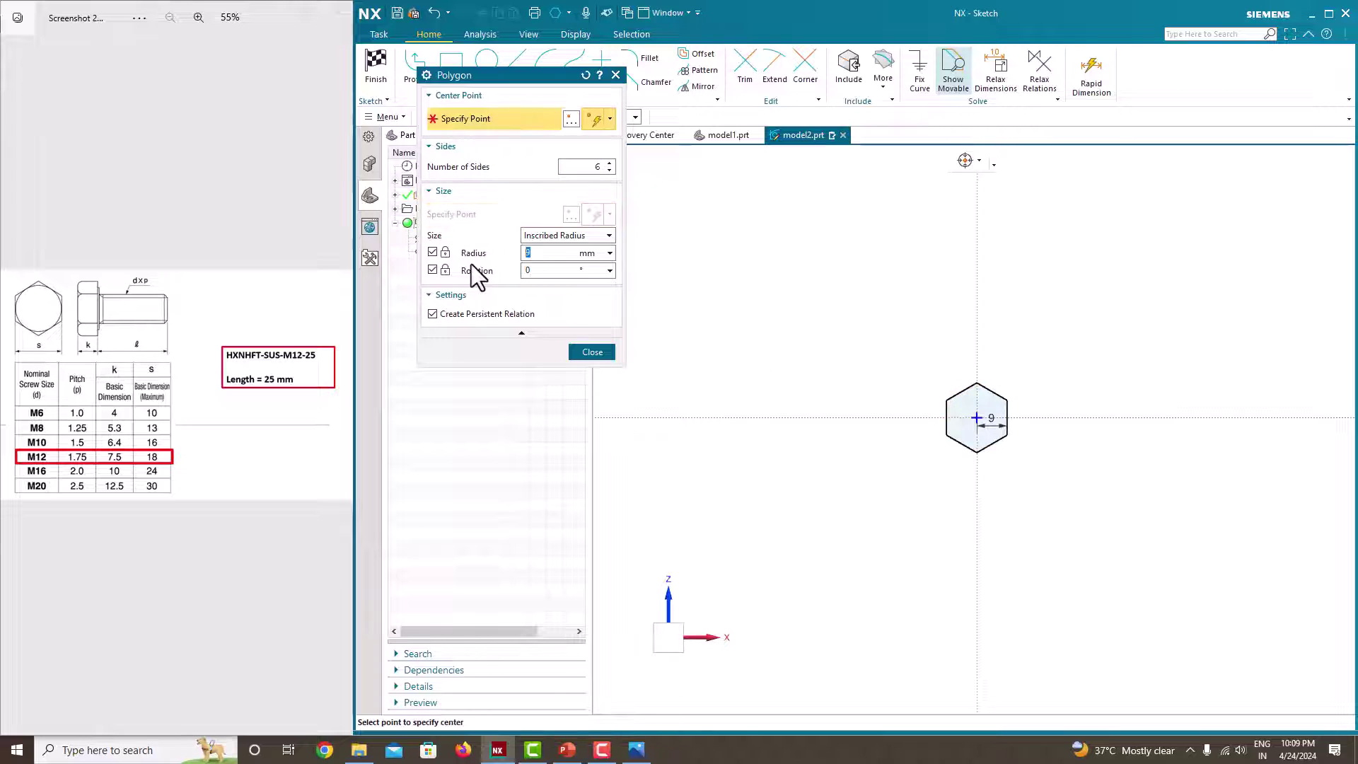
scroll(1009, 449, up, 2)
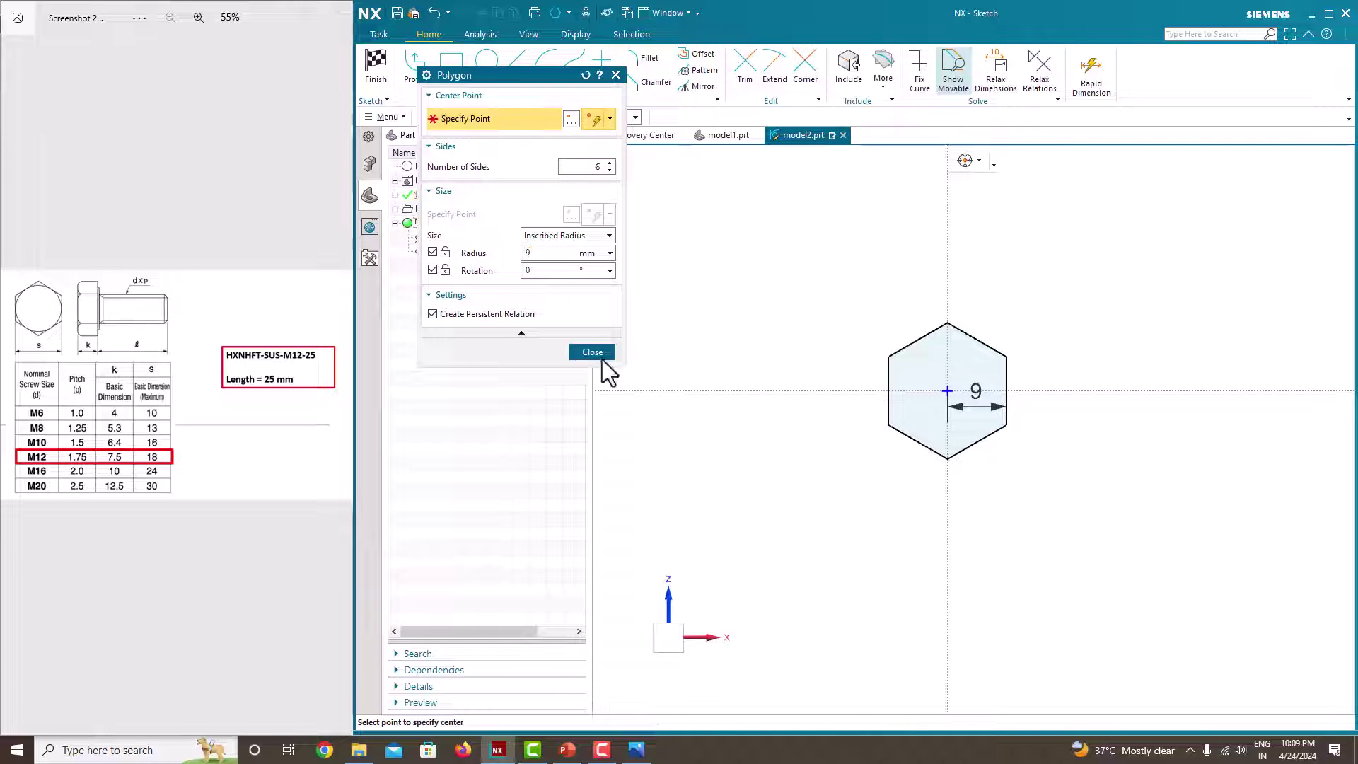
click(593, 352)
- Finish the hexagon sketch and extrude it with a symmetric width of 7.5 mm to form the bolt head
middle_drag(1026, 380, 948, 385)
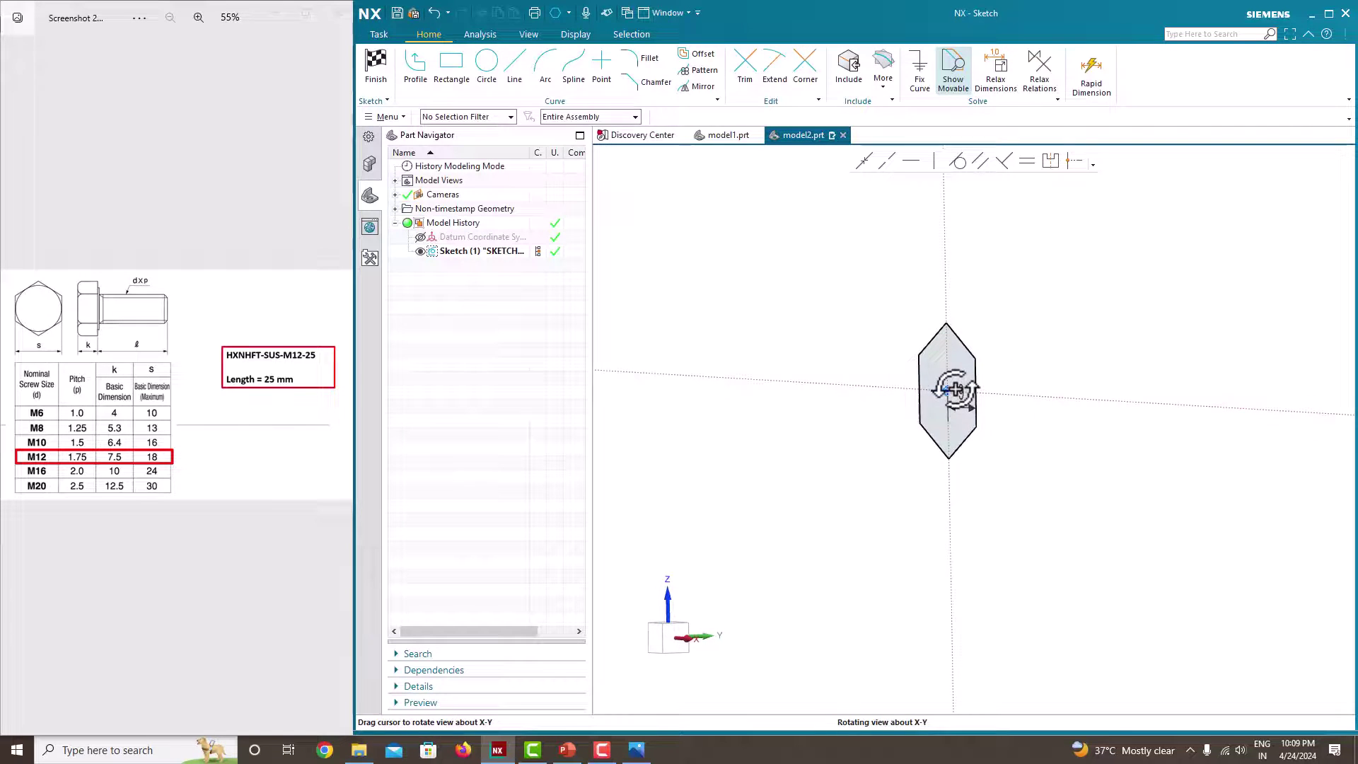
click(388, 85)
click(460, 83)
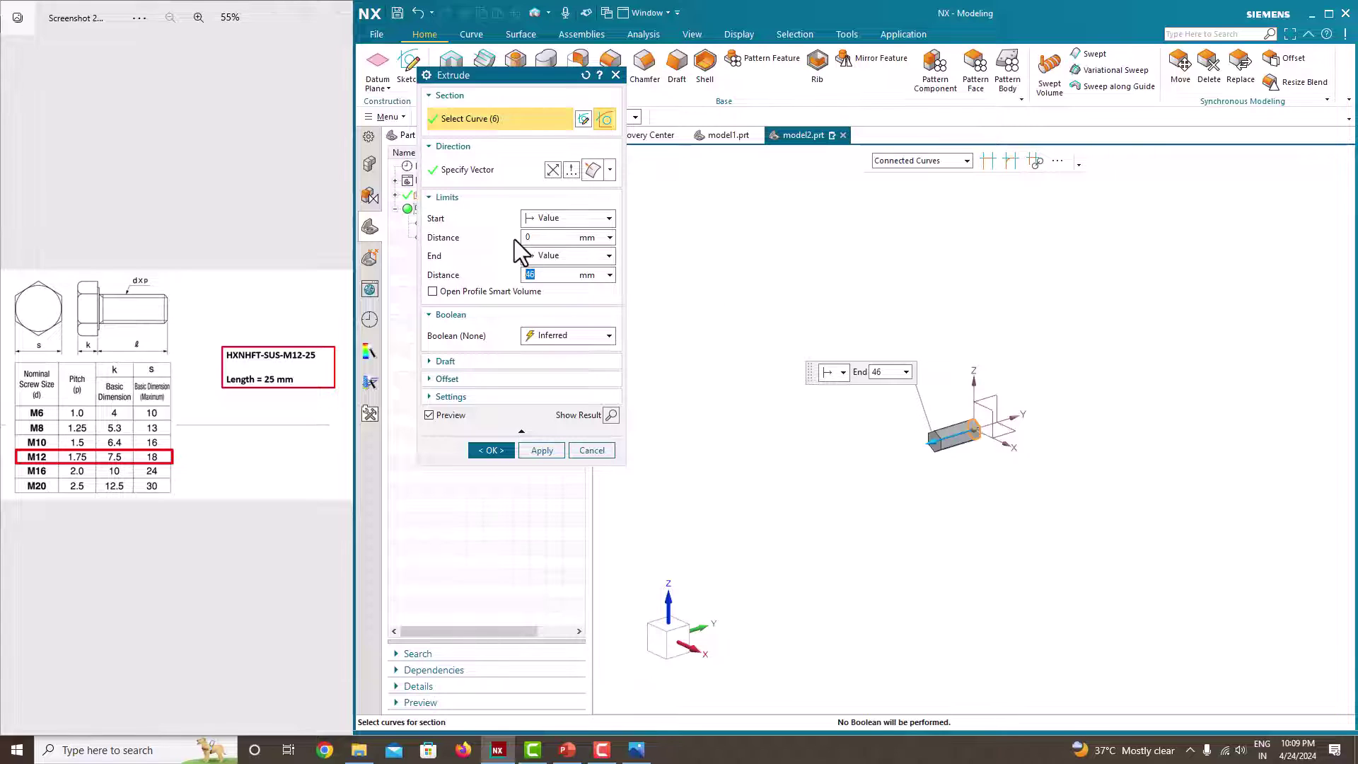
click(559, 257)
click(562, 299)
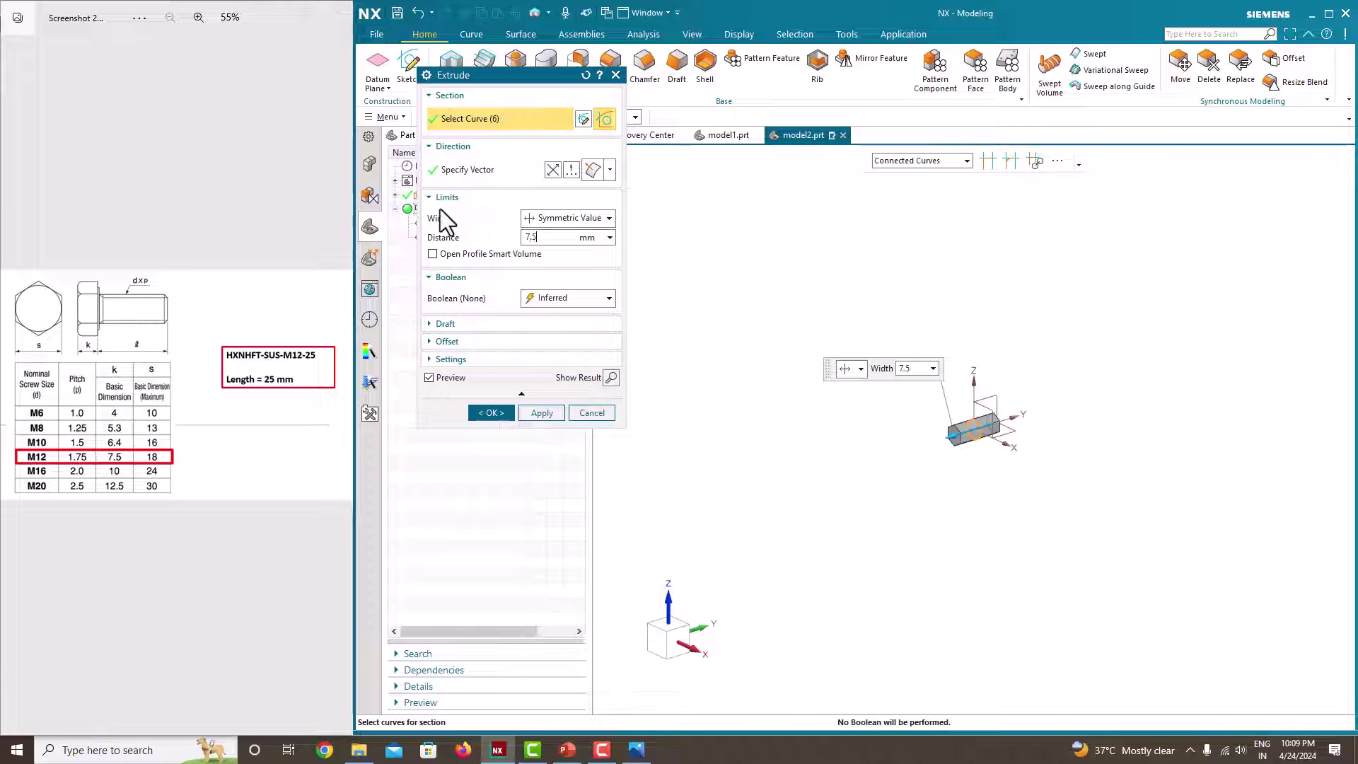
key(Return)
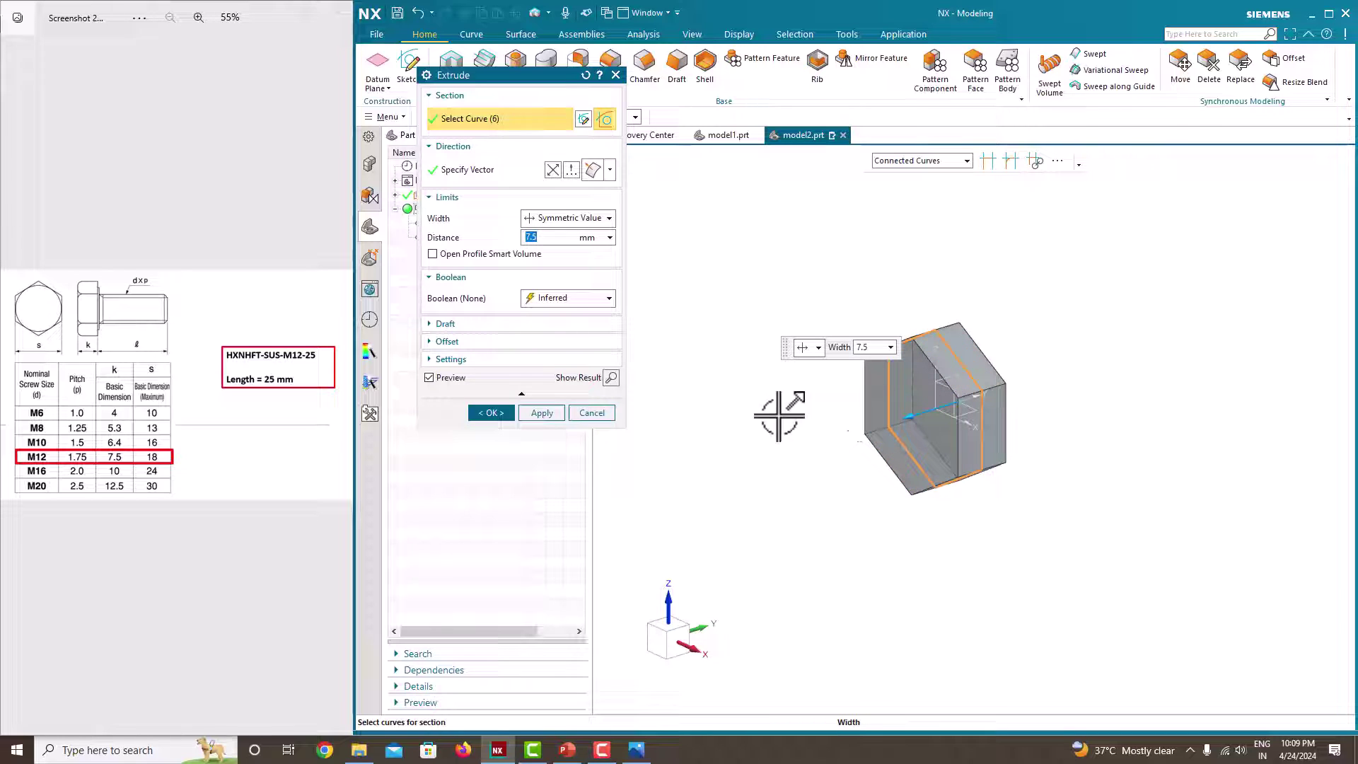
click(491, 413)
- Start a new sketch on the front hexagonal face of the bolt head
middle_drag(769, 412, 880, 343)
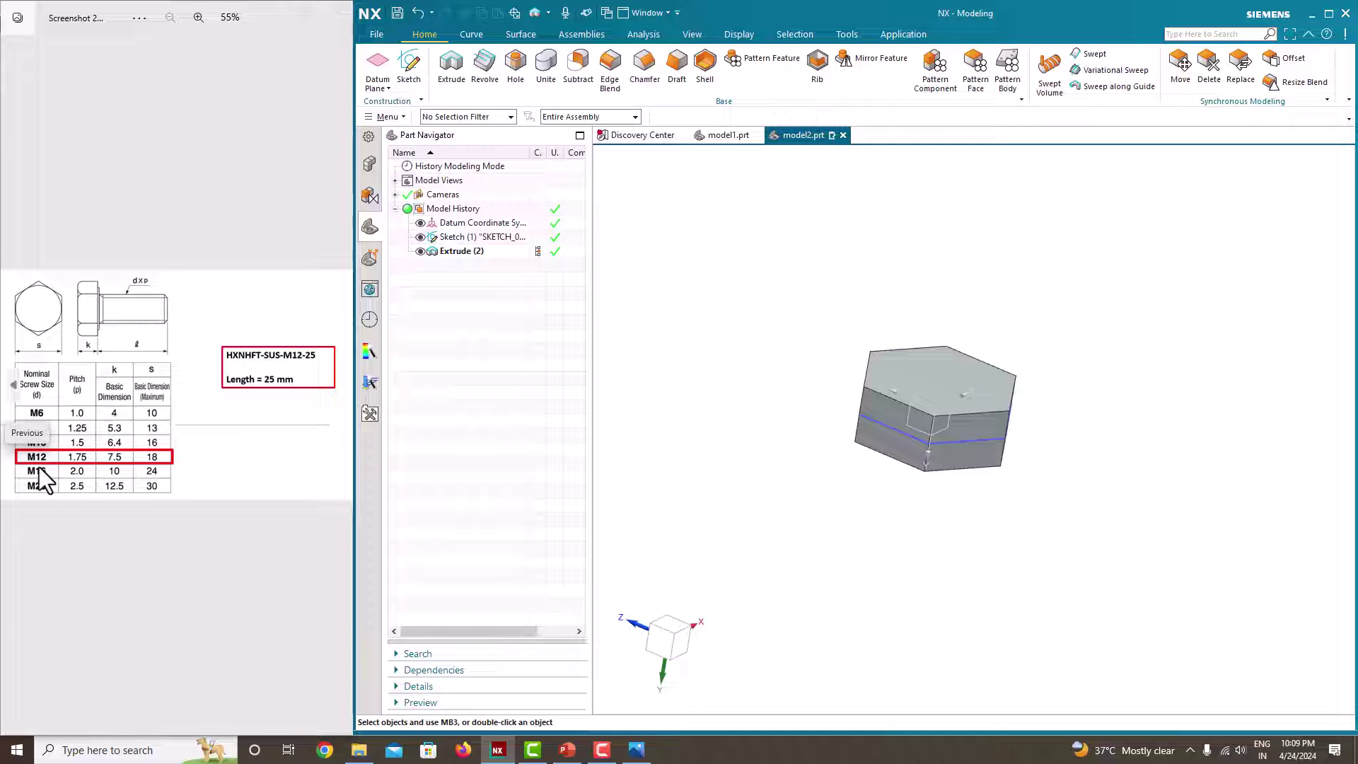
middle_drag(1031, 334, 1061, 427)
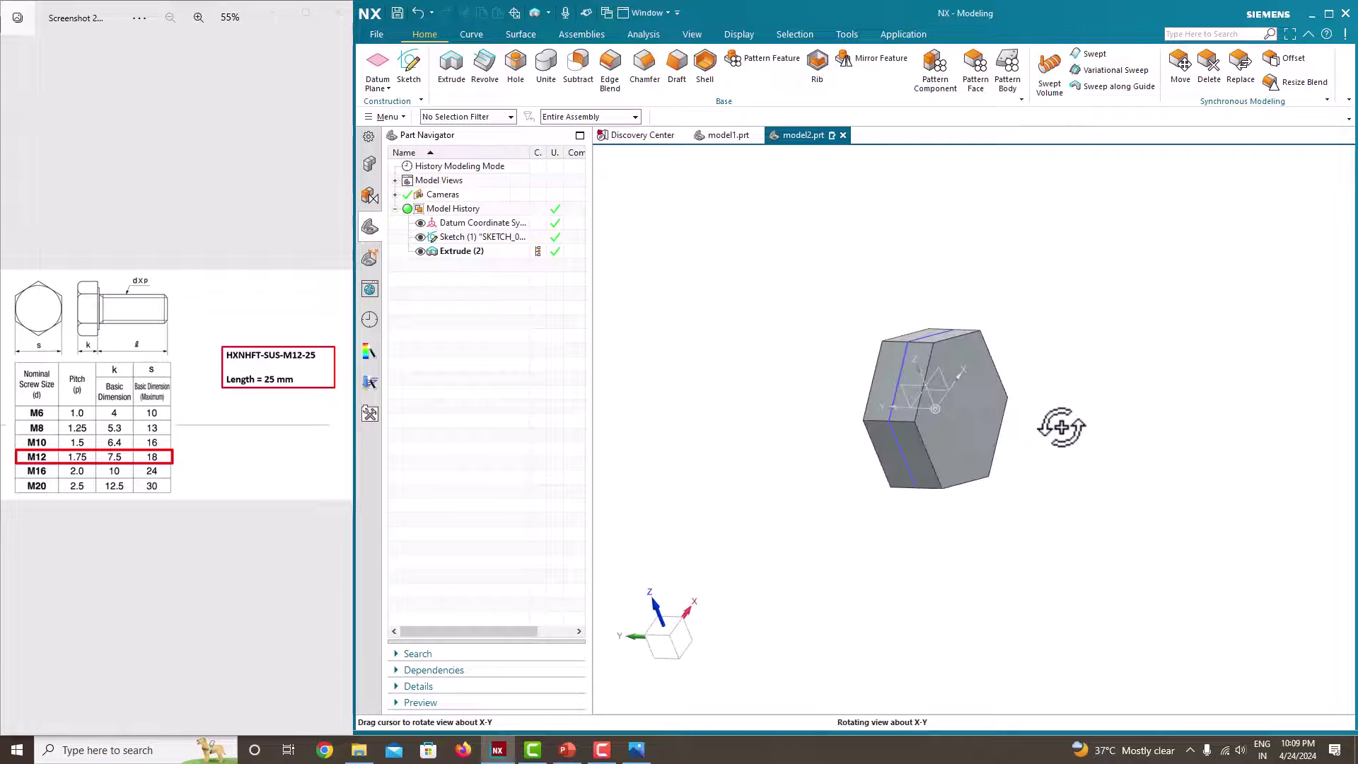
click(401, 66)
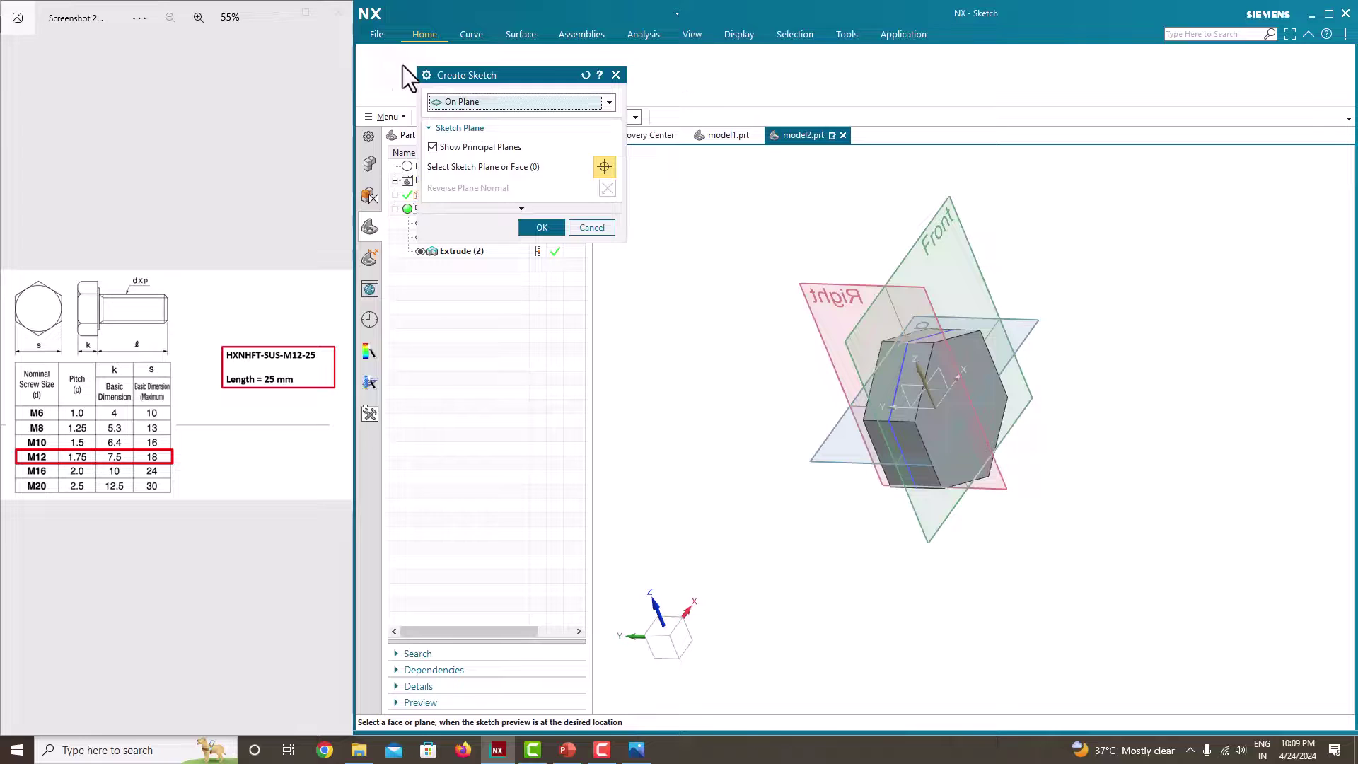
mouse_move(1031, 379)
middle_down()
mouse_move(913, 432)
mouse_move(940, 433)
mouse_move(737, 467)
mouse_move(898, 382)
mouse_move(855, 443)
middle_up()
scroll(898, 383, up, 3)
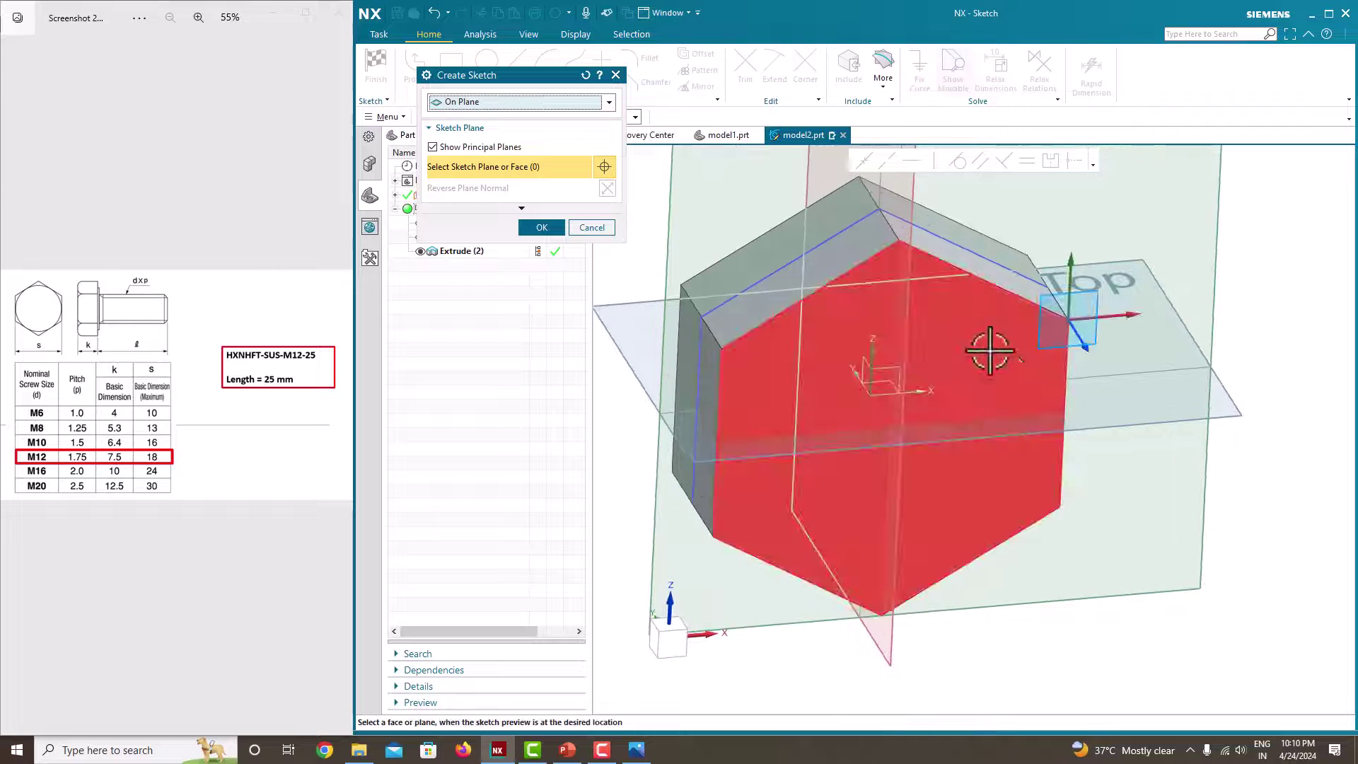
click(978, 375)
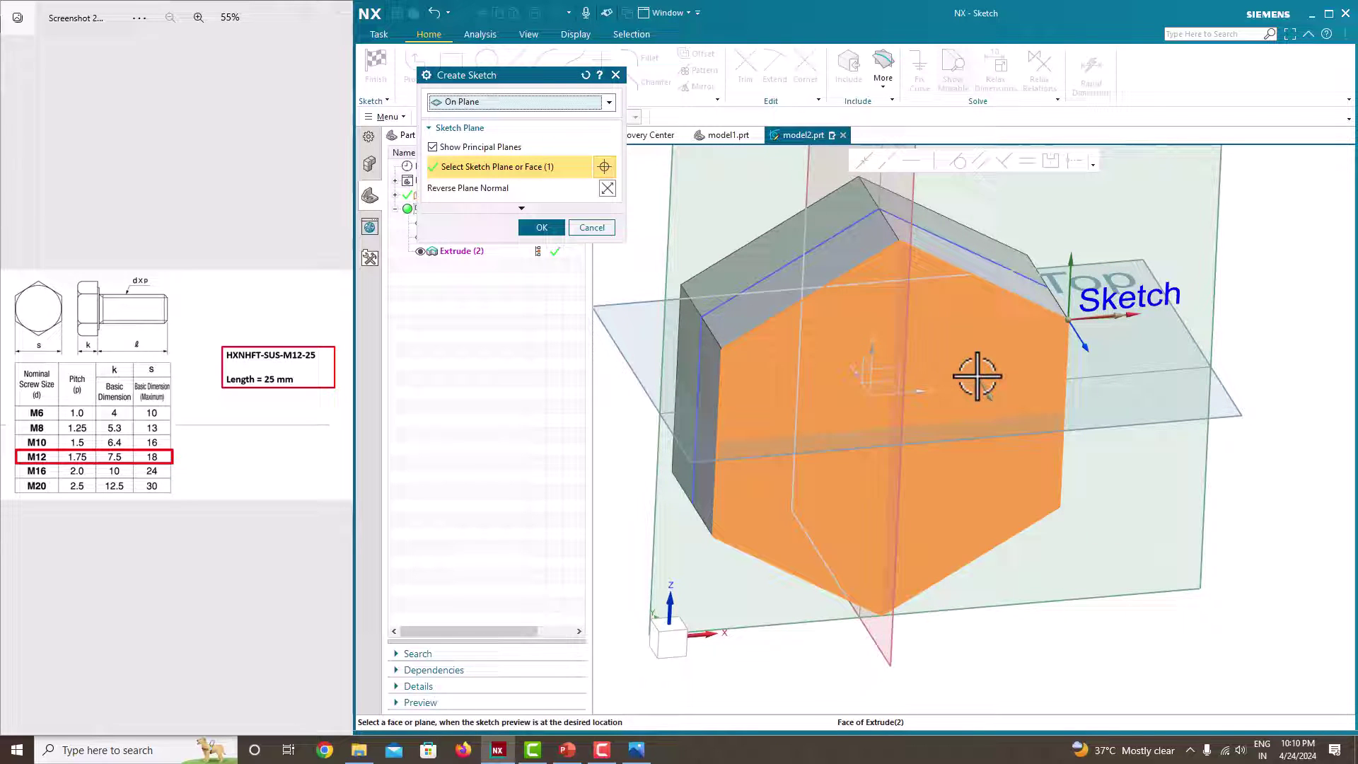
click(542, 228)
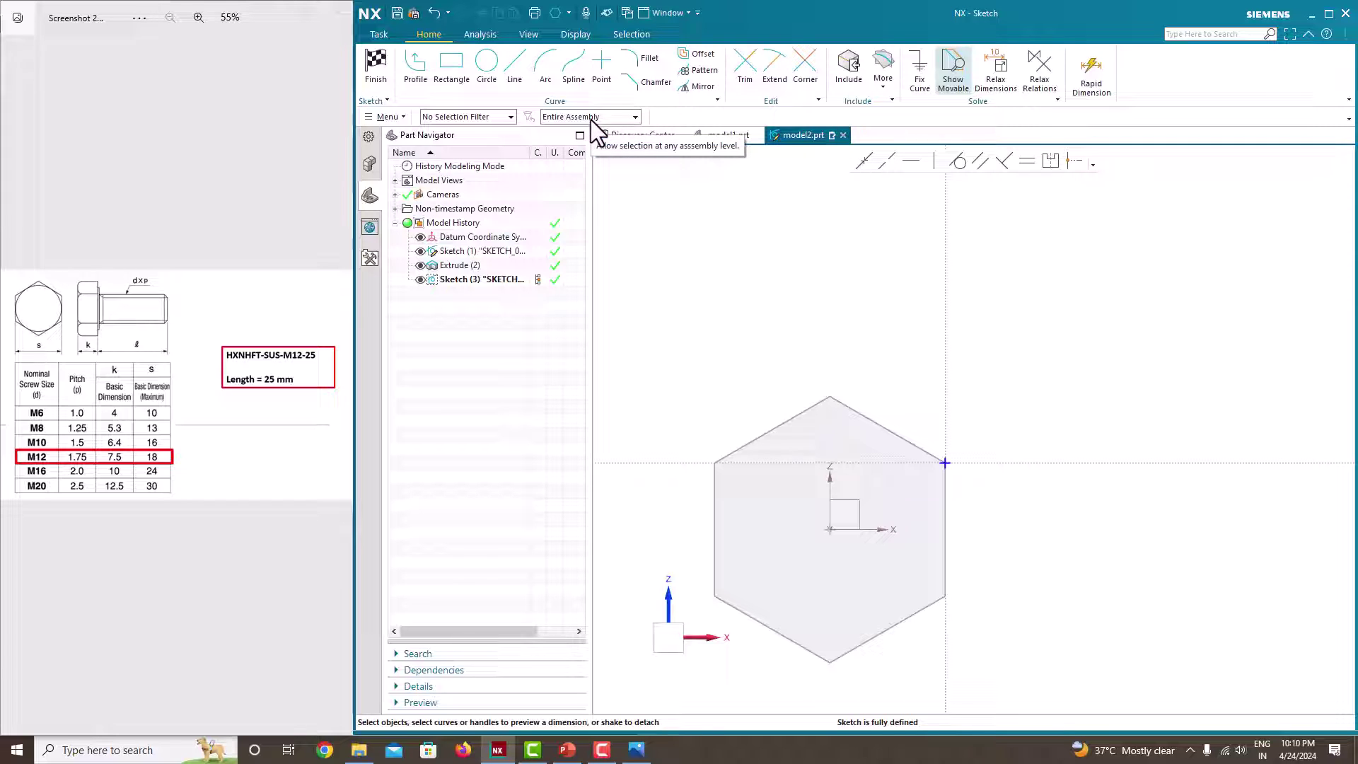
- Sketch a circle centred on the hexagonal face at the datum origin and dimension its diameter to 12 mm
click(498, 71)
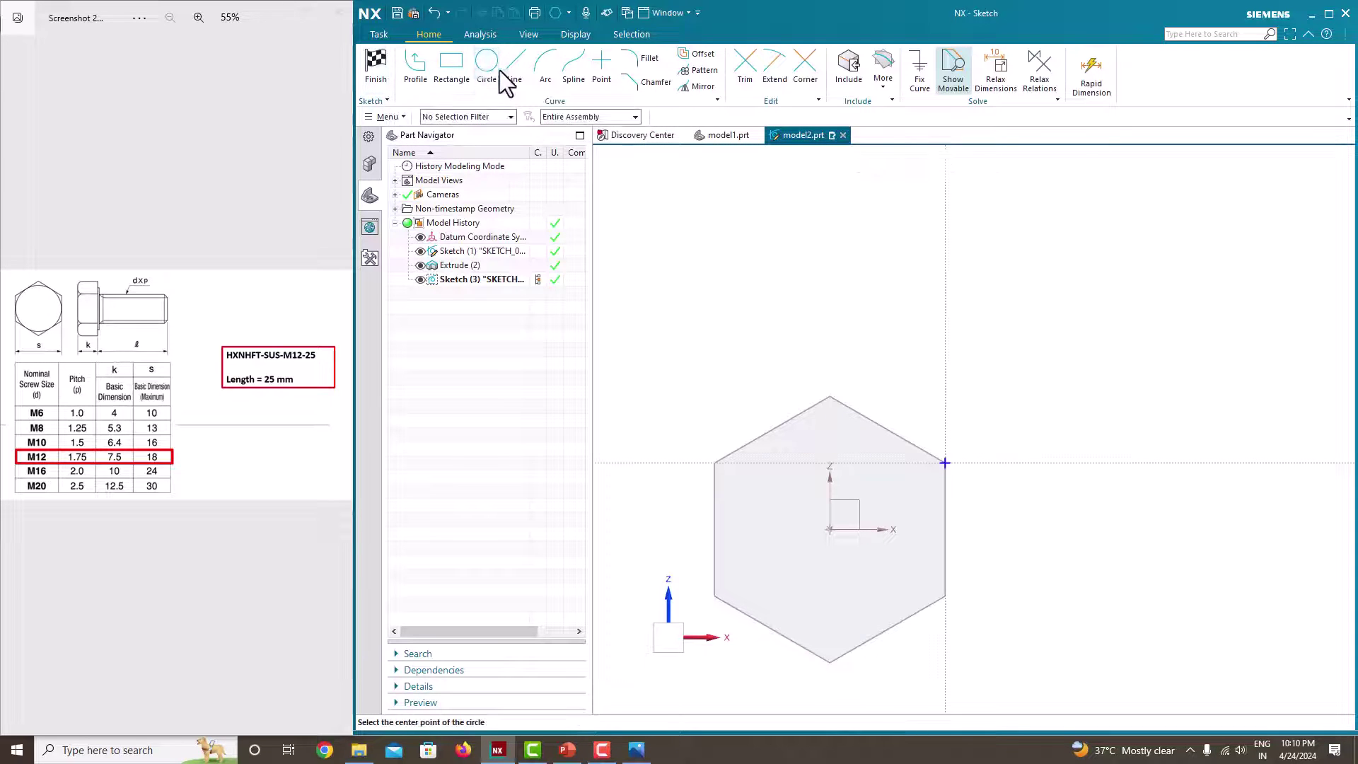
click(830, 529)
click(813, 470)
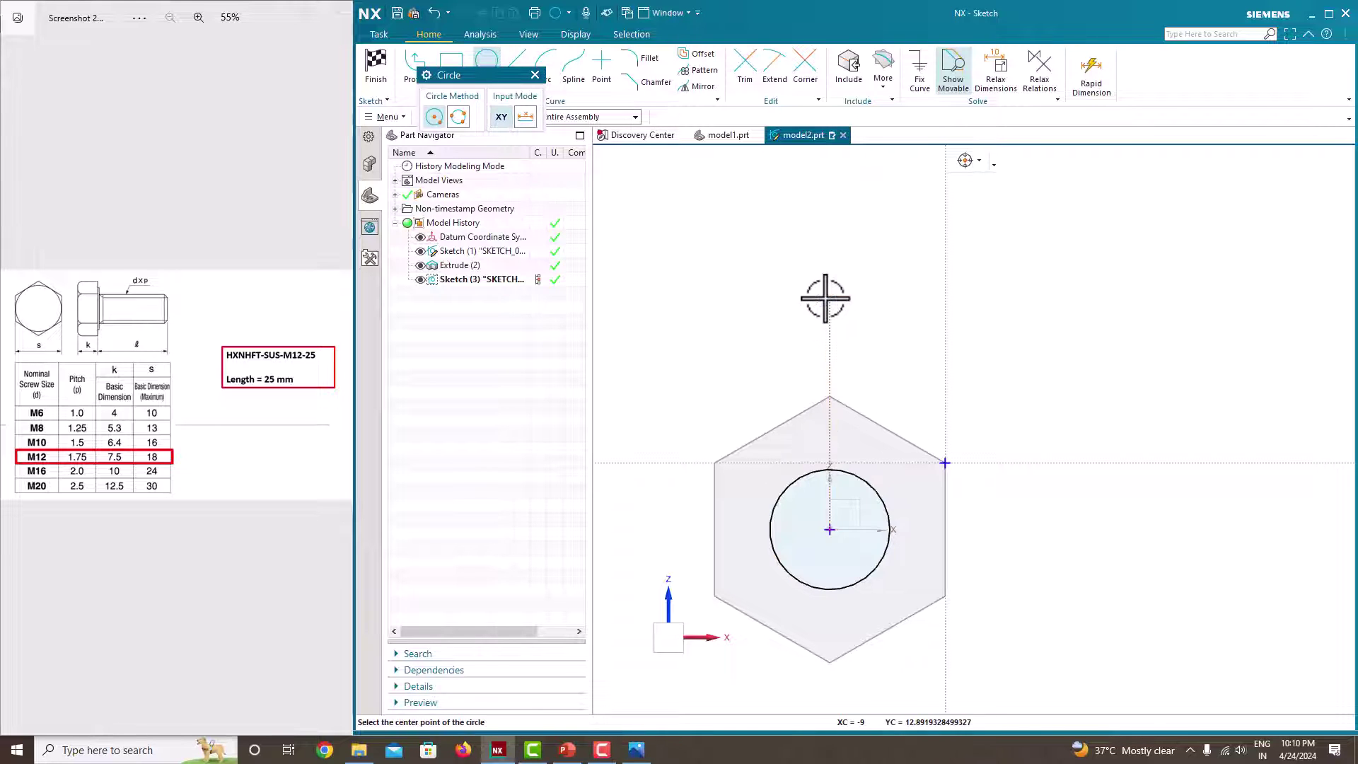
key(Escape)
middle_drag(821, 296, 847, 438)
click(865, 470)
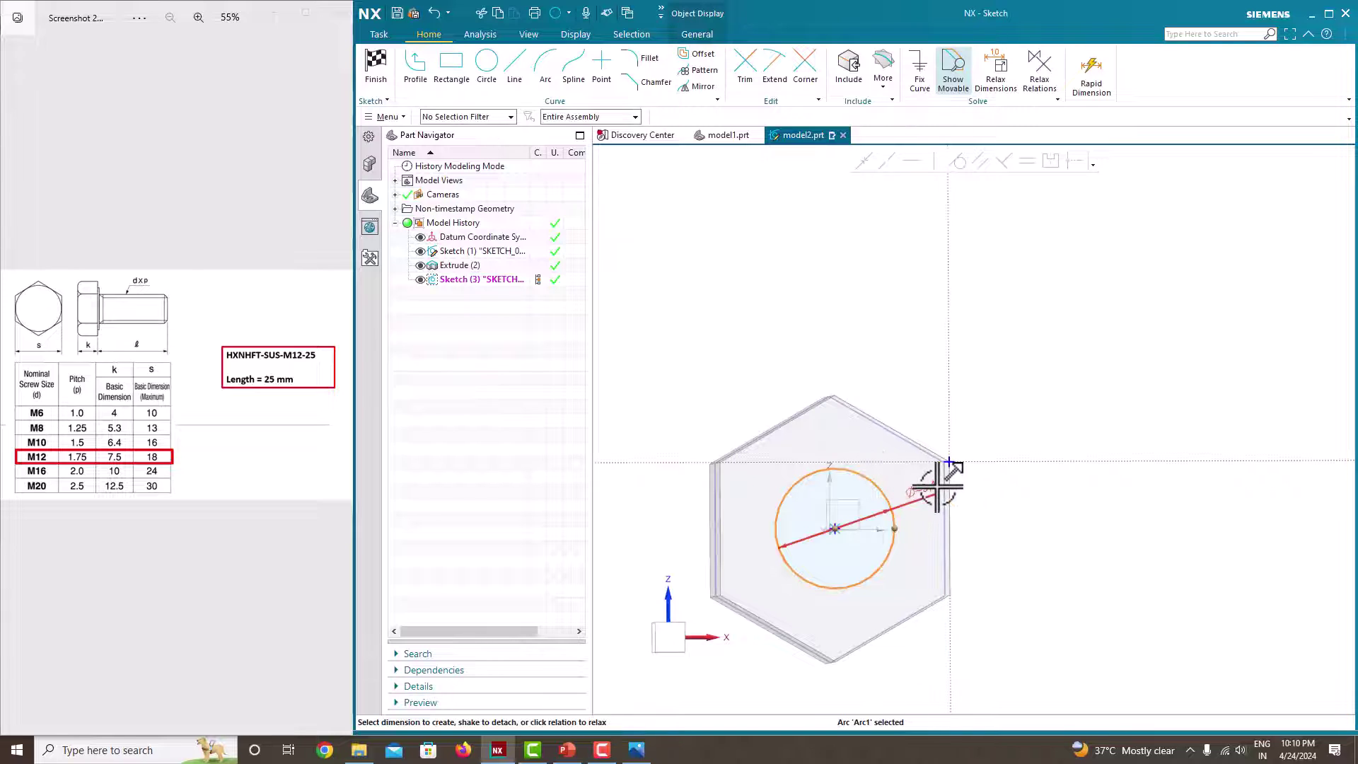
click(936, 486)
text(12)
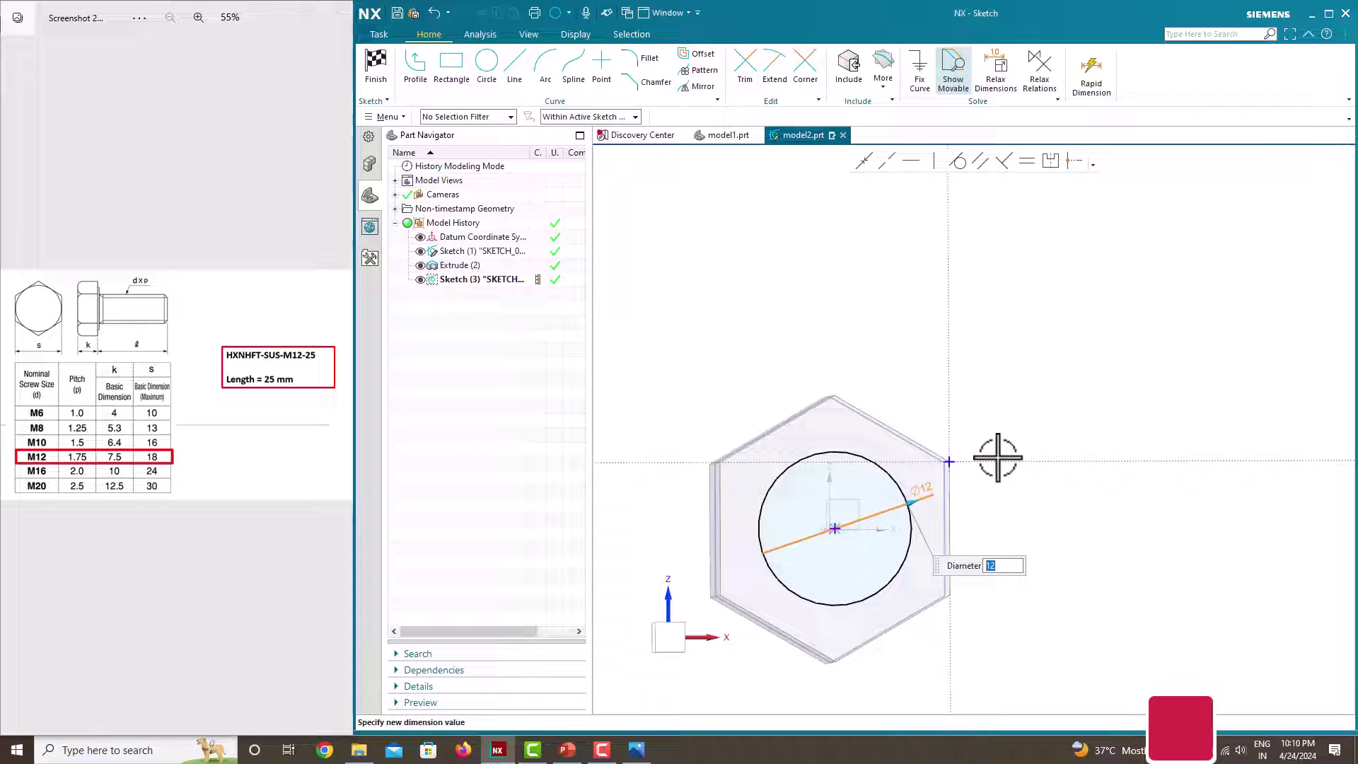
- Finish the circle sketch and extrude the 12 mm circle 25 mm from the head face, united with the head, to form the shank
right_click(1003, 276)
click(1004, 443)
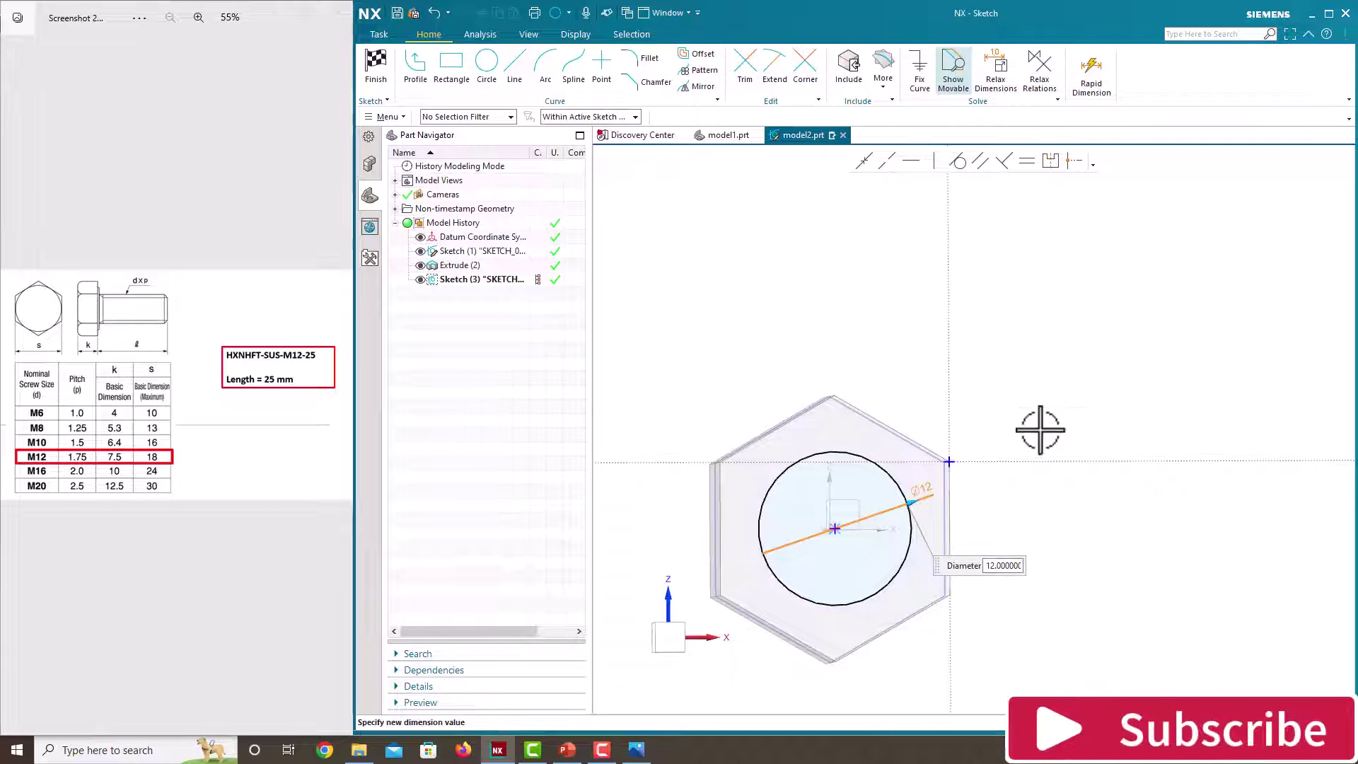
right_click(963, 325)
click(1035, 353)
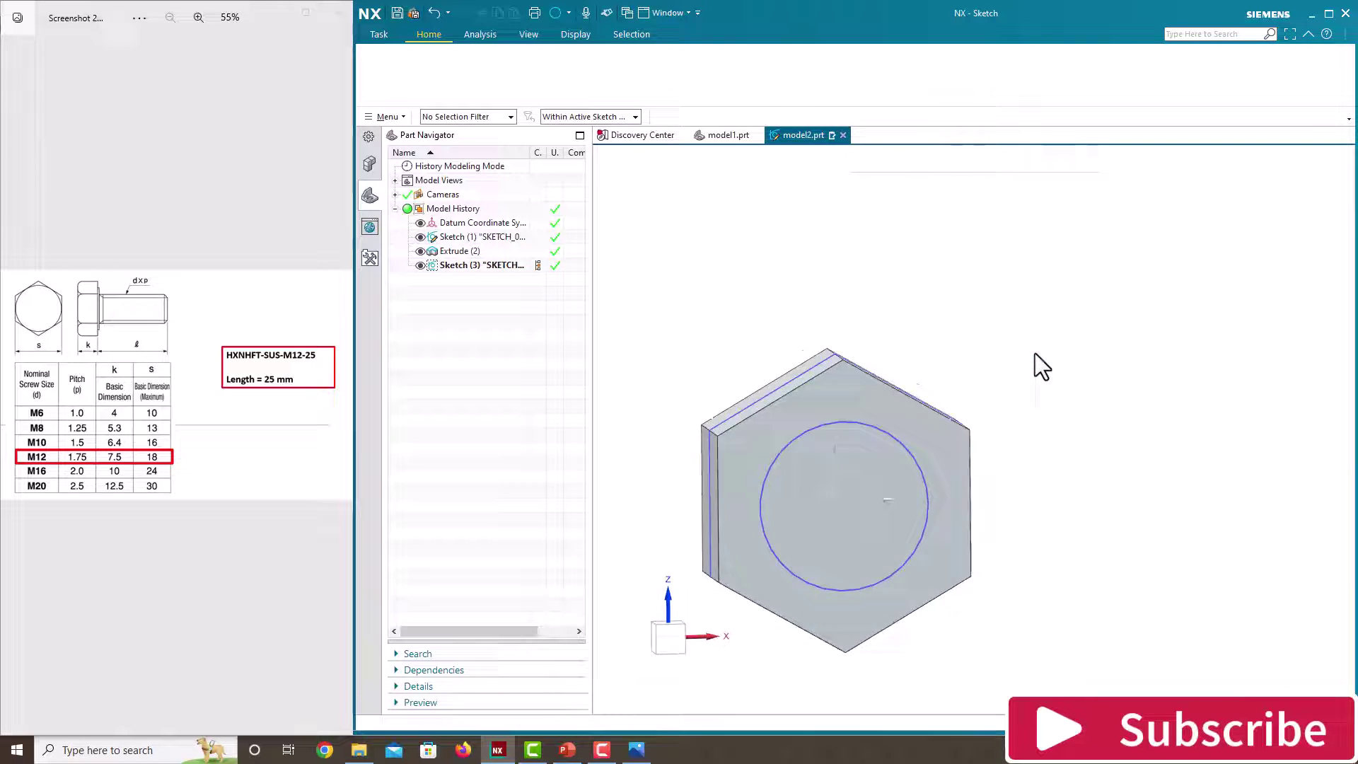
click(447, 74)
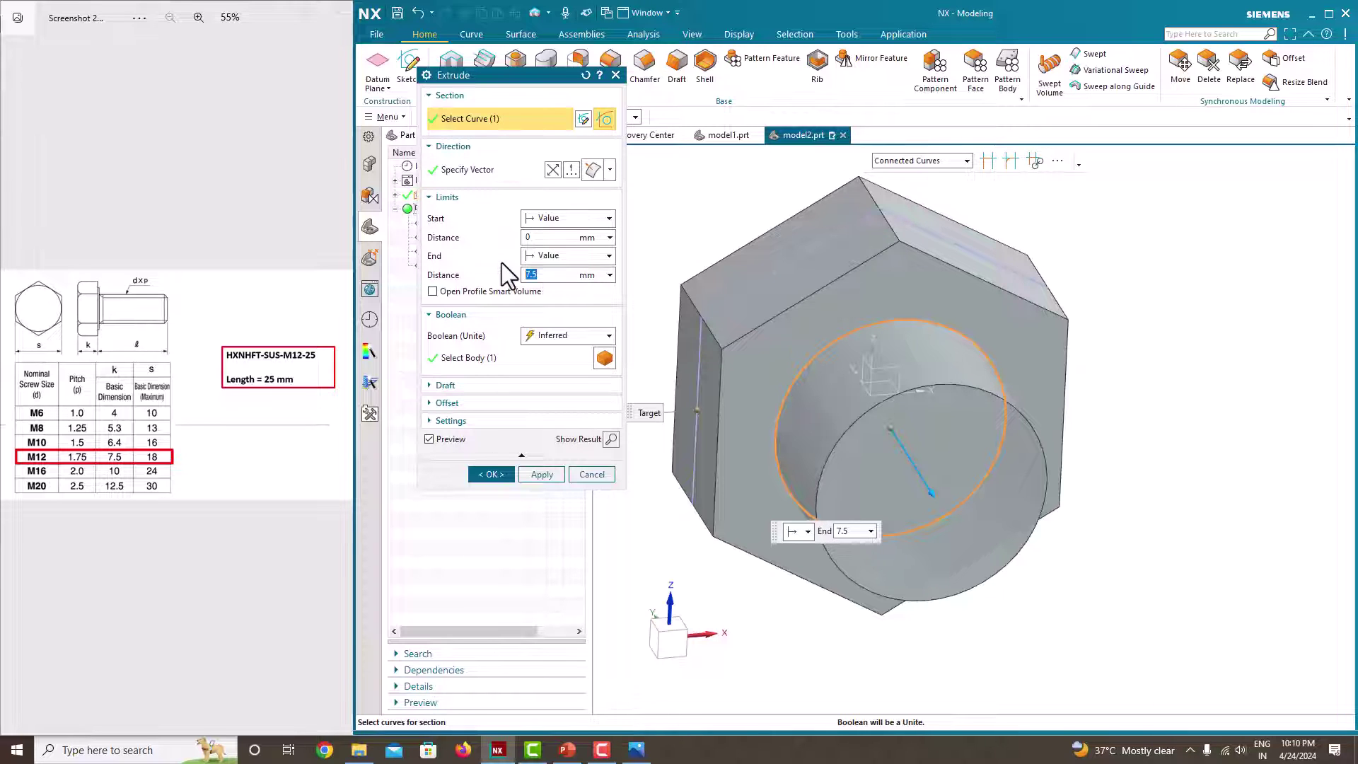
text(25)
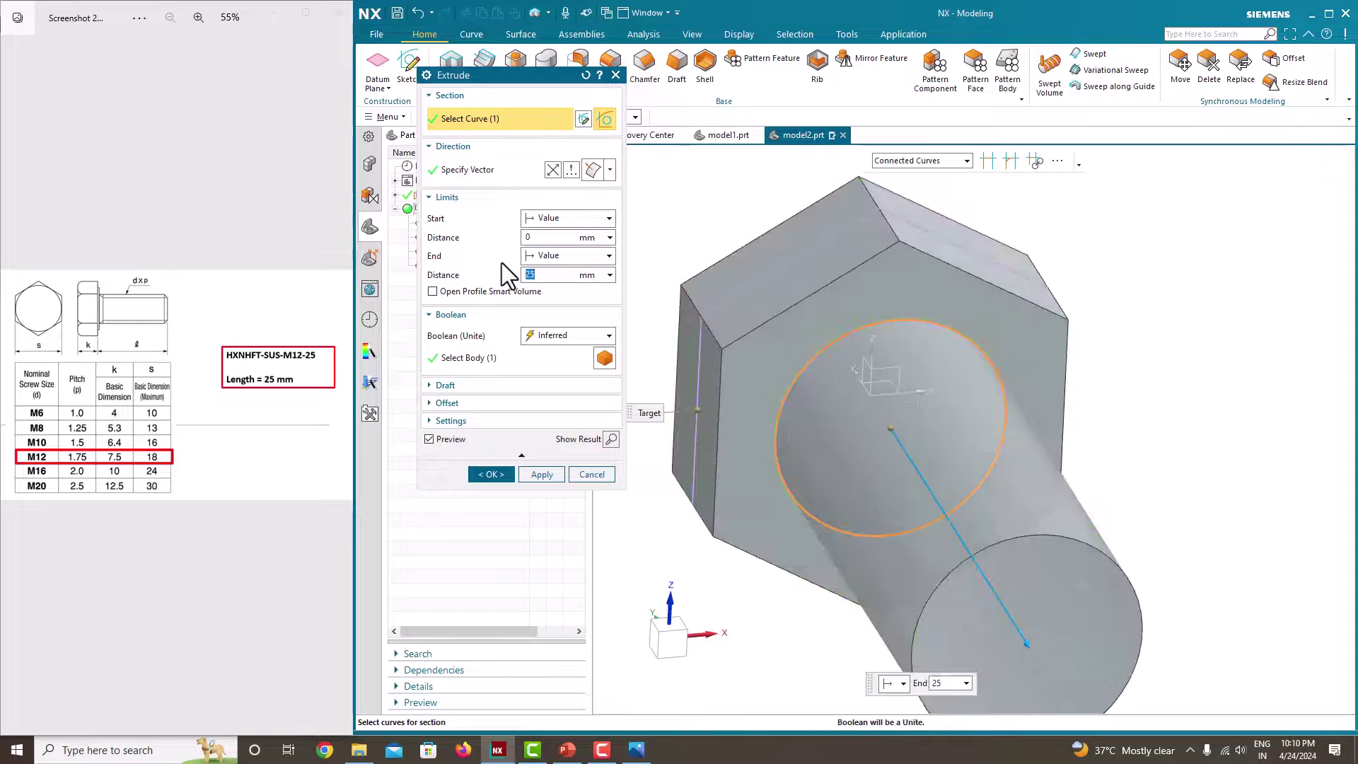
click(496, 474)
- Hide the hexagon sketch and the shank circle sketch
middle_drag(992, 418, 1040, 442)
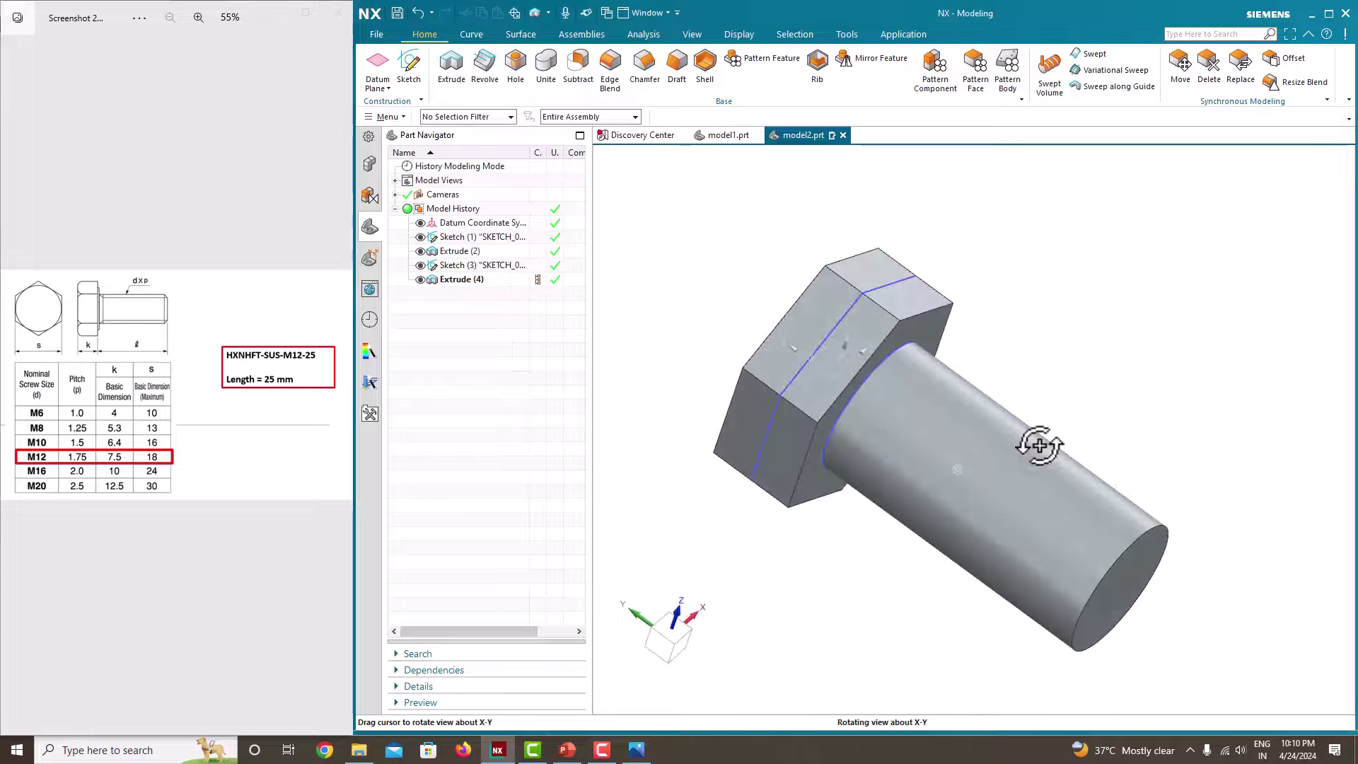
click(421, 265)
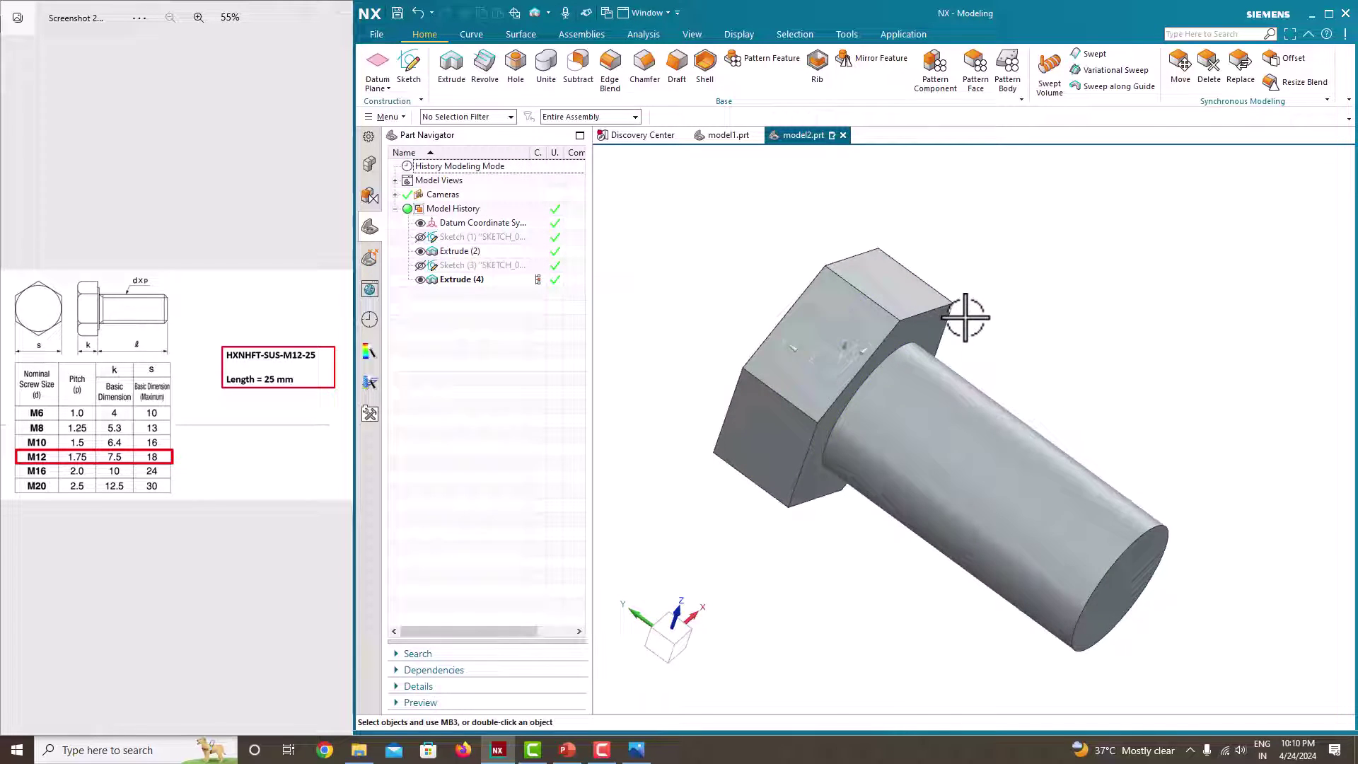
middle_drag(966, 317, 989, 394)
- Start a new sketch on the Top principal plane, which runs lengthwise through the bolt
middle_drag(905, 242, 864, 258)
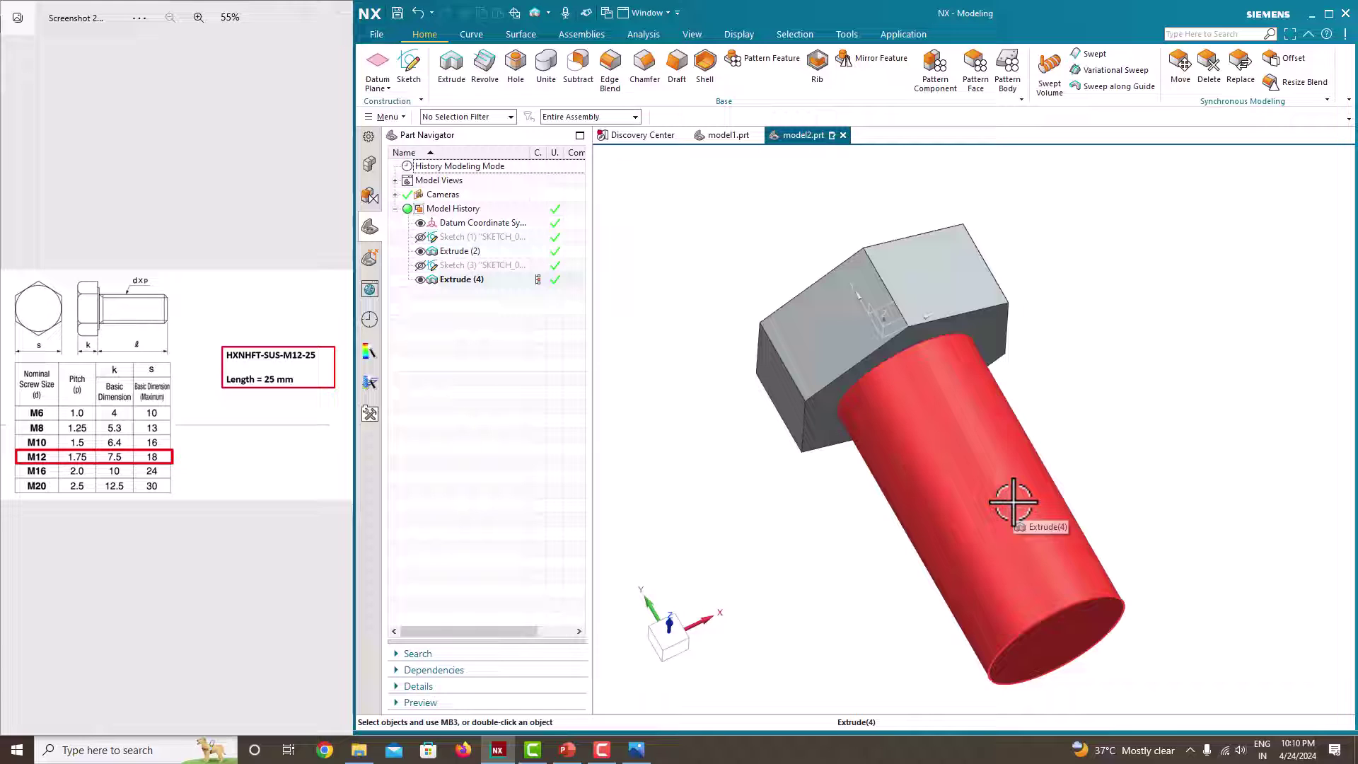
middle_drag(998, 425, 1067, 460)
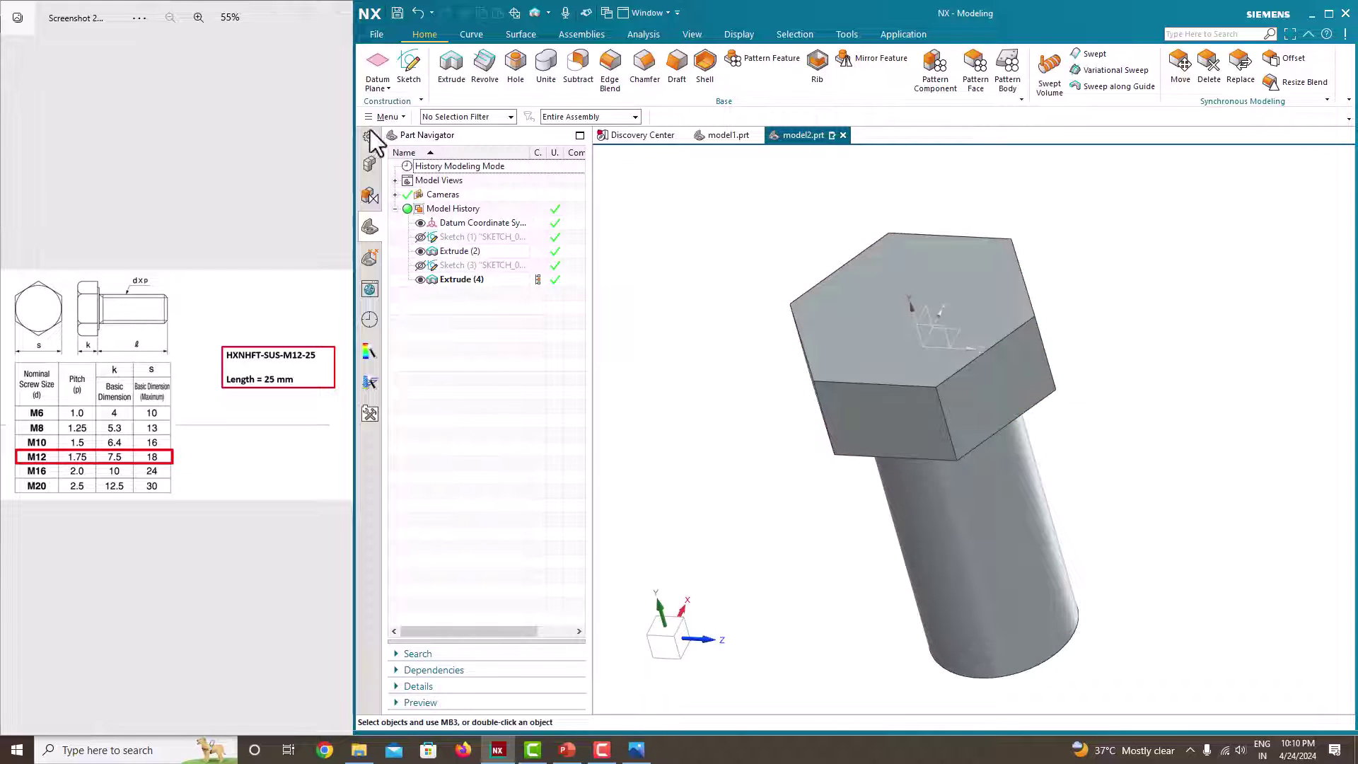
click(409, 74)
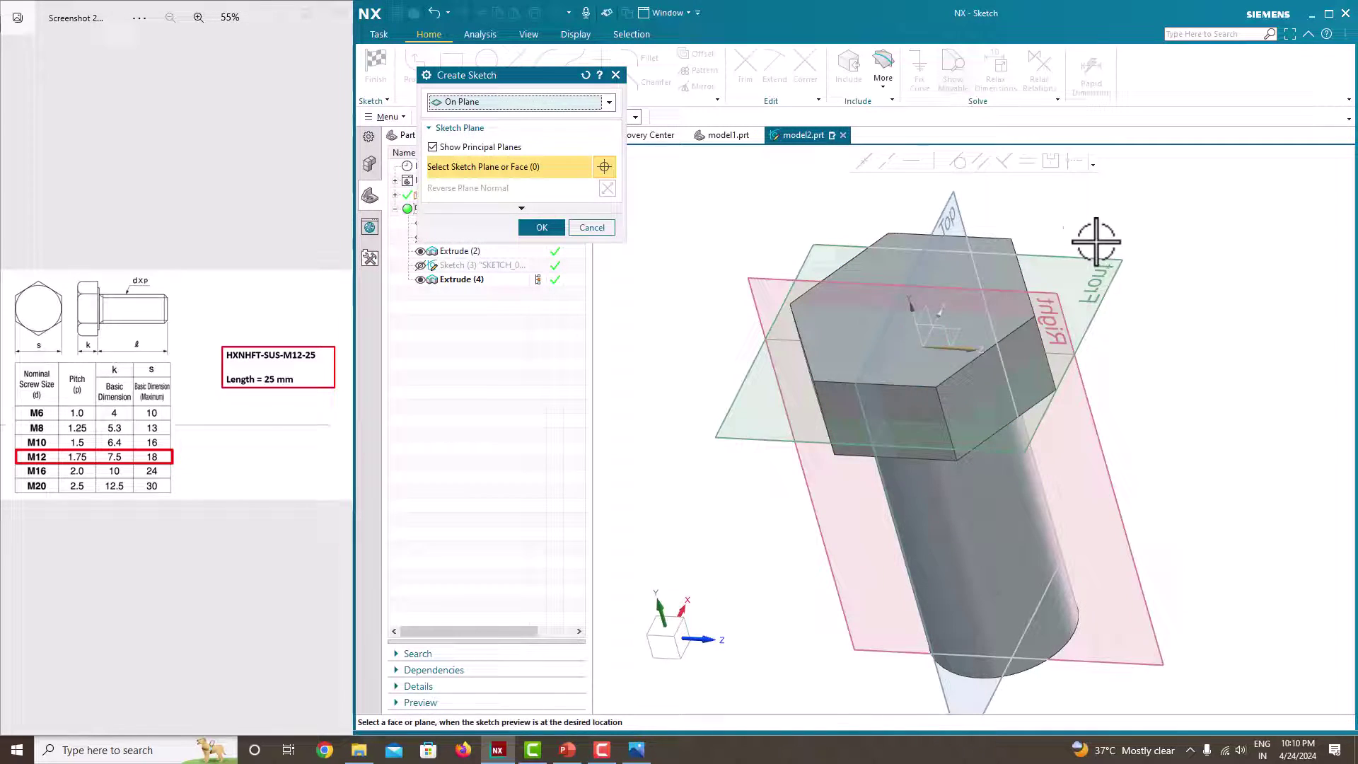
mouse_move(1100, 251)
middle_down()
mouse_move(1135, 284)
mouse_move(949, 321)
mouse_move(1055, 401)
mouse_move(961, 434)
mouse_move(1011, 424)
middle_up()
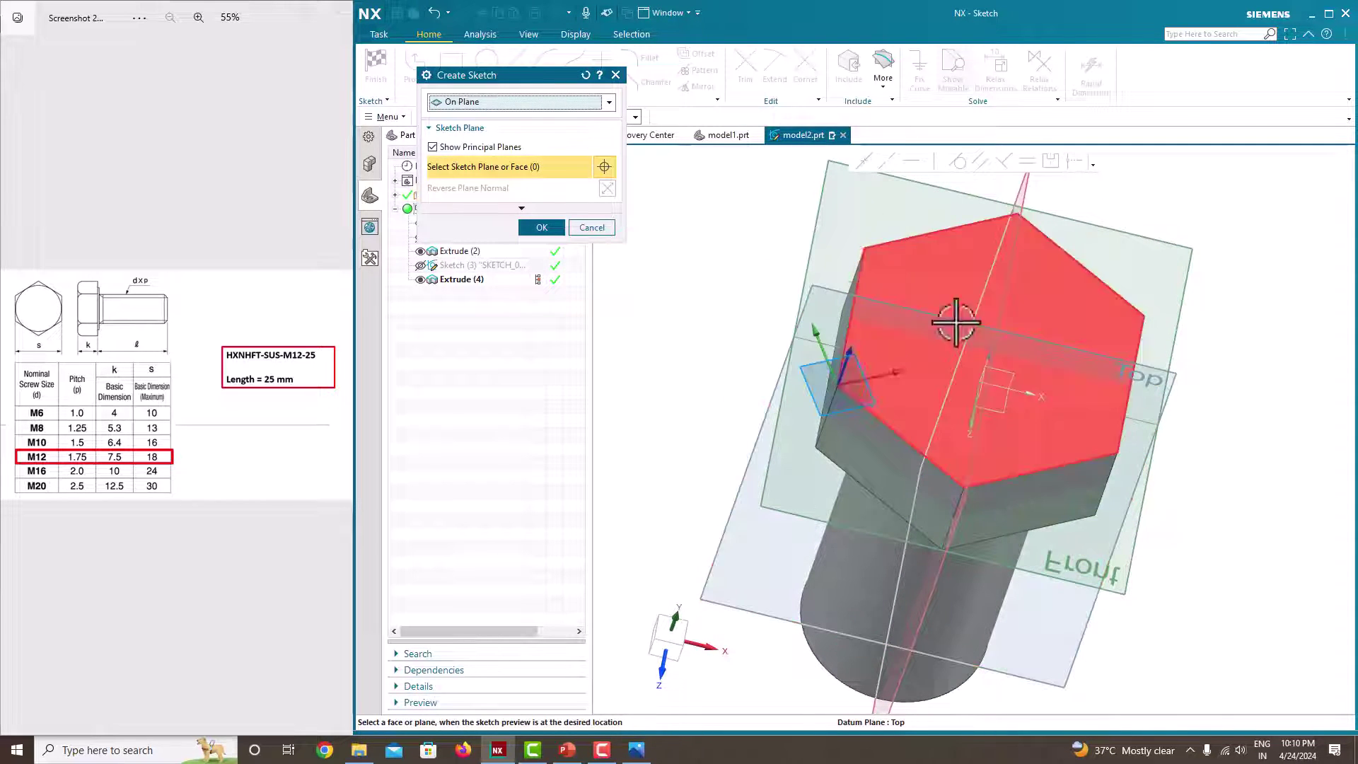
click(1069, 348)
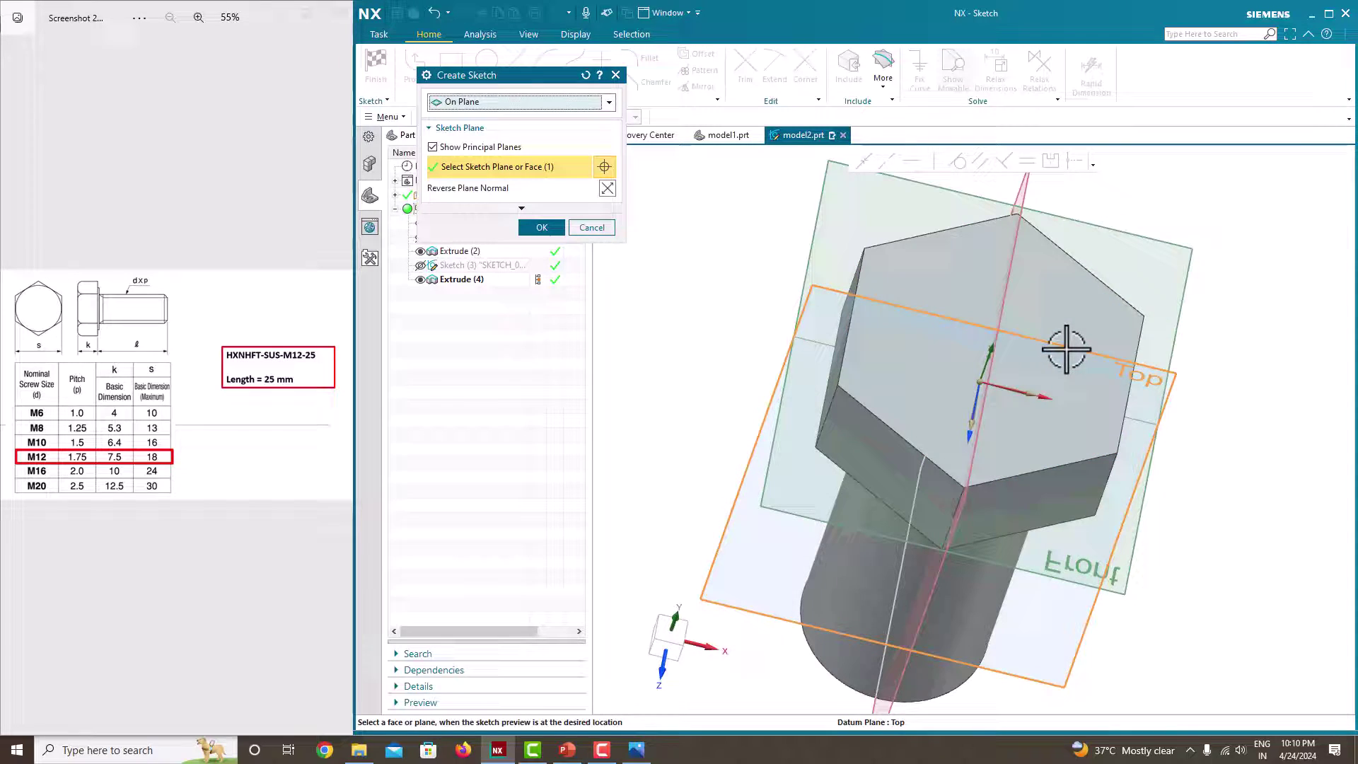
middle_drag(1304, 388, 1269, 423)
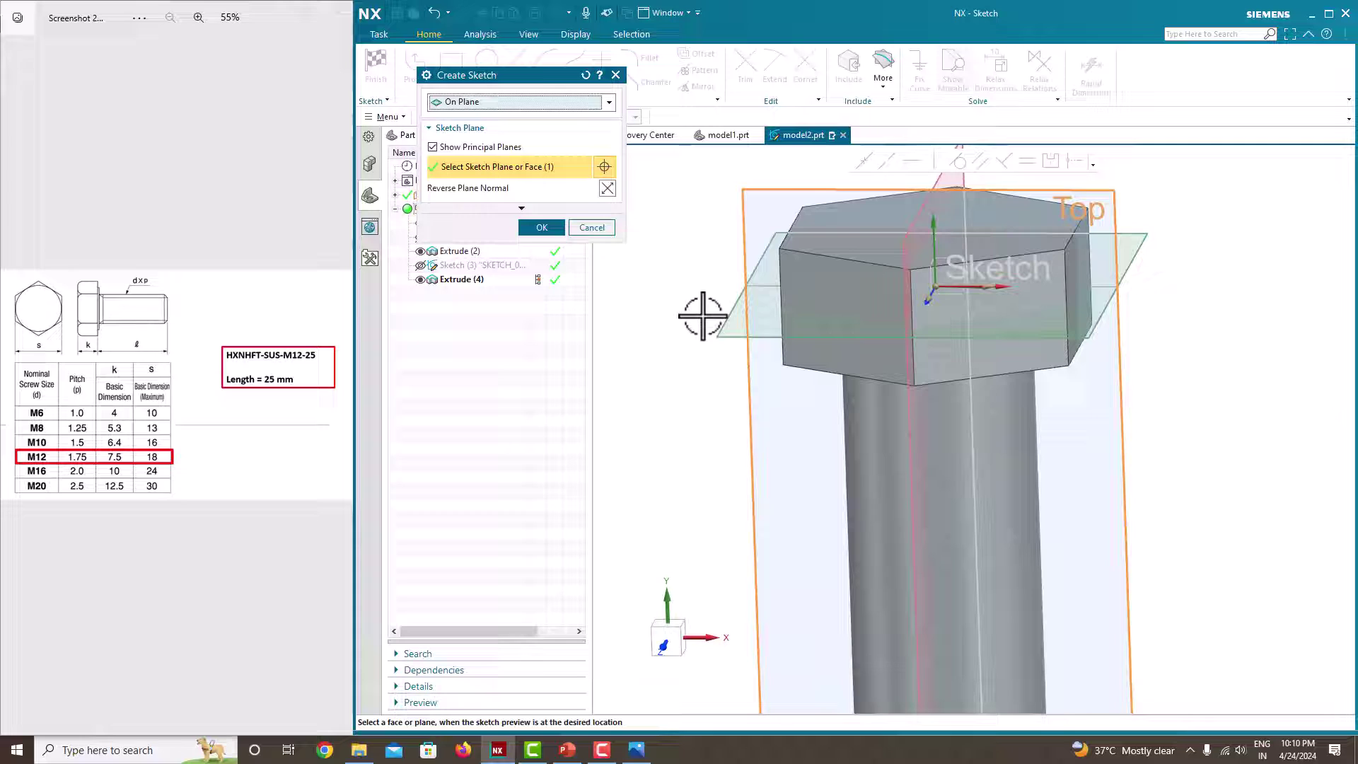
click(542, 226)
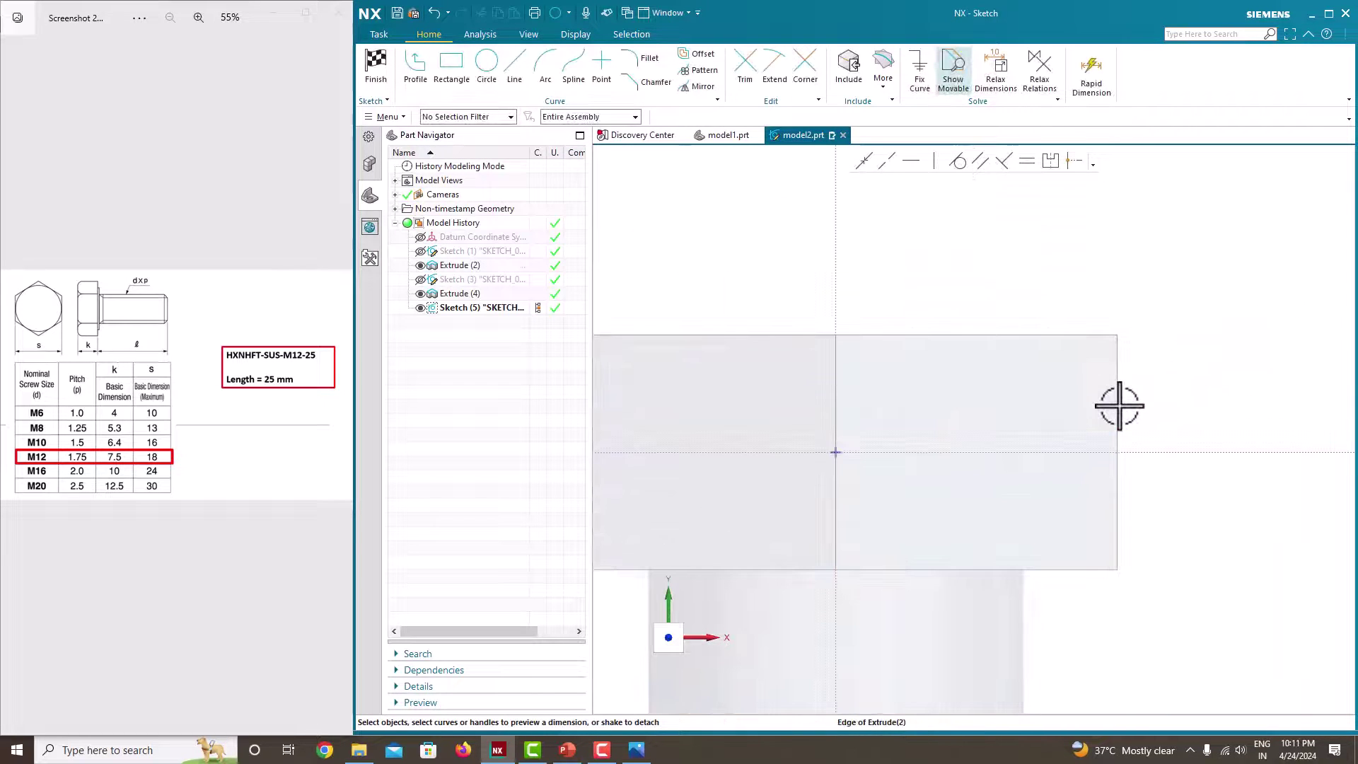
- Sketch a closed right triangle outward from the head's upper outer corner, about 3.8 mm wide and 2.4 mm high, with Profile
click(414, 74)
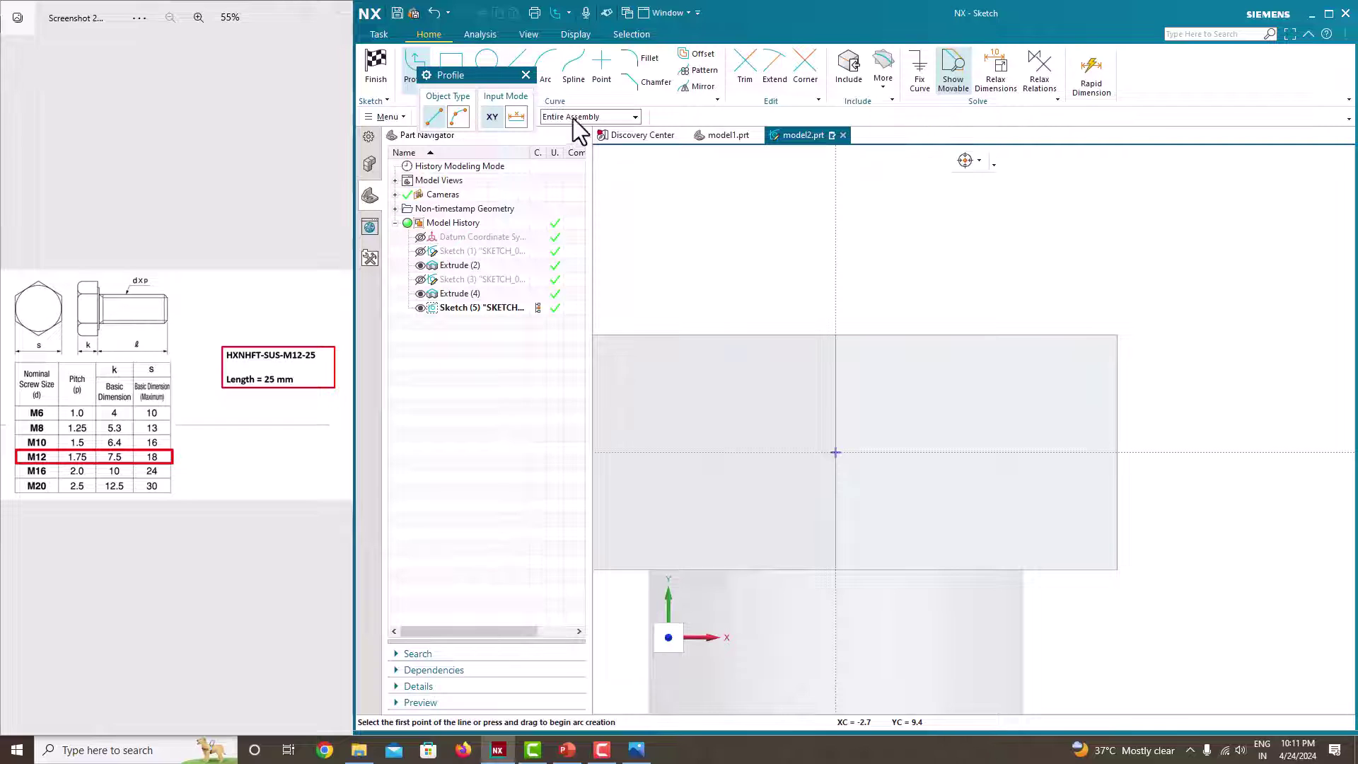
click(1118, 334)
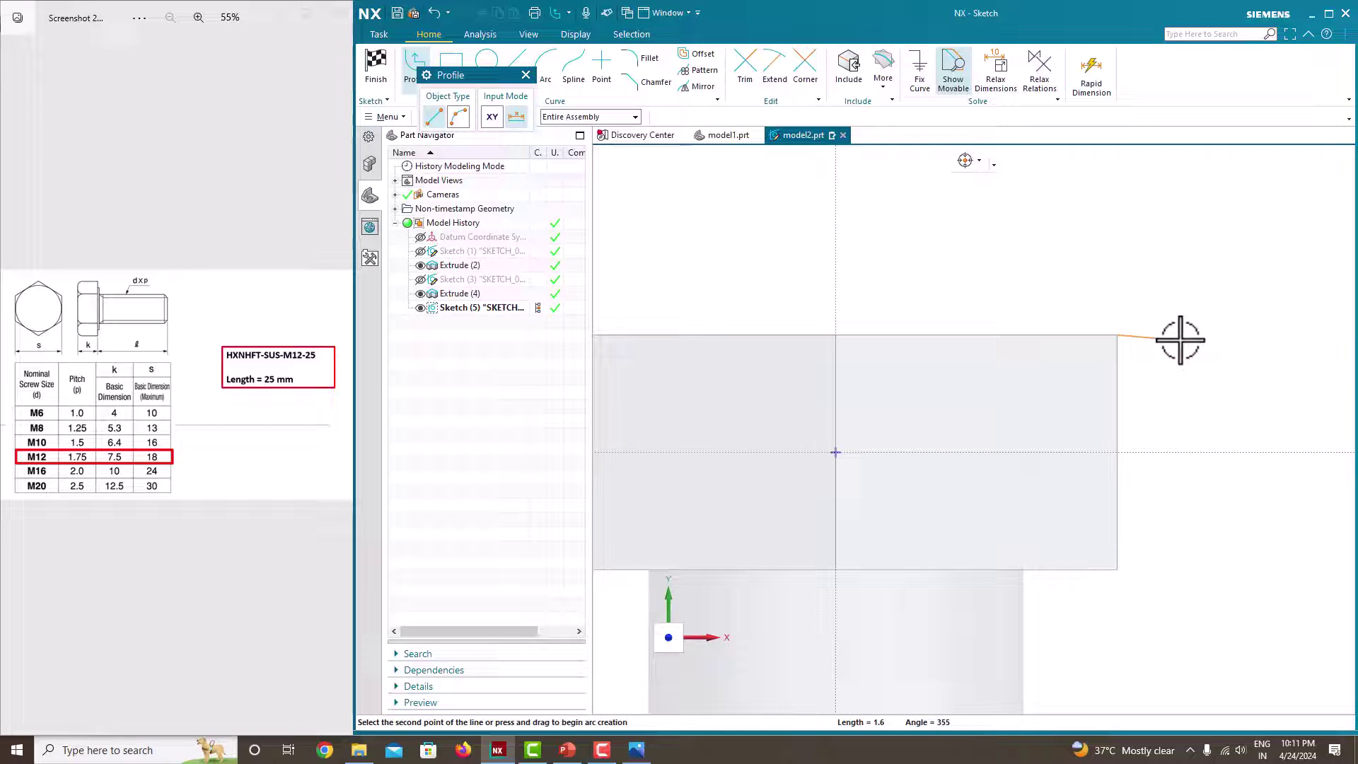
click(1236, 334)
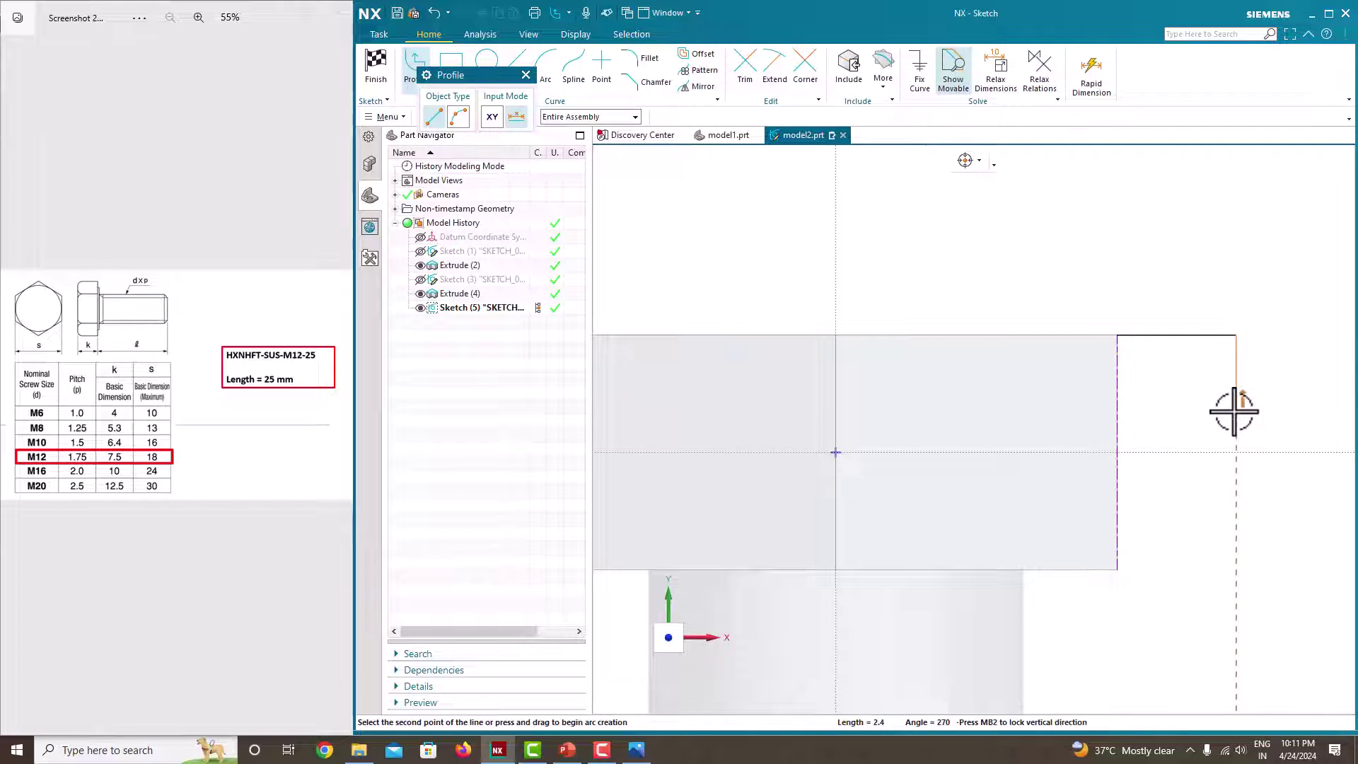
click(1237, 409)
click(1118, 335)
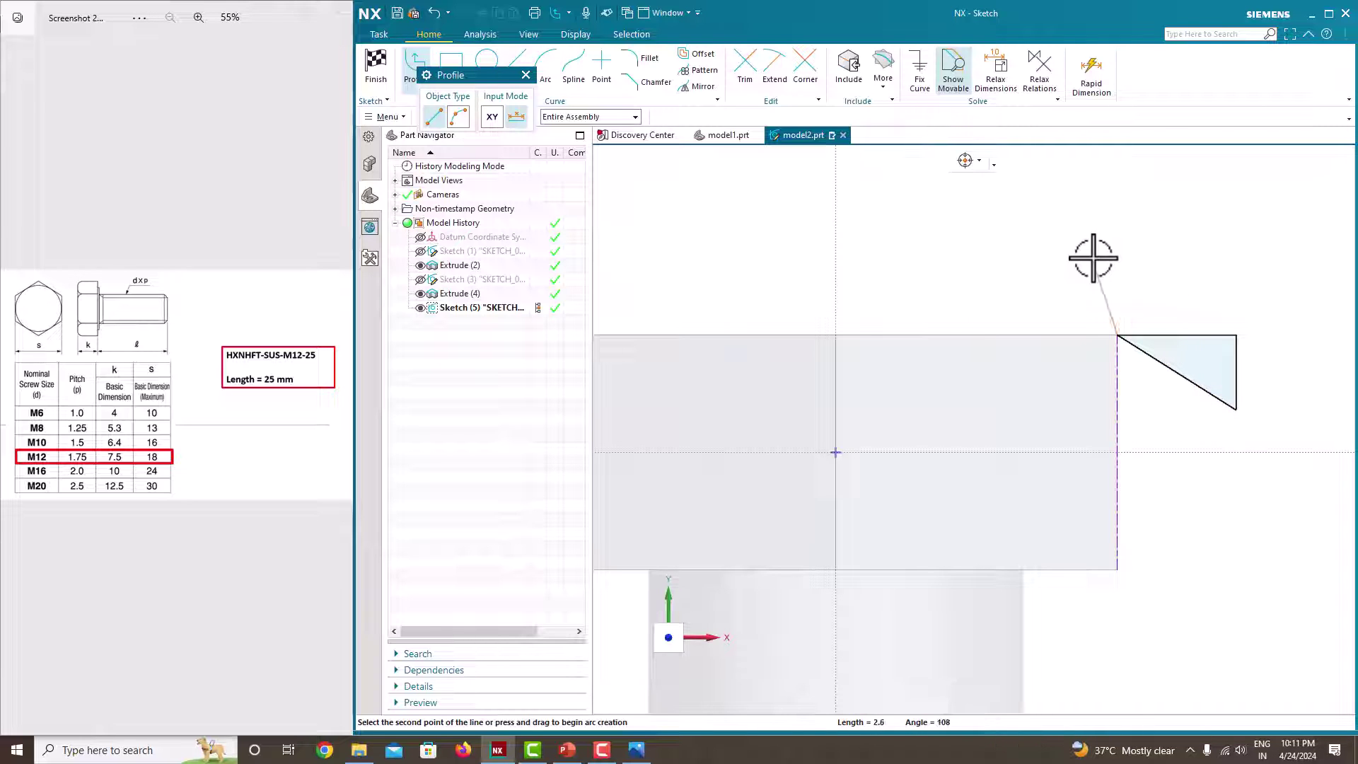
key(Escape)
- Apply an Equal relation between the triangle's horizontal and vertical sides
click(1203, 334)
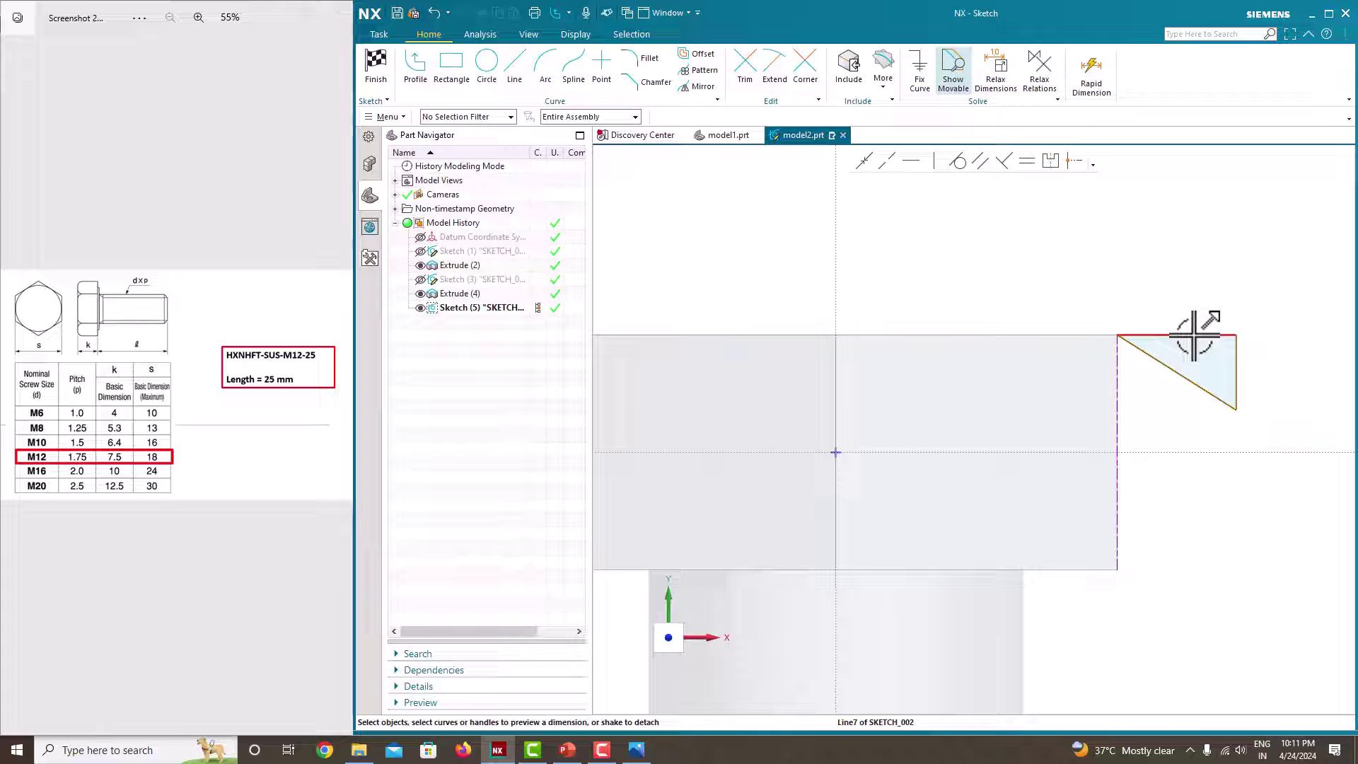
click(1237, 358)
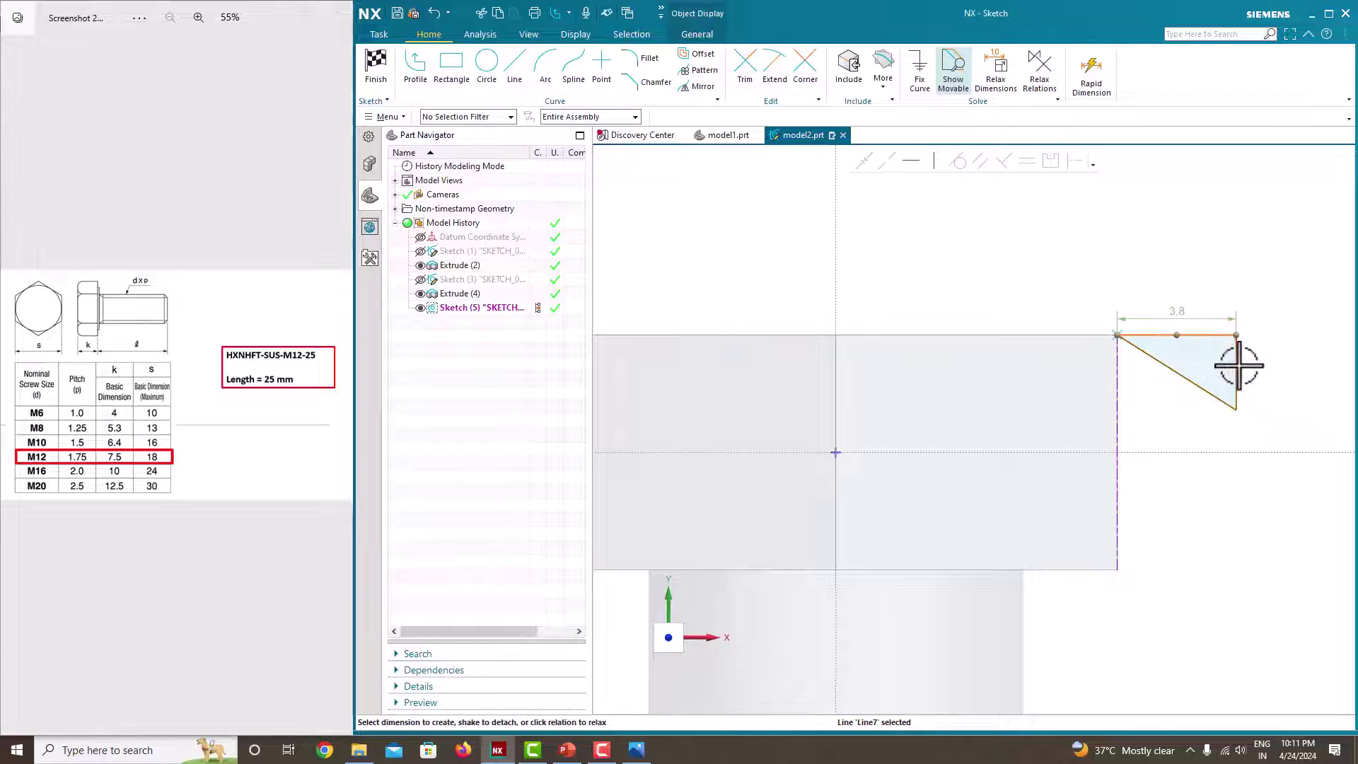
click(1030, 164)
click(744, 404)
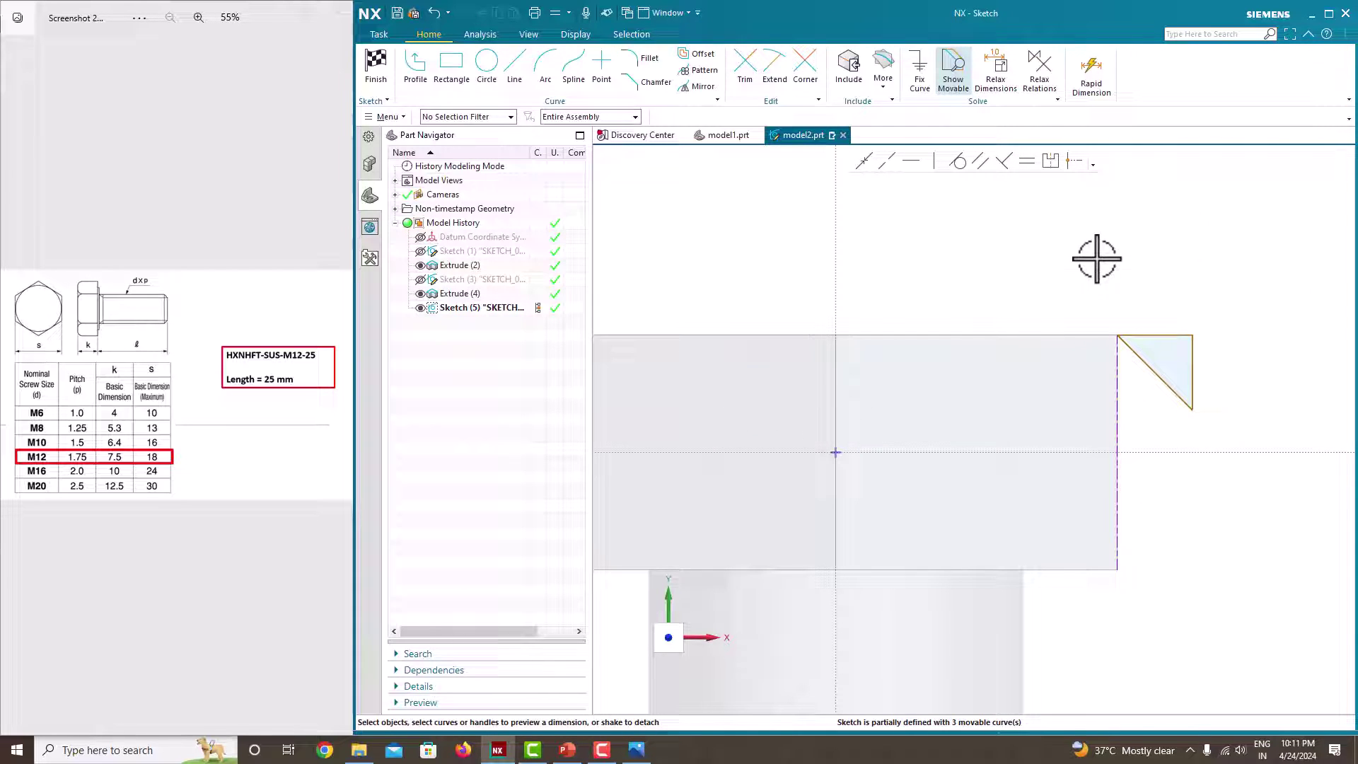
- Dimension the triangle's horizontal side to 1.5 mm
click(1166, 338)
click(1154, 315)
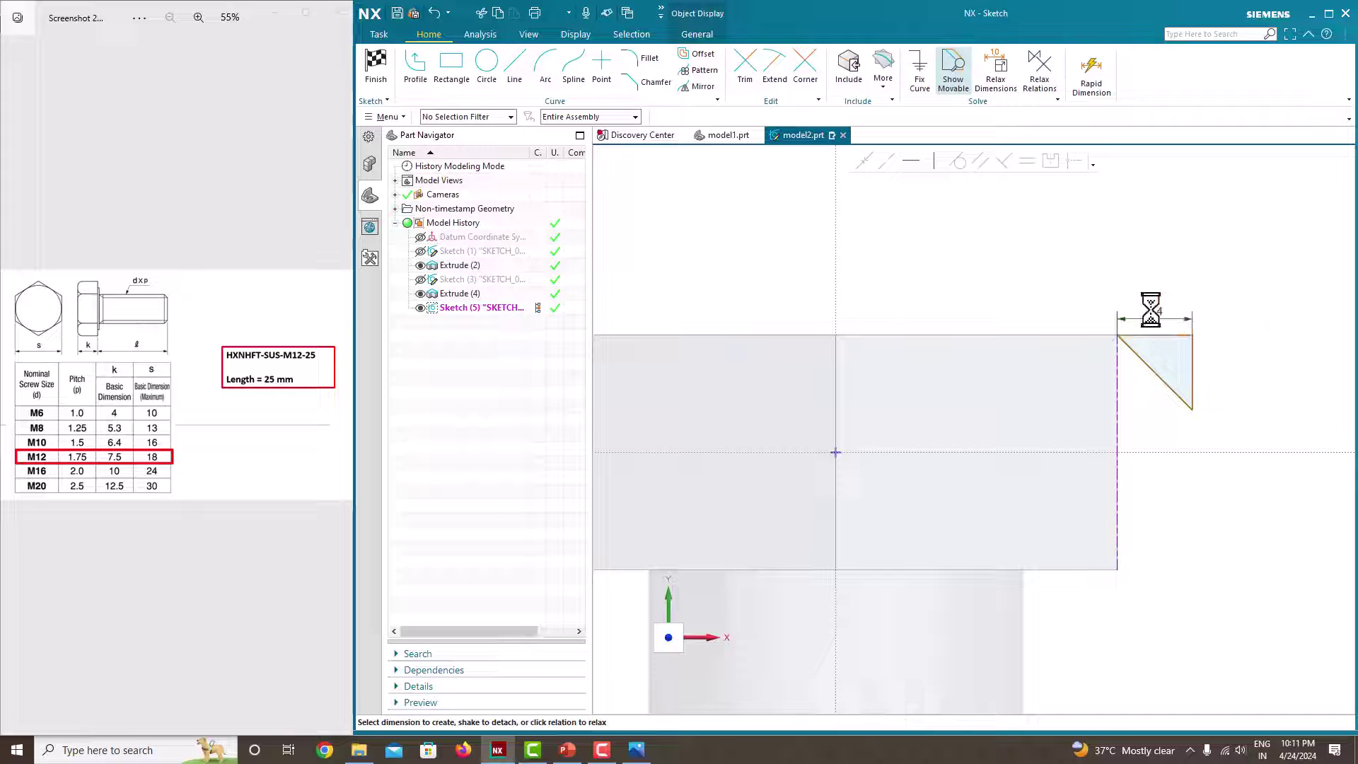
text(1.5)
key(Return)
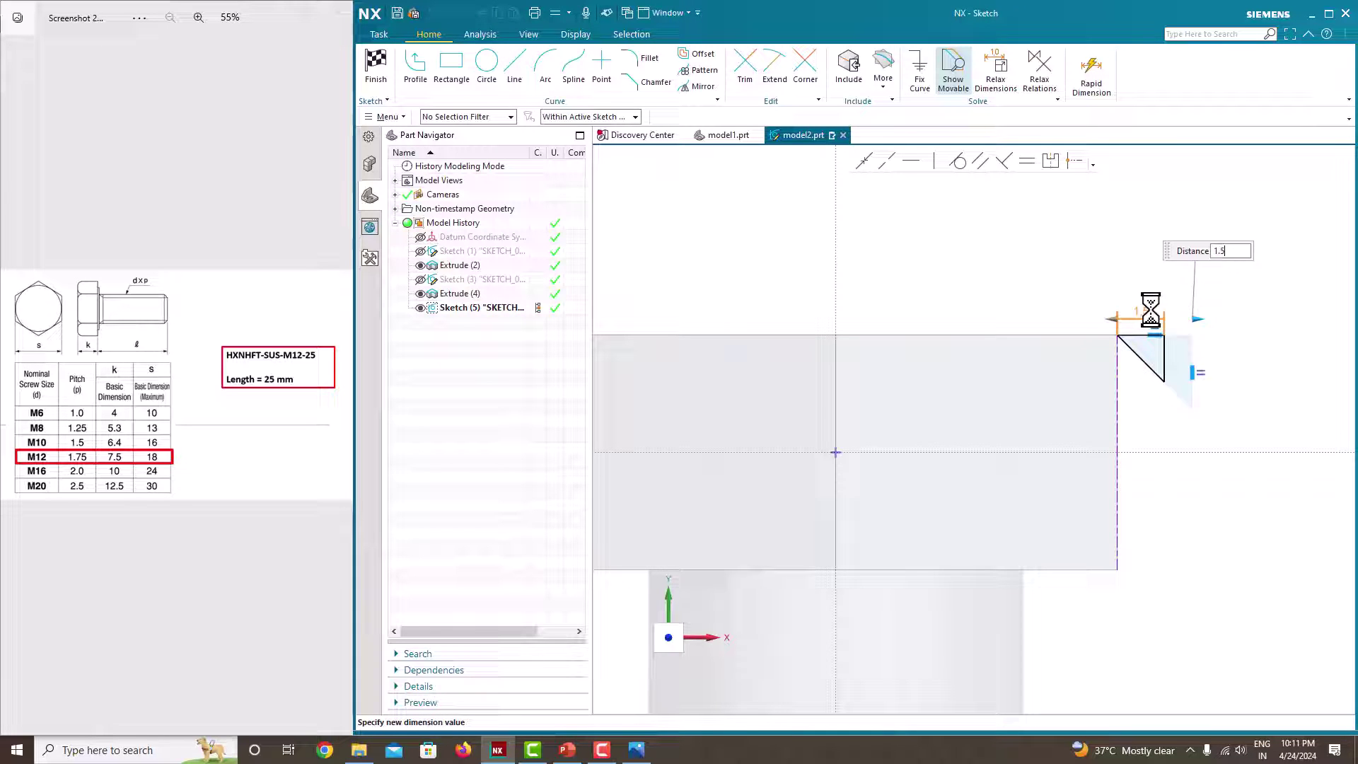
key(Escape)
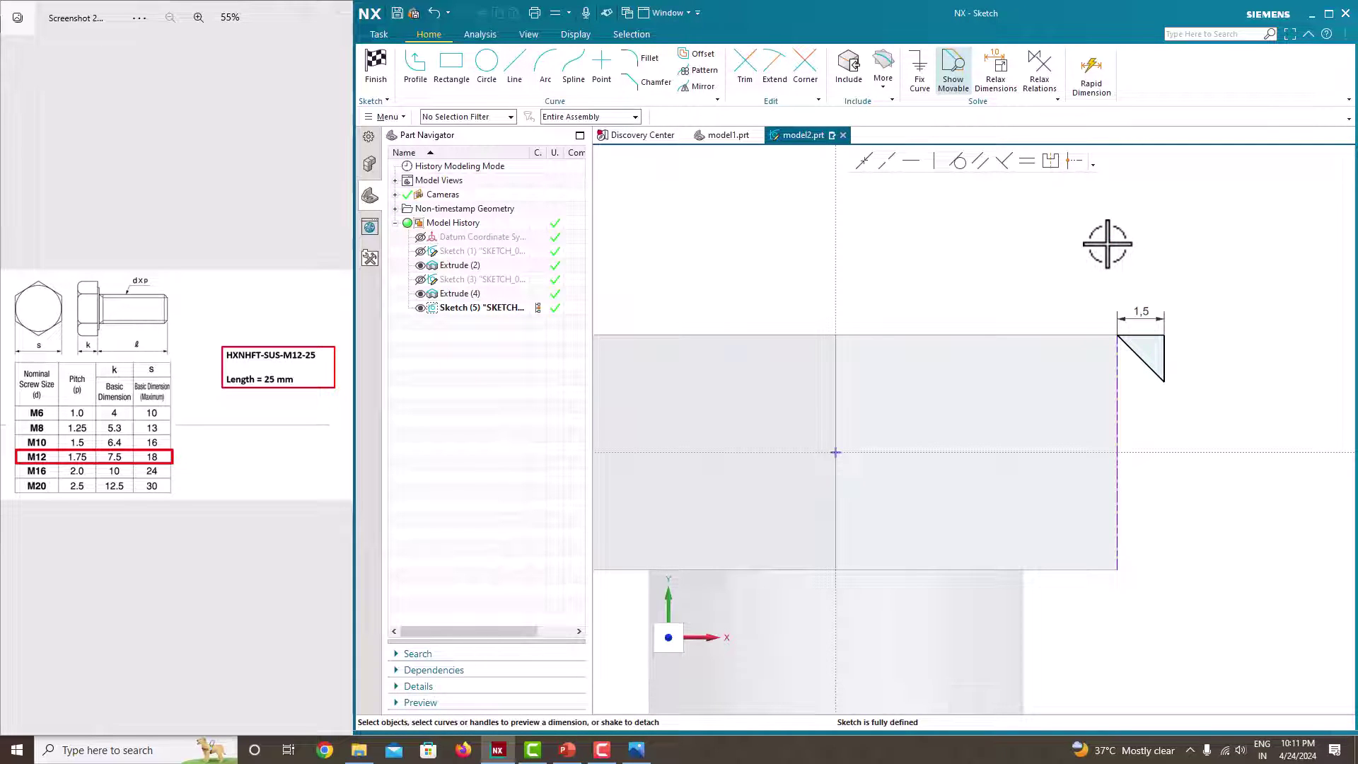
- Finish the triangle sketch and revolve it 360° about the datum Y axis with Subtract to chamfer the bolt head's corners
right_click(950, 223)
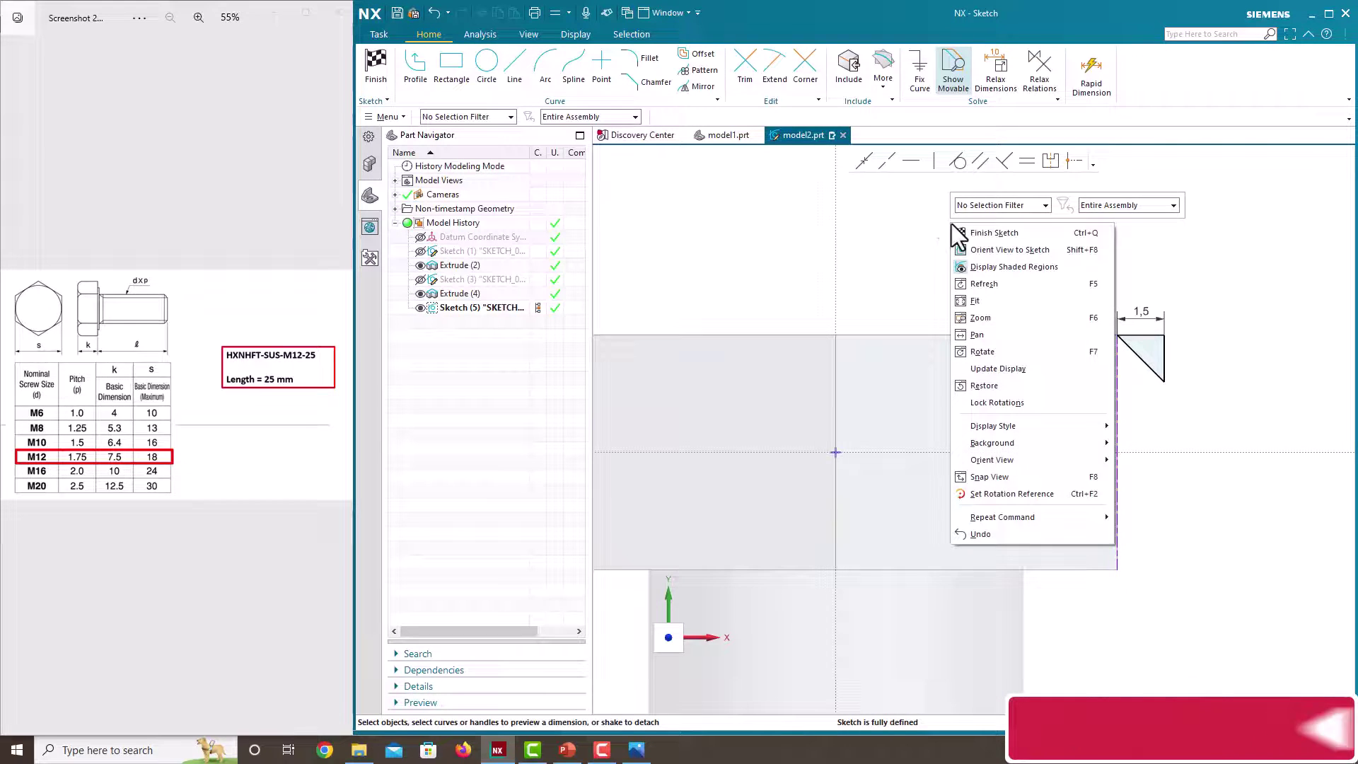
click(961, 232)
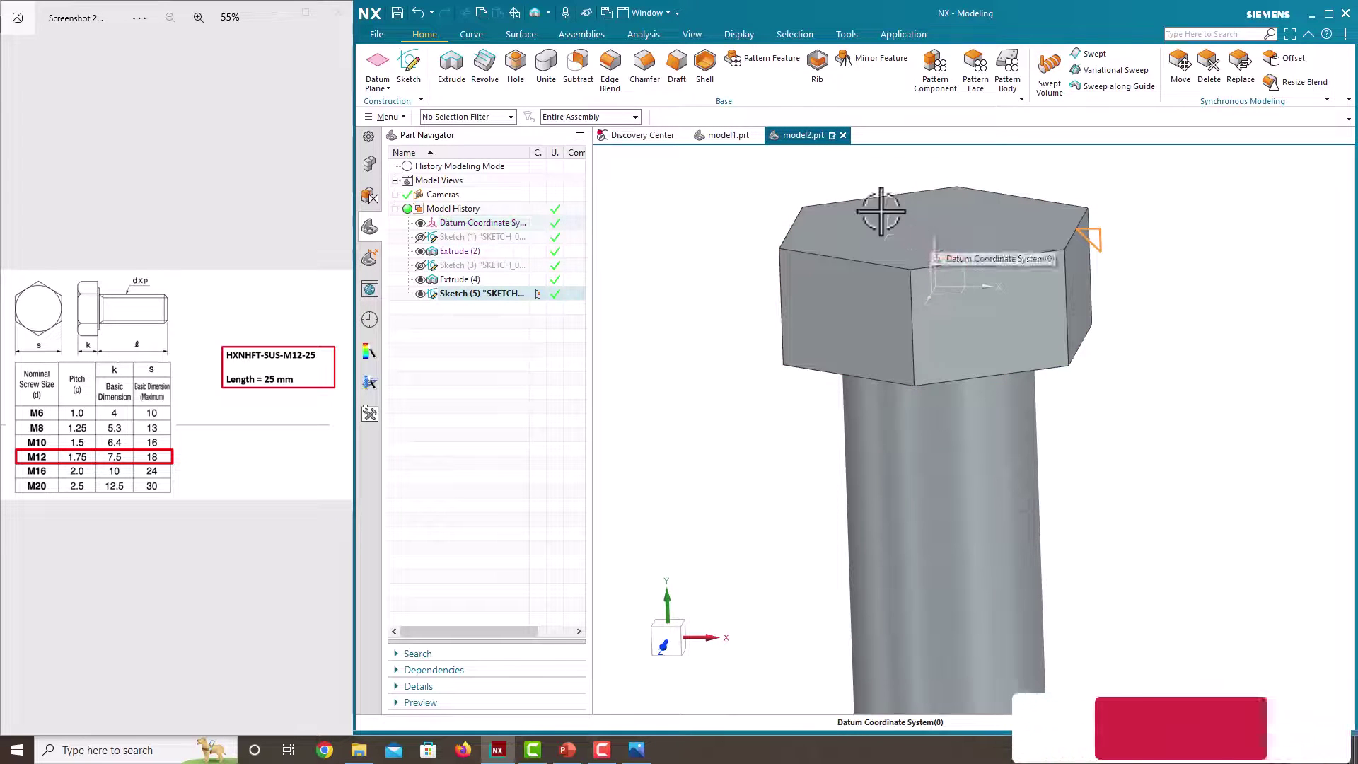
click(484, 64)
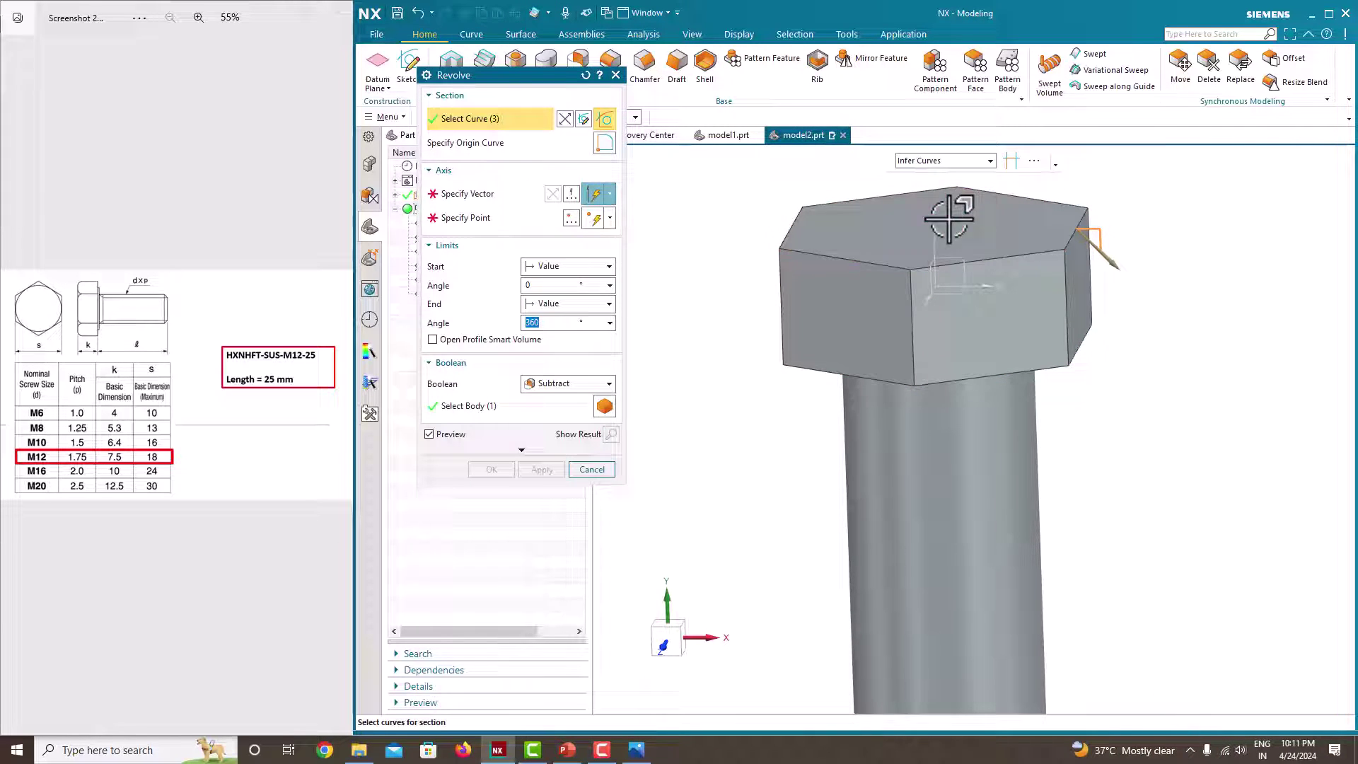
middle_drag(934, 257, 925, 257)
scroll(1001, 257, up, 3)
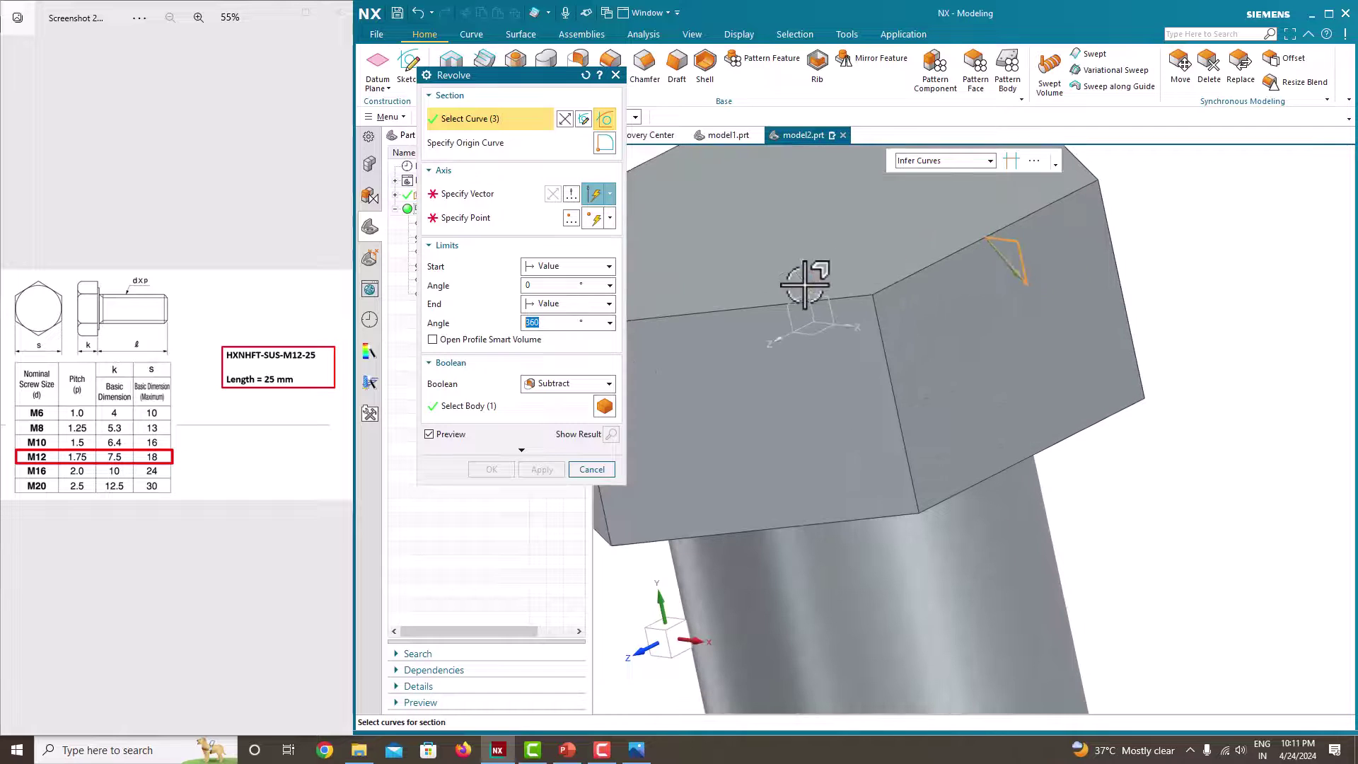
click(504, 198)
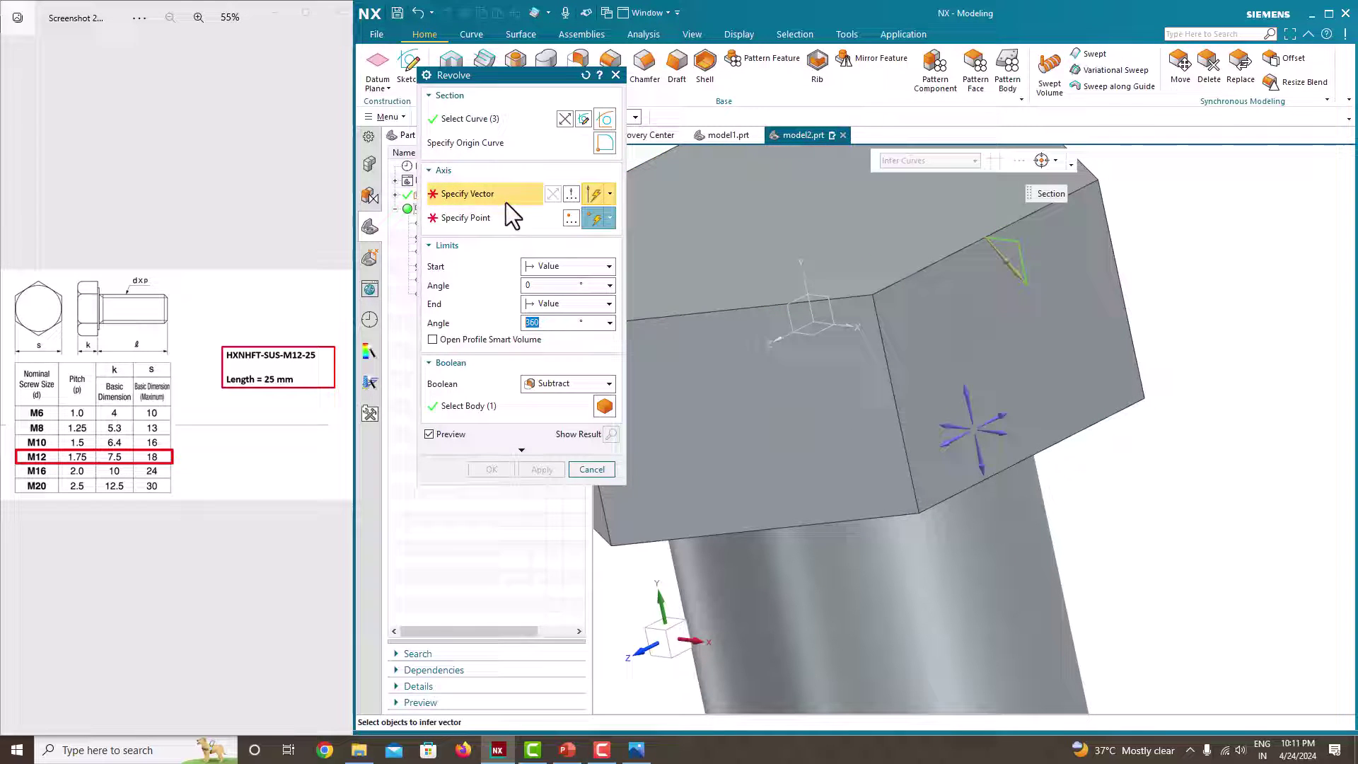
click(807, 278)
scroll(807, 278, down, 3)
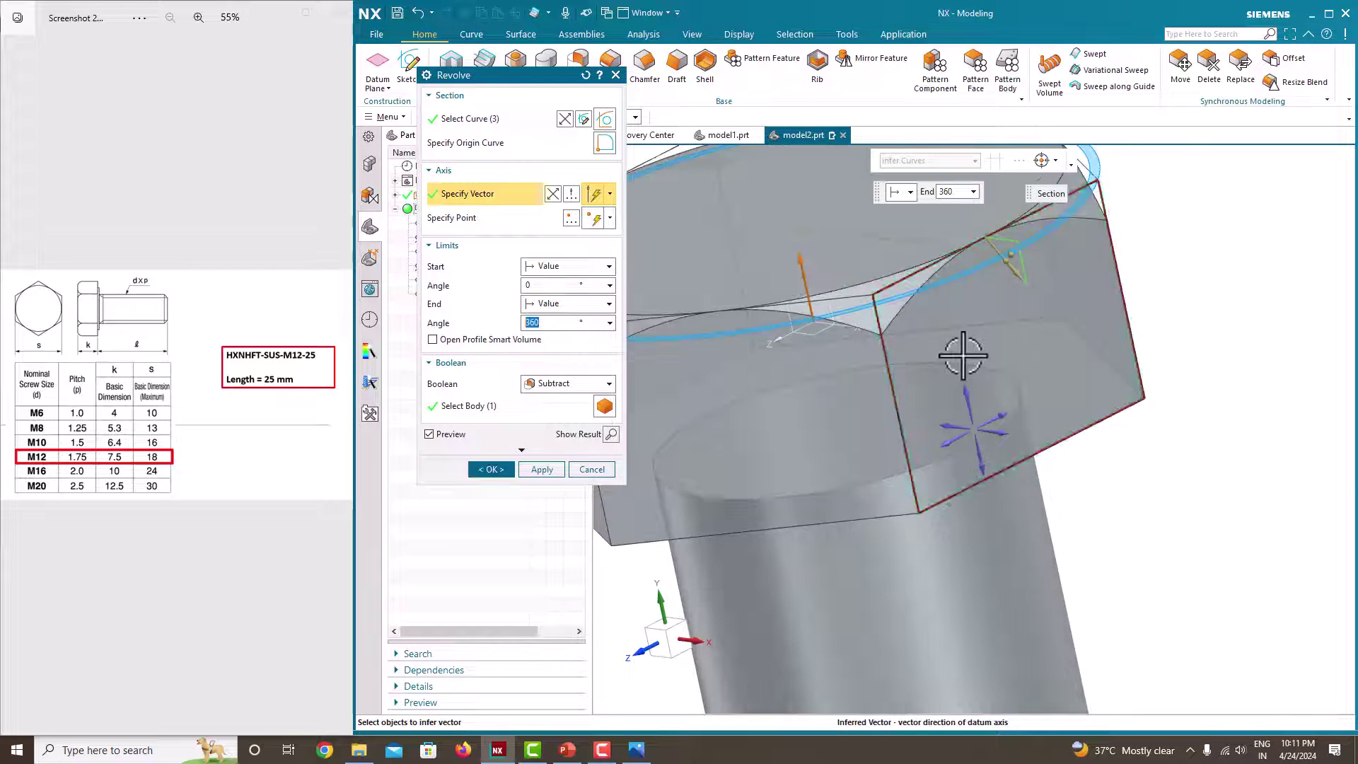
middle_drag(613, 358, 835, 340)
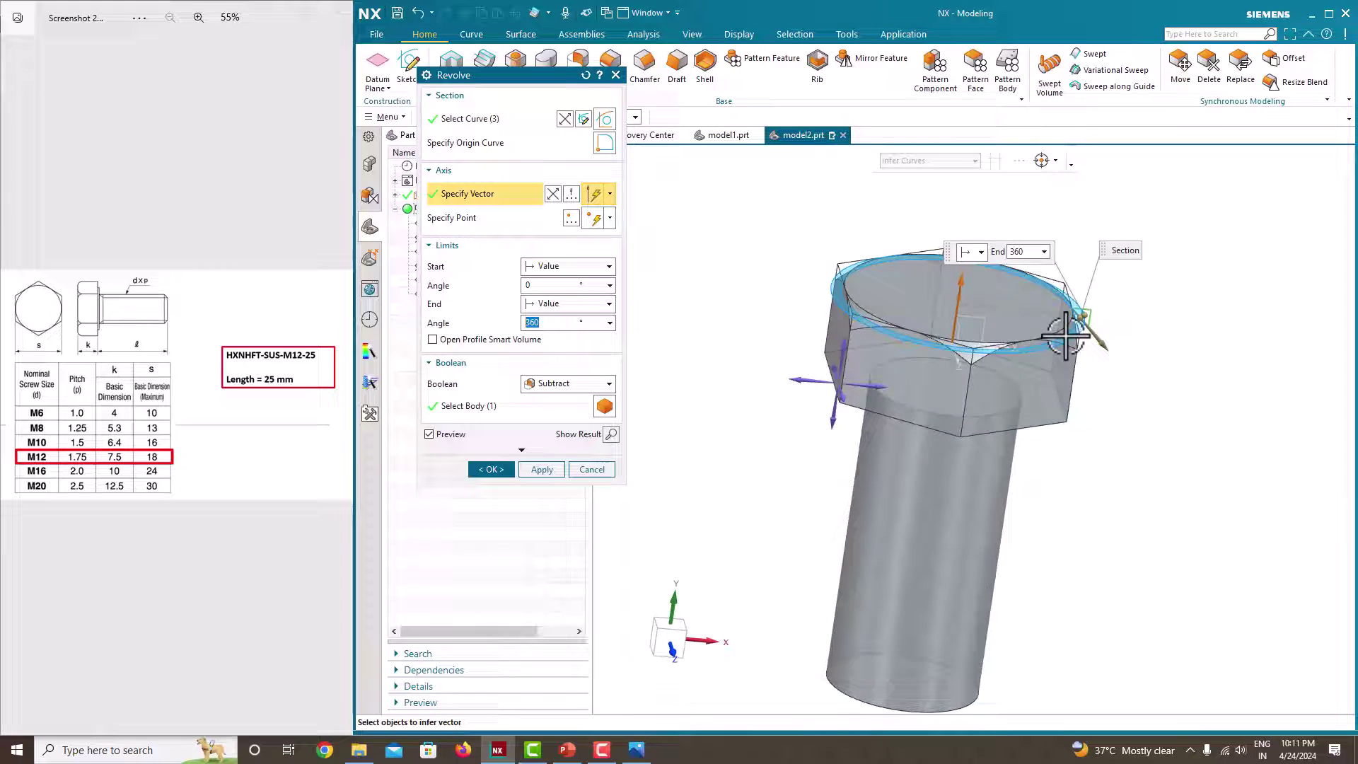
scroll(835, 339, up, 5)
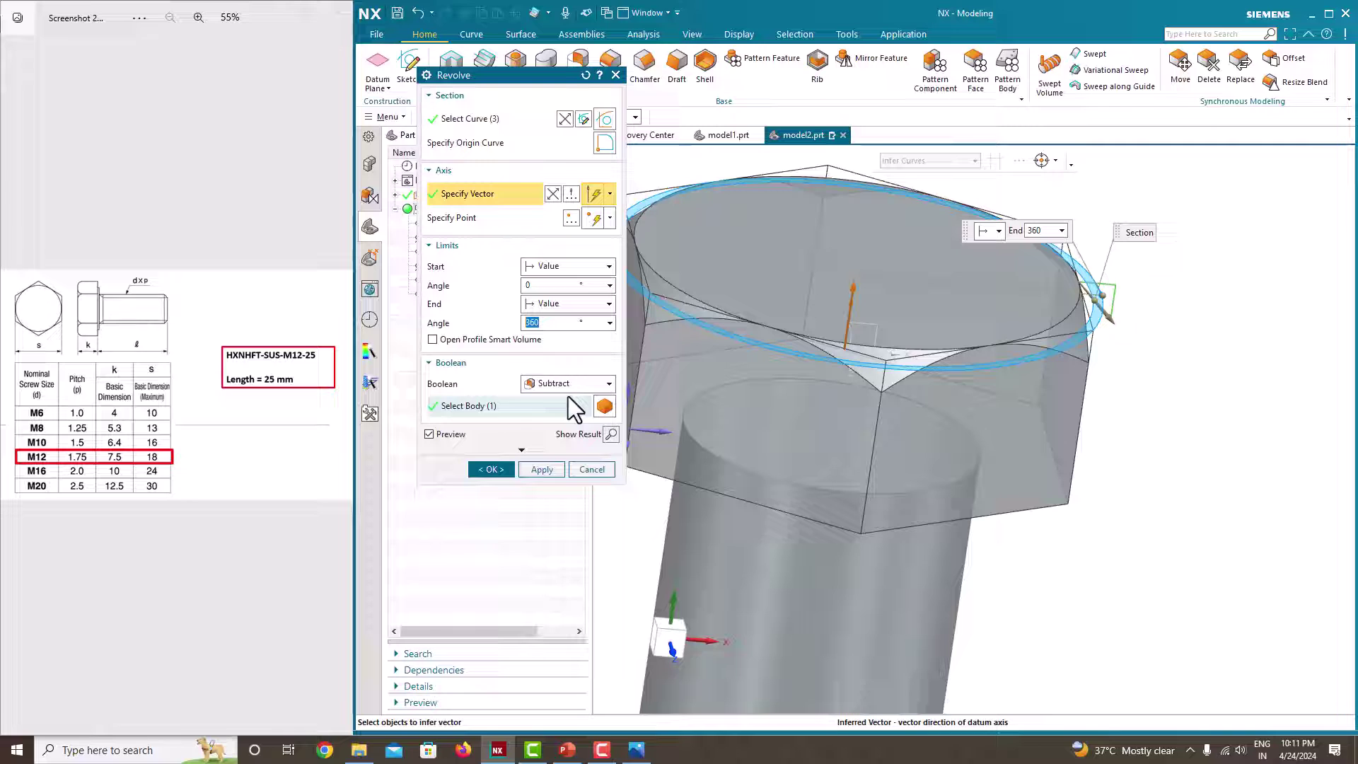
click(491, 470)
- Examine the chamfered bolt head and the junction between its underside and the shank
scroll(1154, 416, down, 2)
scroll(1155, 420, up, 2)
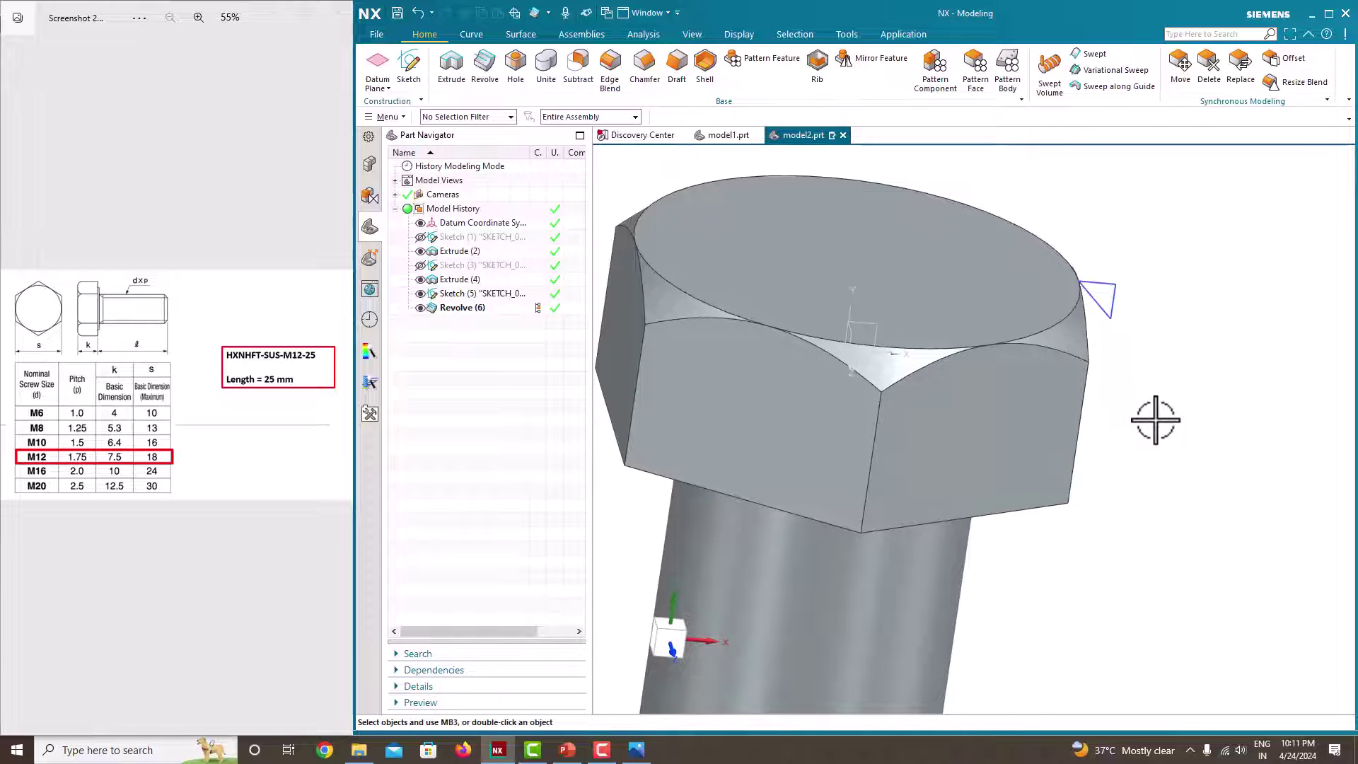
mouse_move(1155, 419)
middle_down()
mouse_move(1143, 446)
mouse_move(1161, 402)
middle_up()
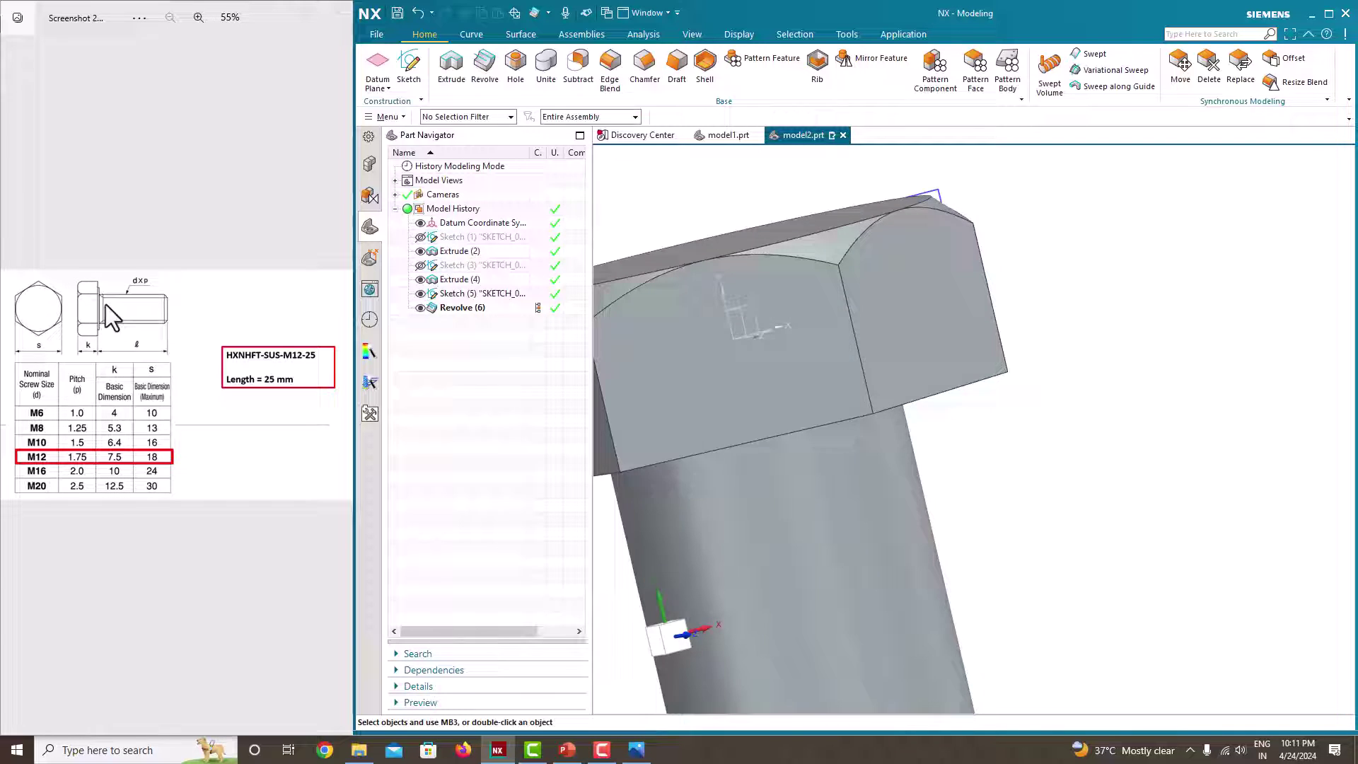
scroll(912, 407, down, 3)
mouse_move(930, 434)
middle_down()
mouse_move(884, 484)
mouse_move(948, 449)
middle_up()
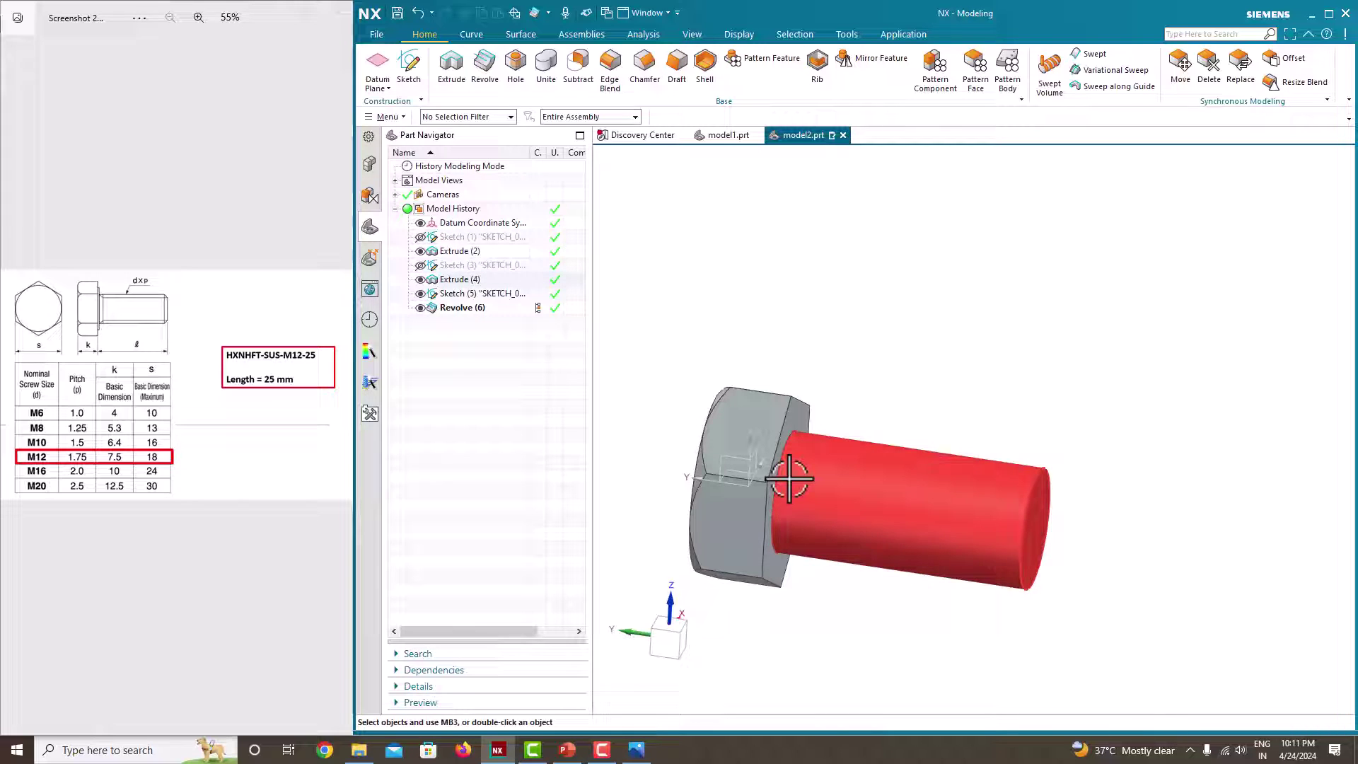
scroll(785, 474, up, 3)
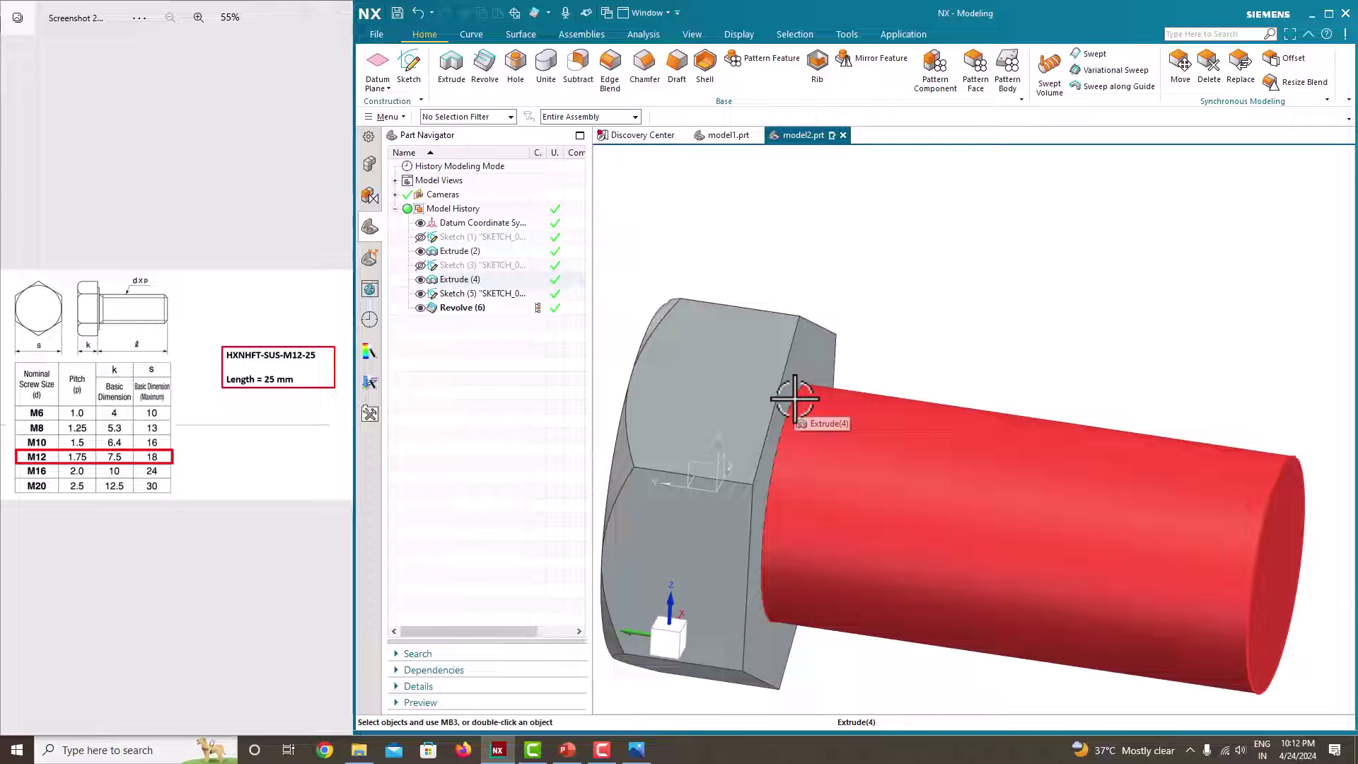
- Blend the edge where the shank meets the underside of the bolt head with a 1 mm radius
click(610, 67)
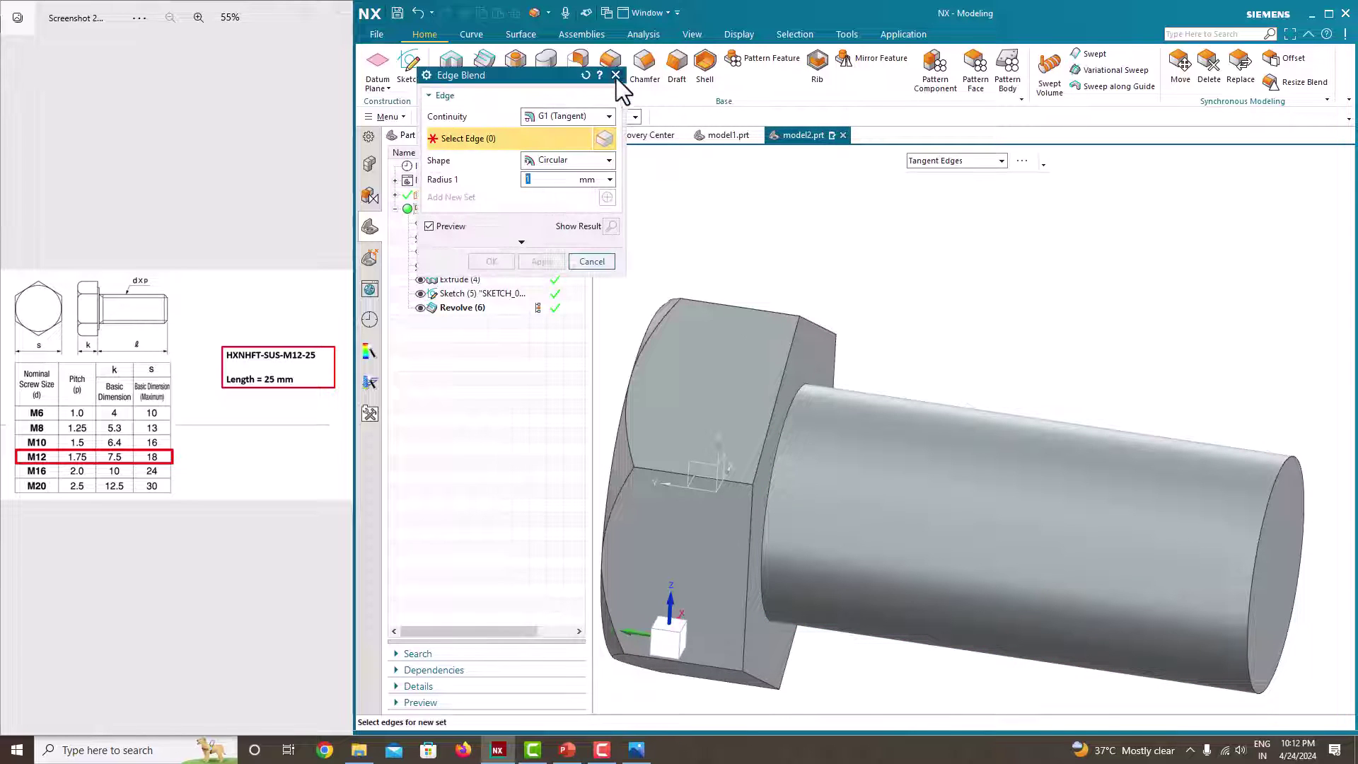
click(800, 391)
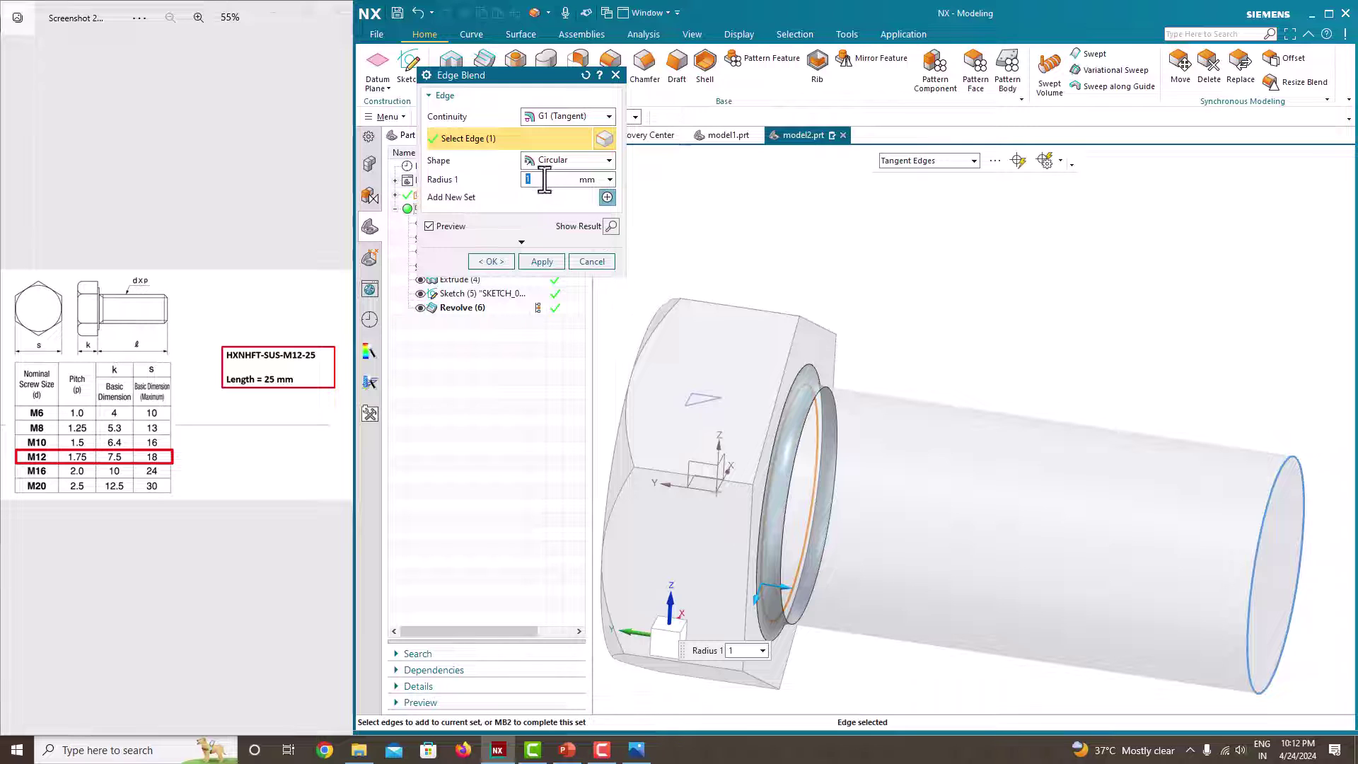
click(504, 263)
mouse_move(813, 265)
middle_down()
mouse_move(847, 309)
mouse_move(813, 291)
middle_up()
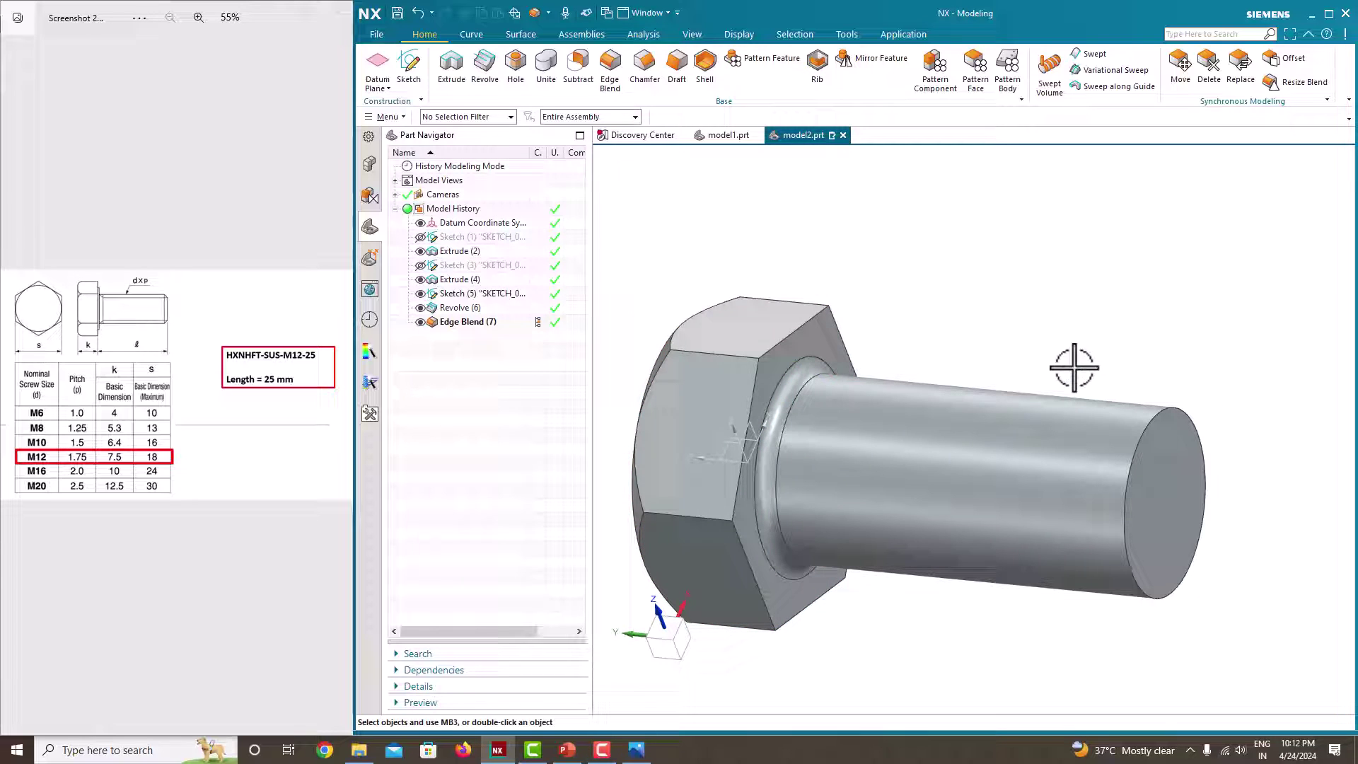
- Set up a detailed Metric Coarse M12 x 1.75 thread on the shank's cylindrical face
click(385, 117)
mouse_move(394, 184)
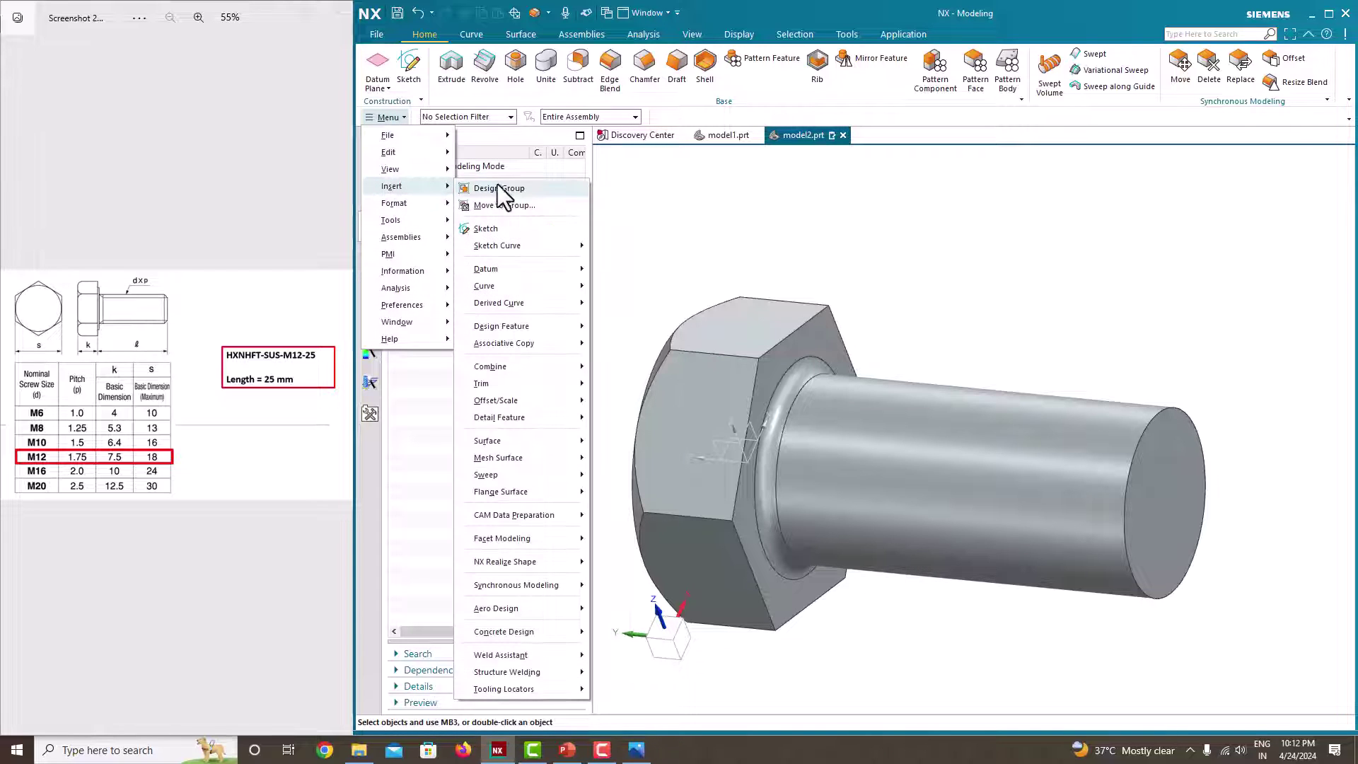
mouse_move(522, 327)
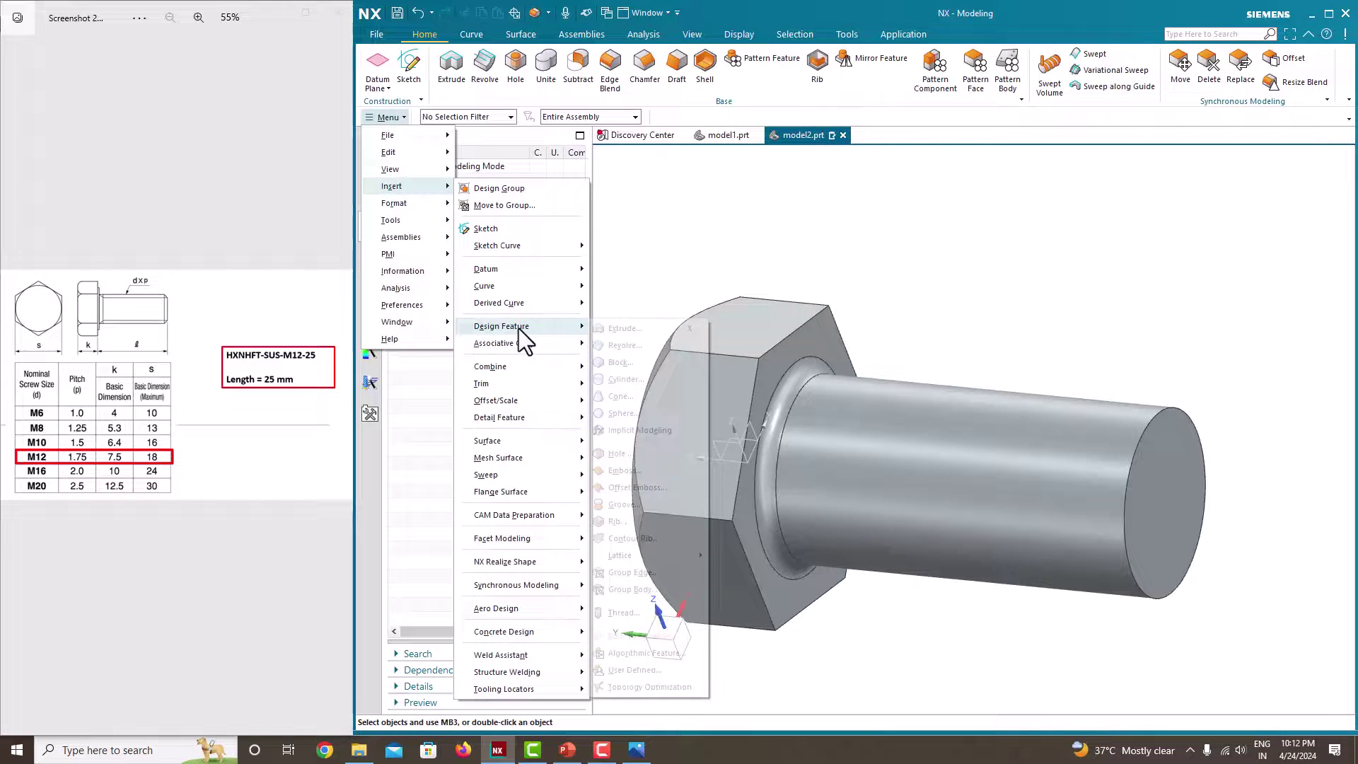
click(615, 615)
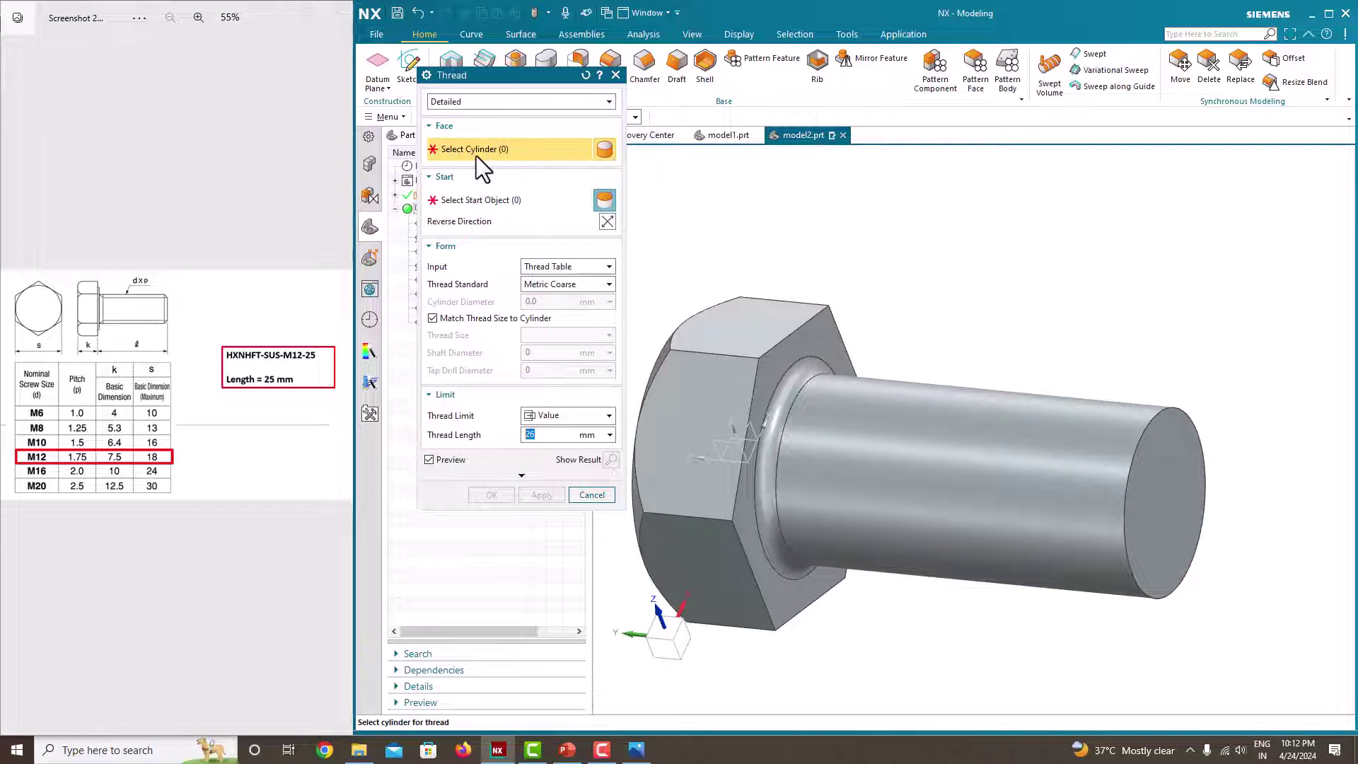
click(980, 453)
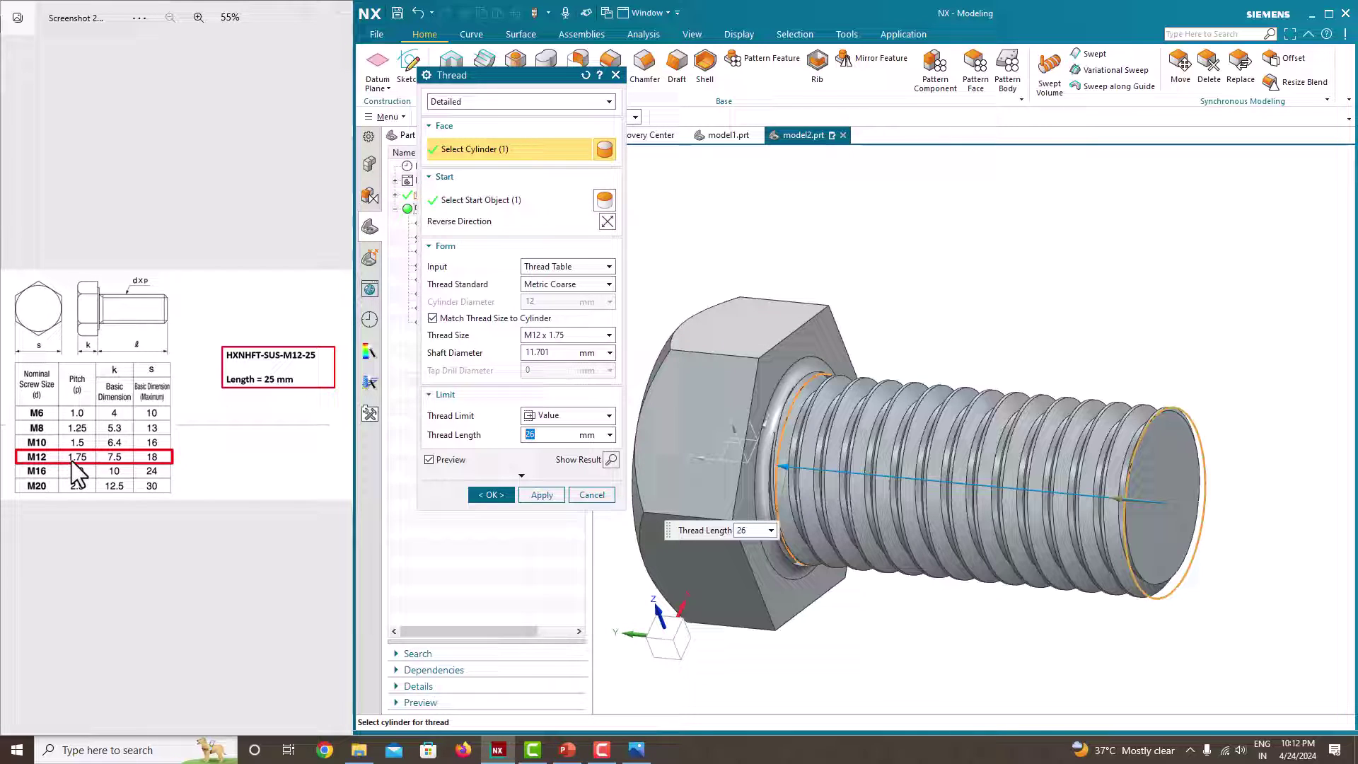
click(569, 336)
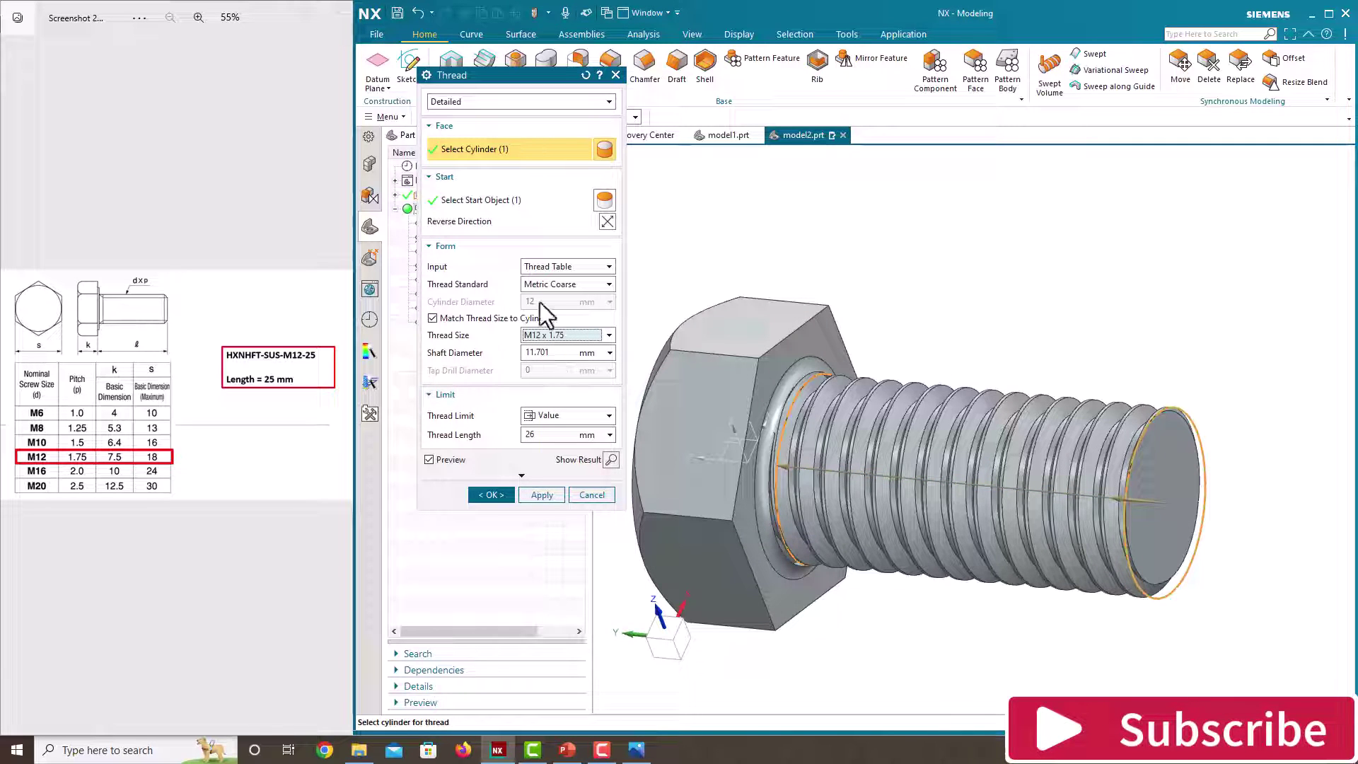
- Set the thread limit to Full and inspect the thread's end near the bolt head
click(559, 417)
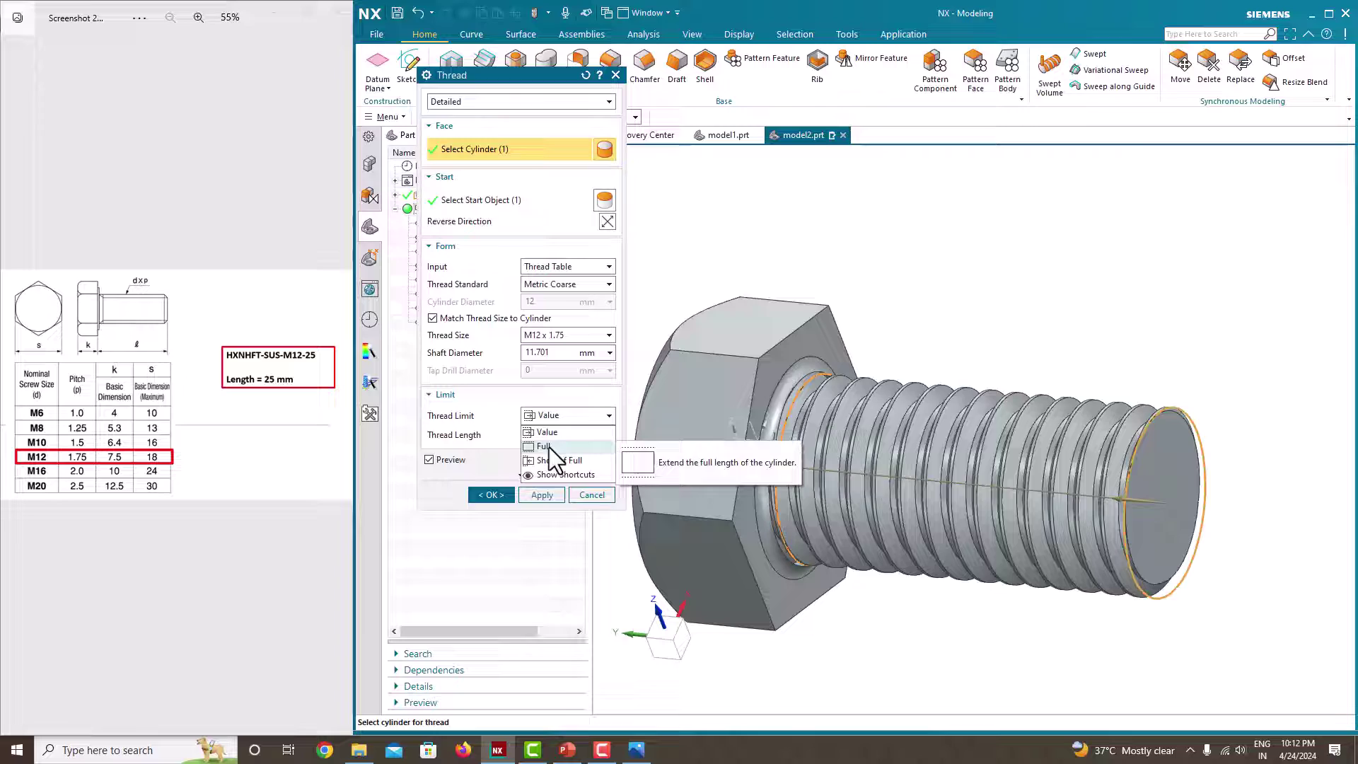
click(549, 447)
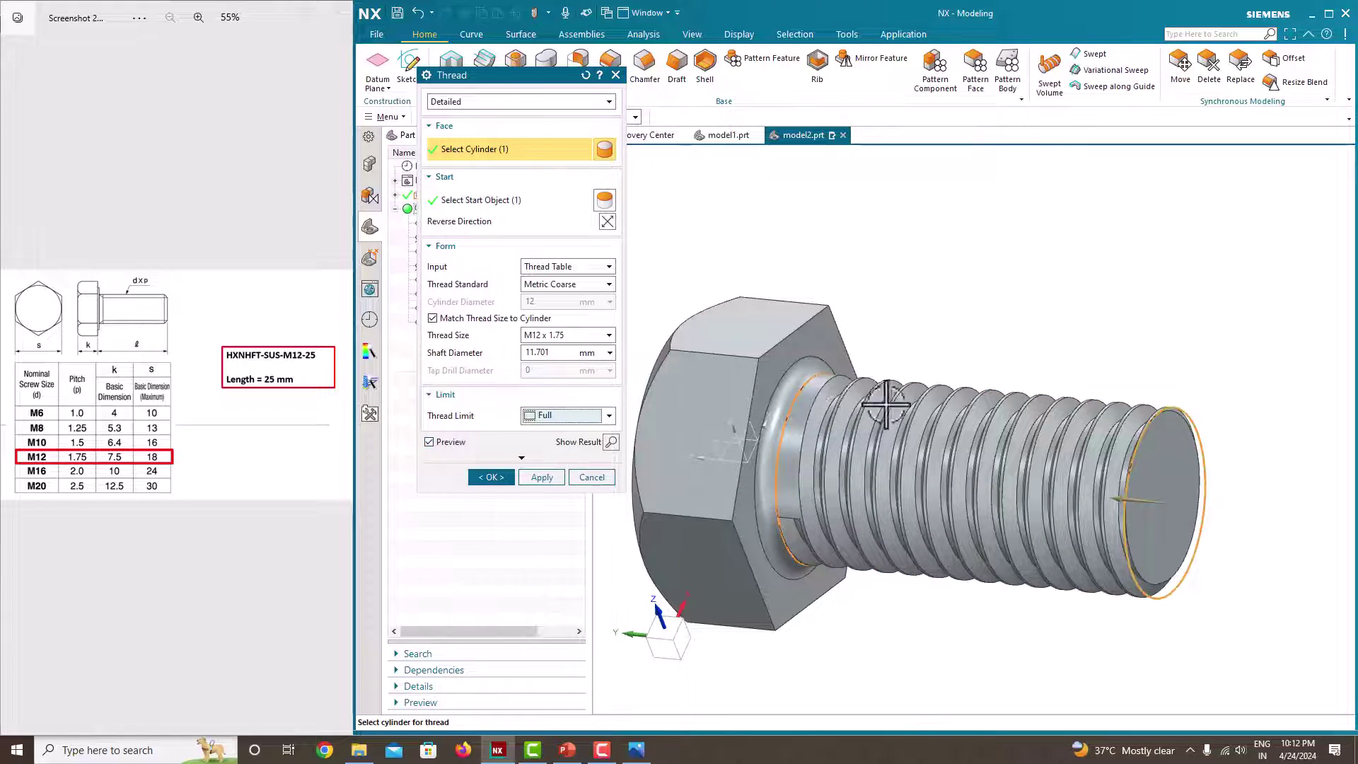
middle_drag(876, 412, 809, 376)
scroll(879, 409, up, 3)
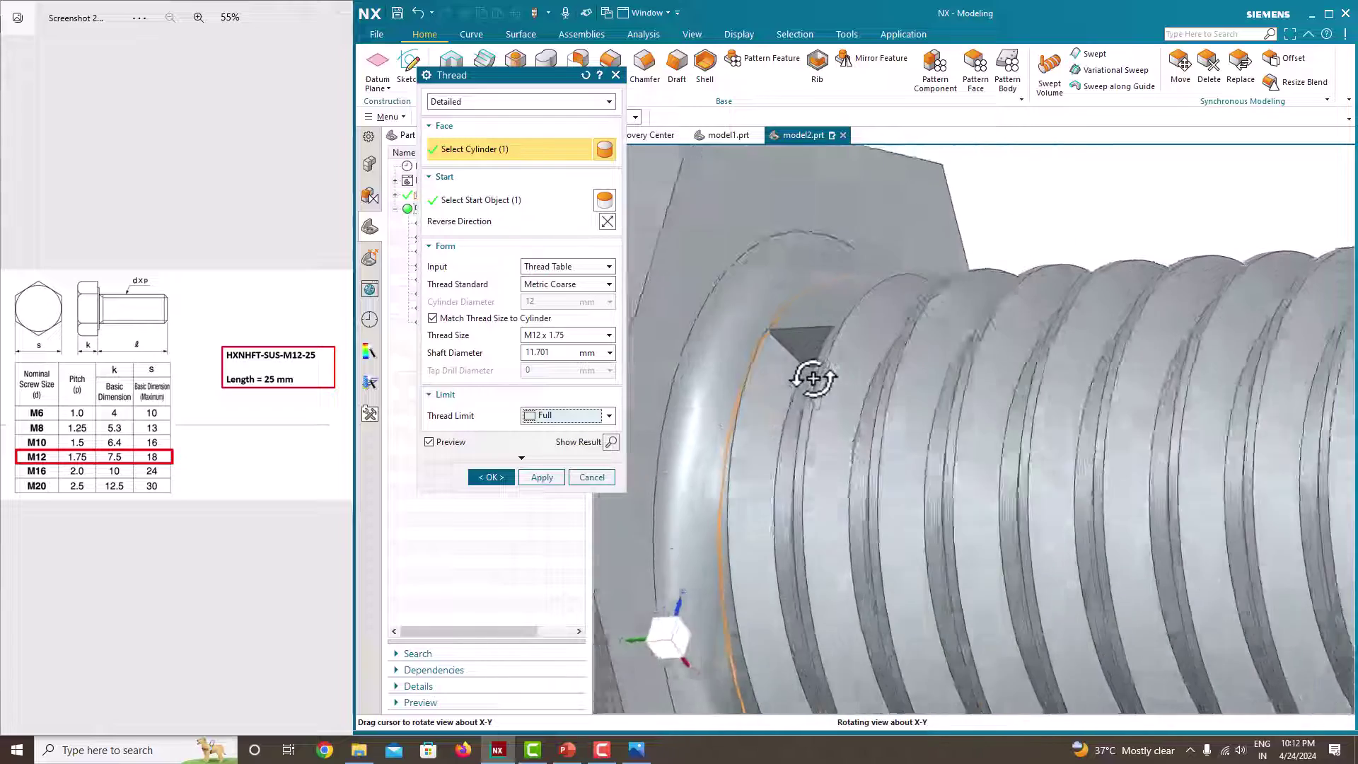
scroll(749, 334, up, 5)
scroll(757, 337, down, 4)
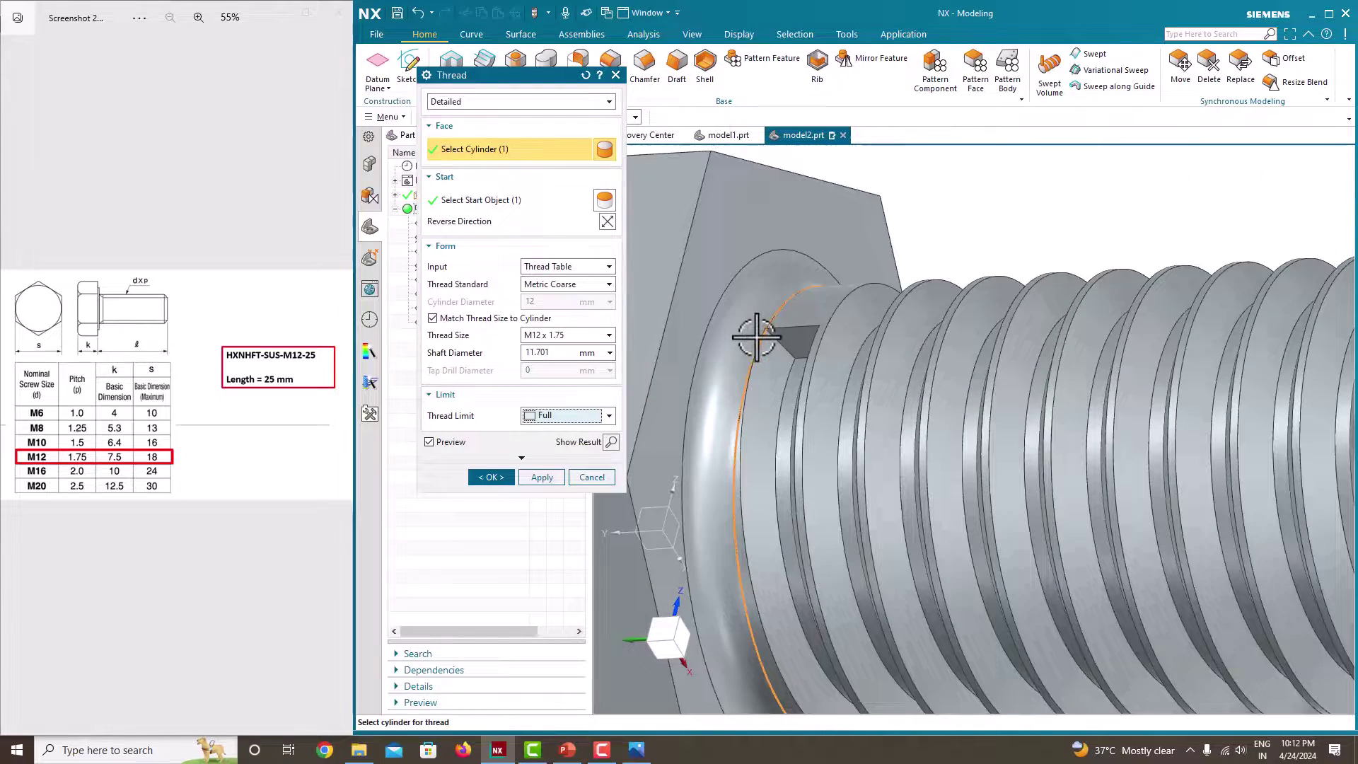
scroll(868, 337, down, 4)
middle_drag(800, 352, 819, 387)
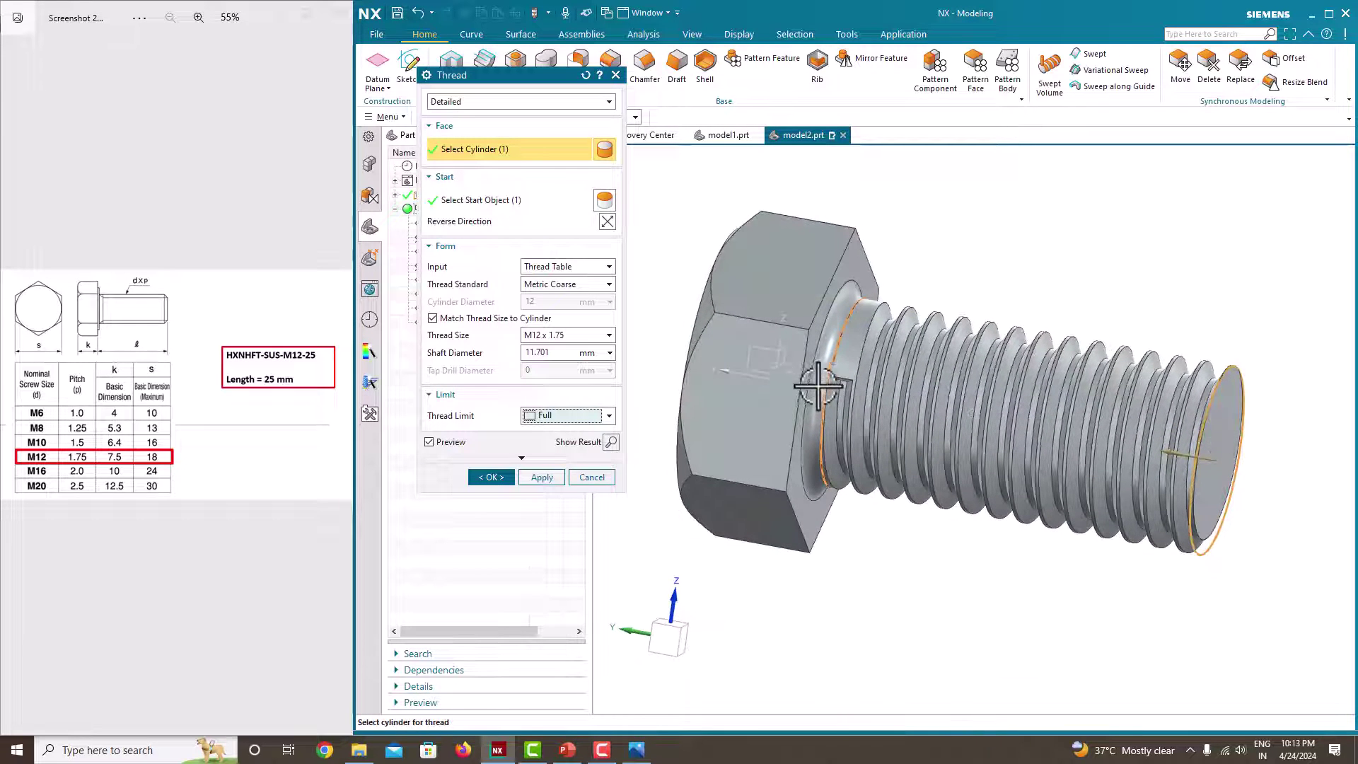
- Try the Short of Full thread limit, return it to Full, and create the thread
click(559, 416)
click(553, 460)
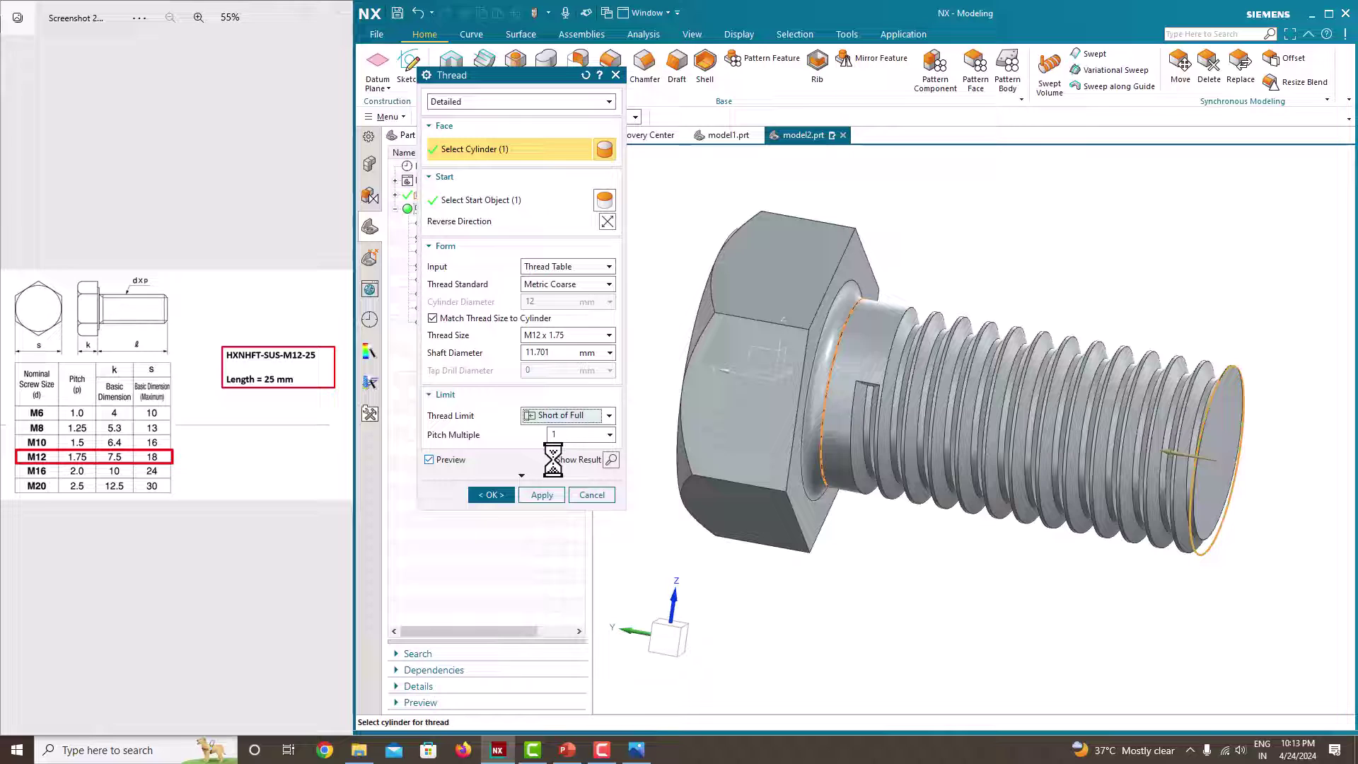
click(553, 416)
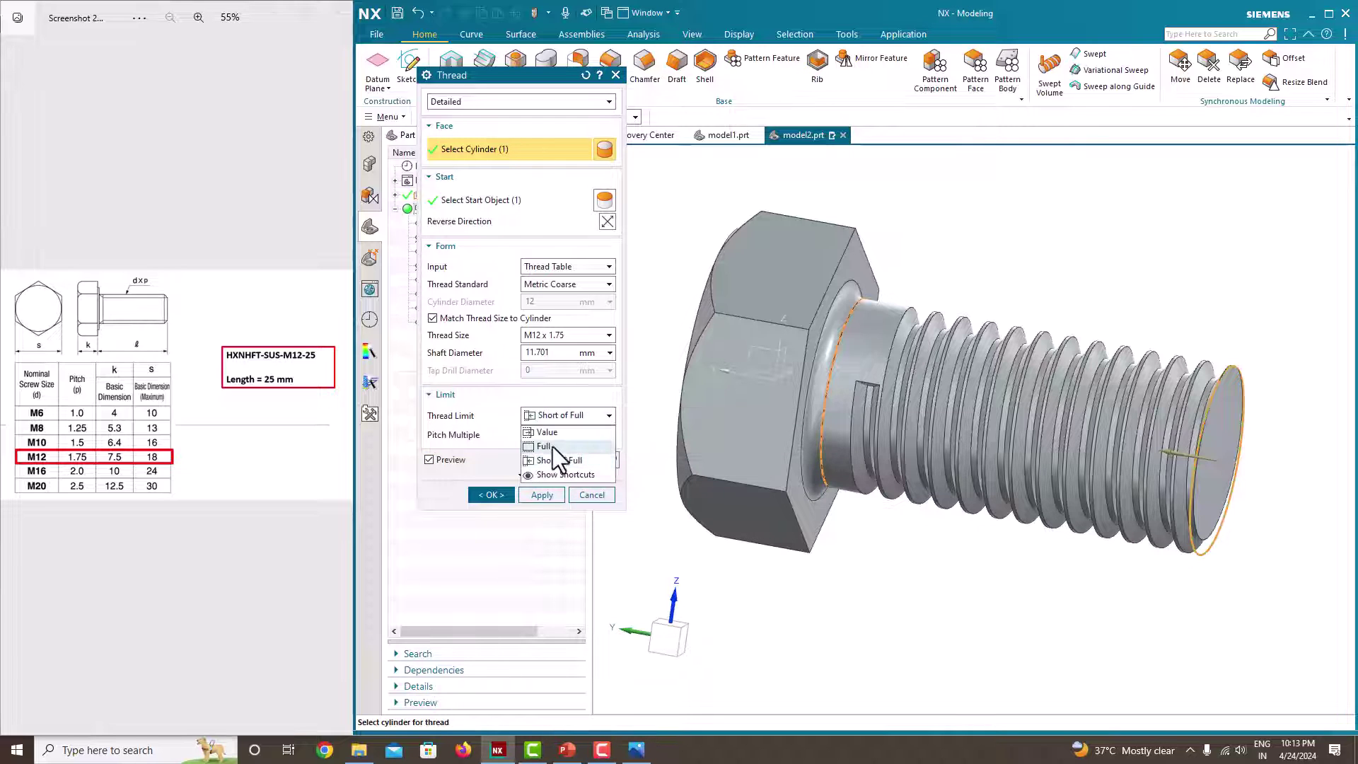
click(554, 447)
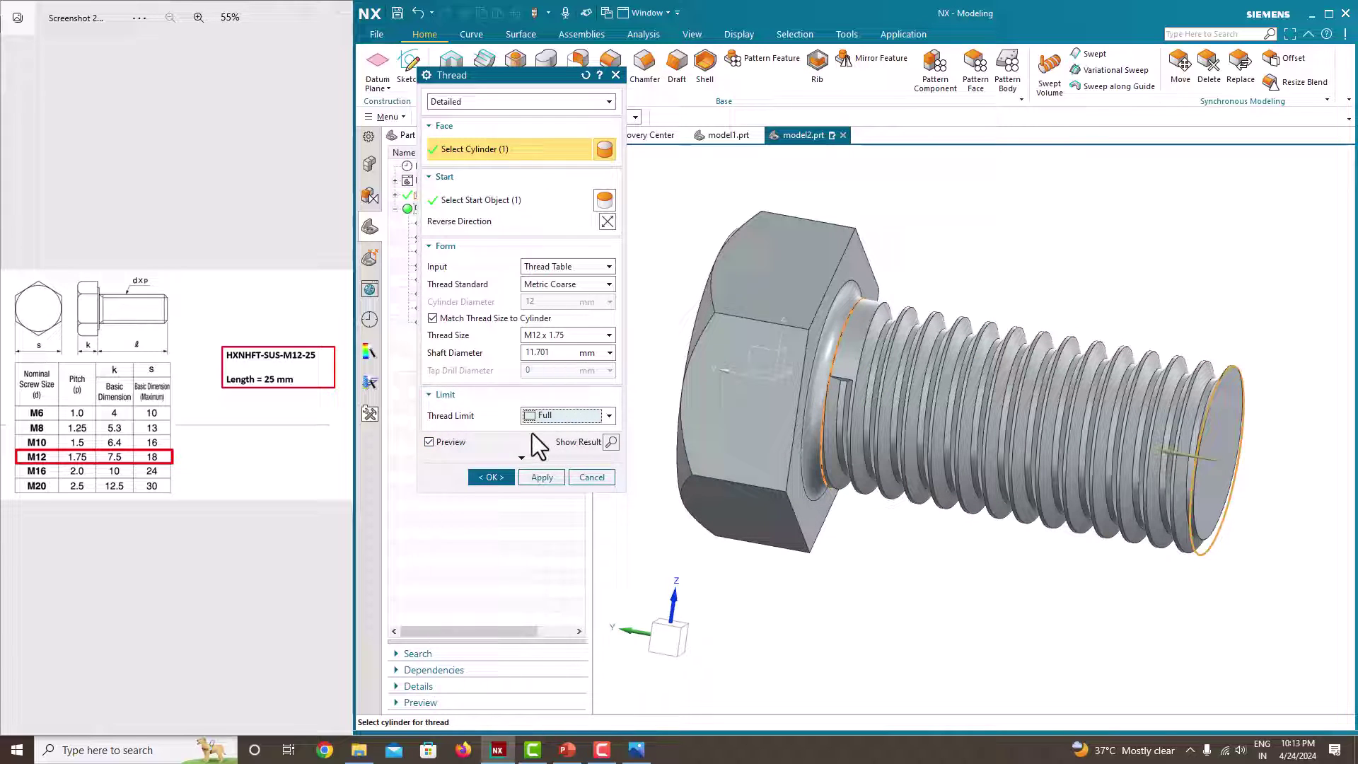
click(491, 477)
- Edit the shank's detailed thread and change its limit to Short of Full with a pitch multiple of 1
middle_drag(691, 418, 745, 328)
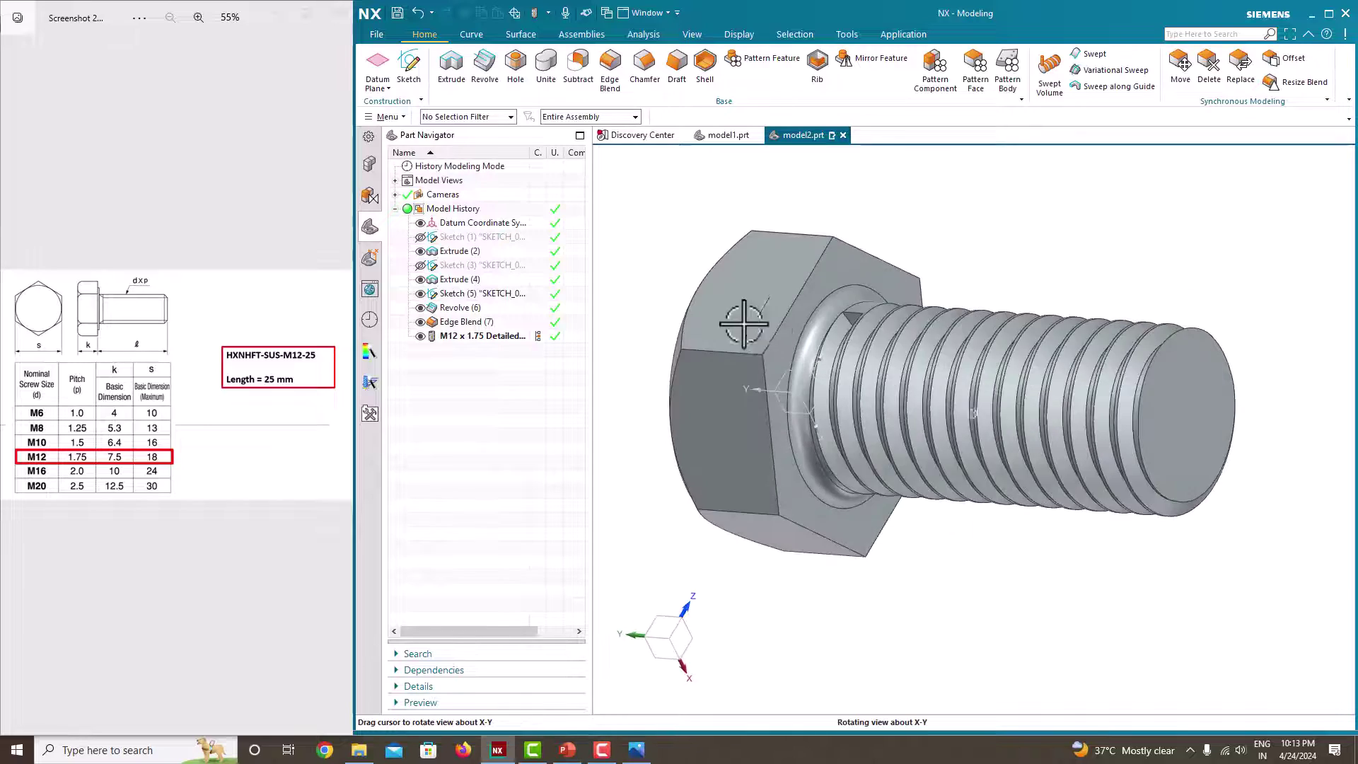
scroll(851, 319, up, 5)
scroll(851, 319, up, 4)
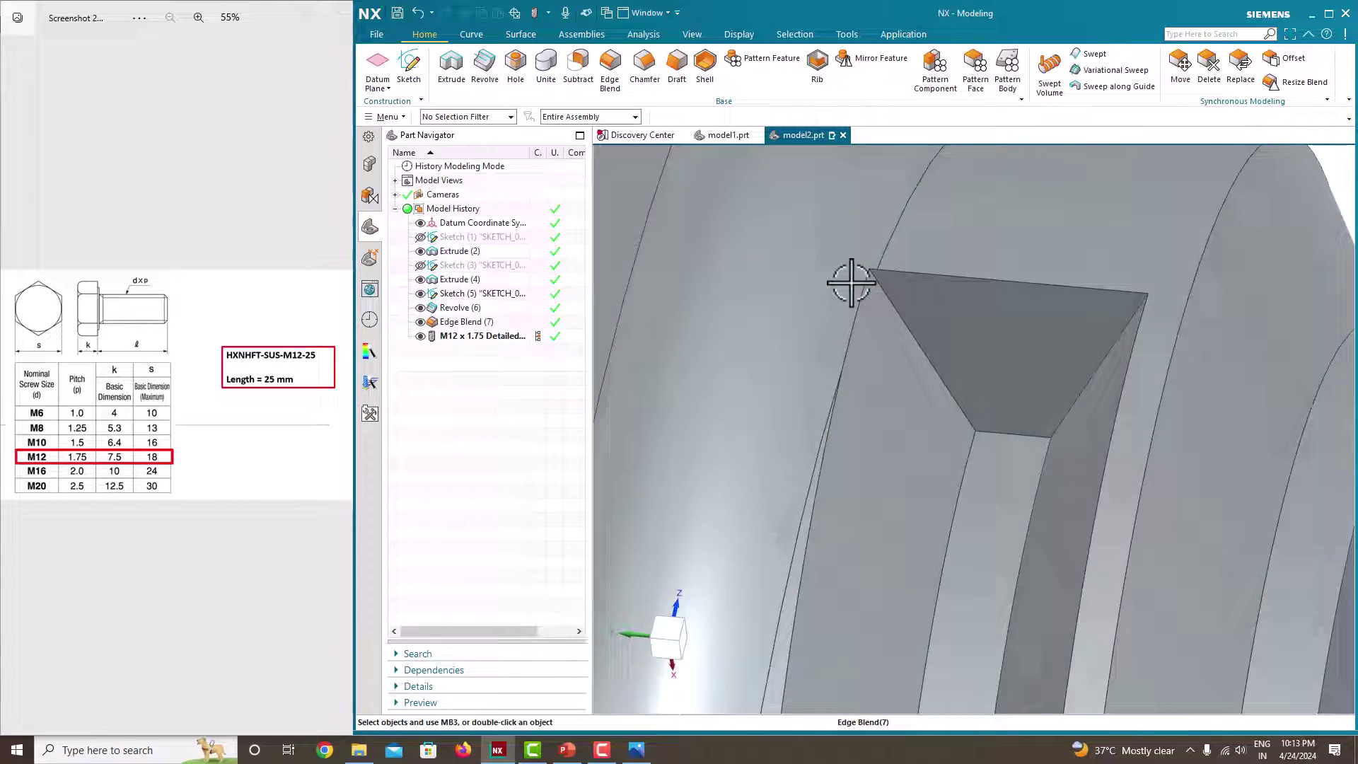
scroll(851, 283, down, 5)
right_click(476, 337)
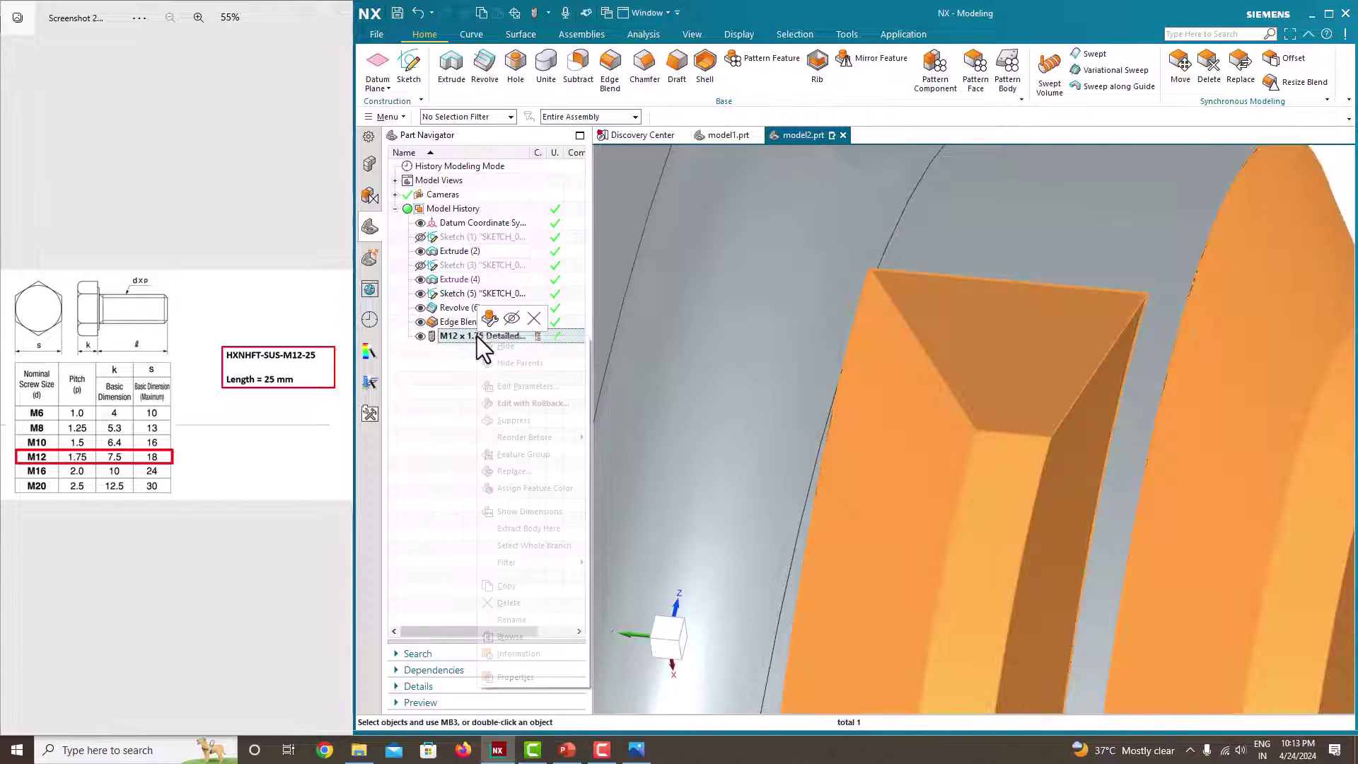
click(525, 388)
click(559, 415)
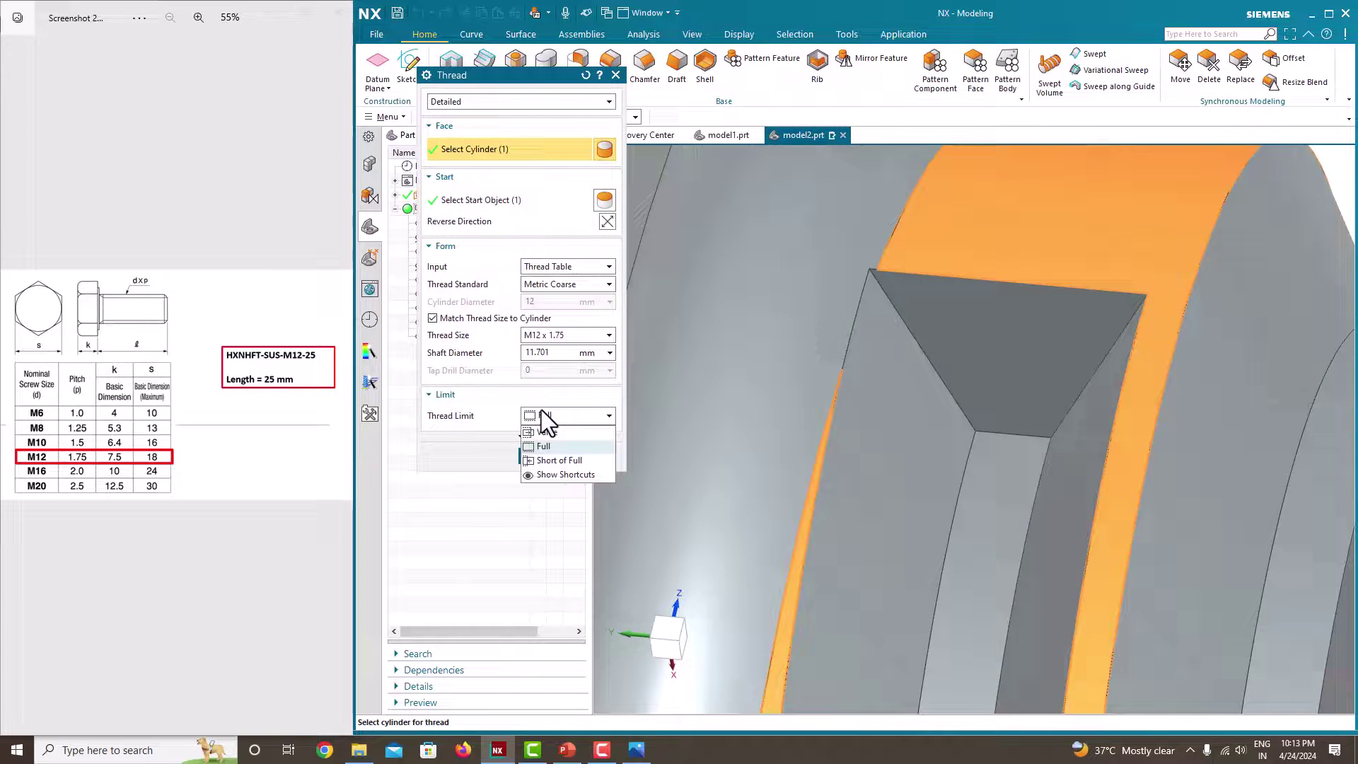
click(555, 462)
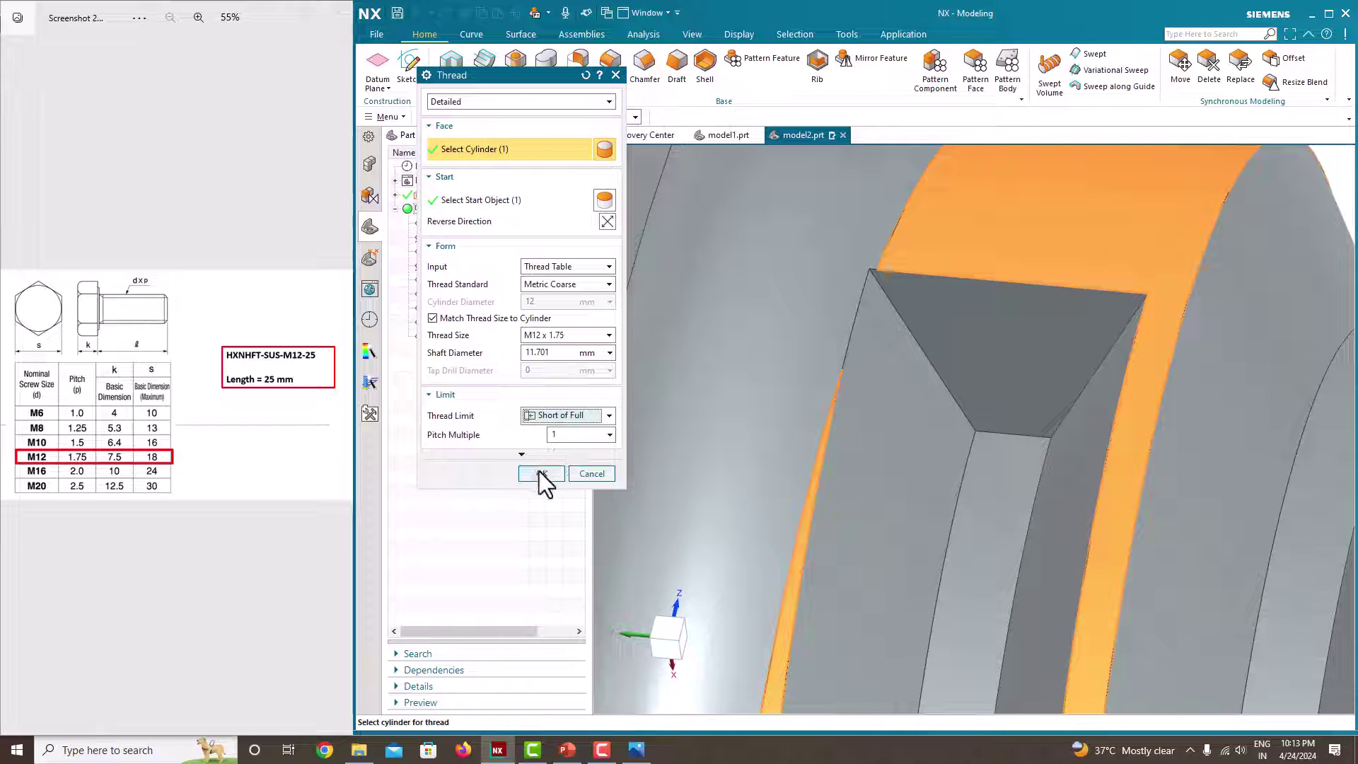
click(540, 474)
- Examine the end of the thread groove and the unthreaded section next to the bolt head
scroll(884, 372, down, 4)
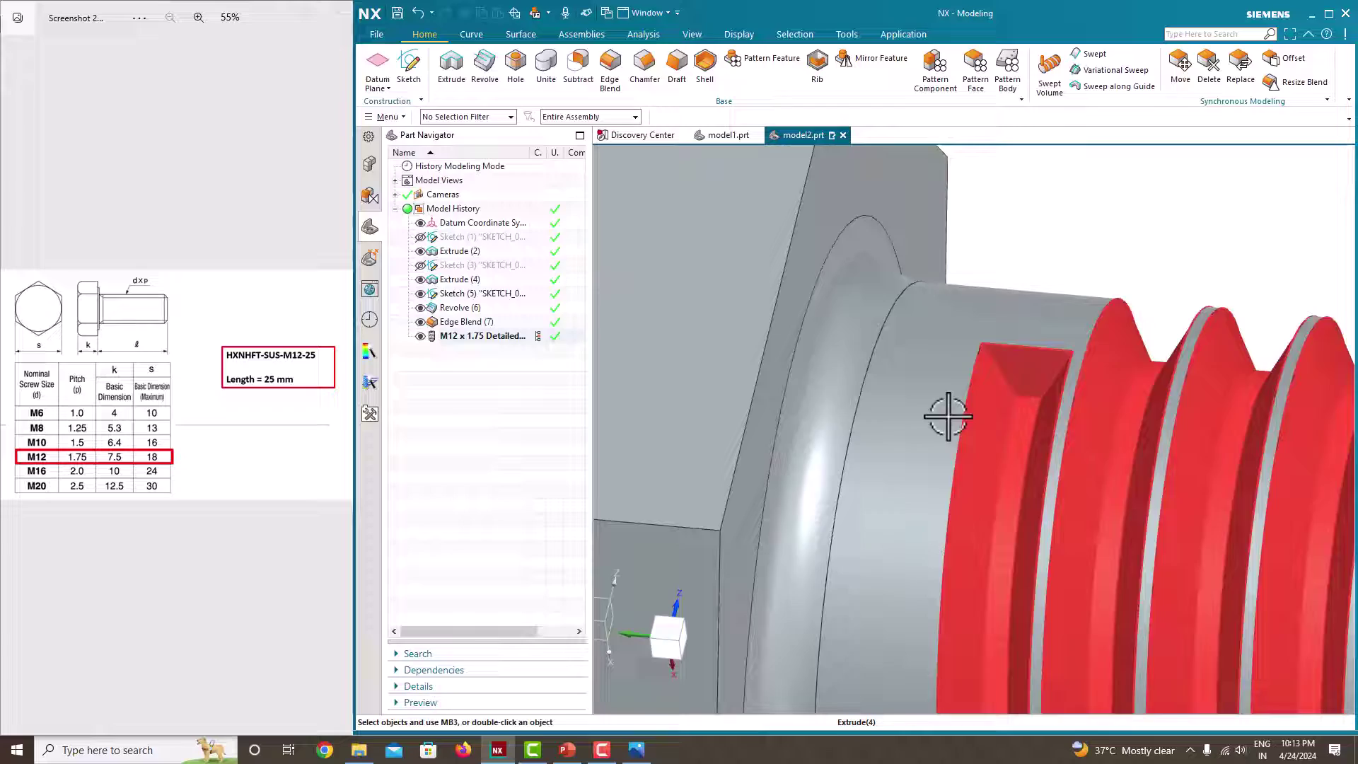
scroll(906, 418, down, 3)
middle_drag(906, 418, 908, 426)
scroll(895, 428, up, 5)
scroll(861, 358, down, 5)
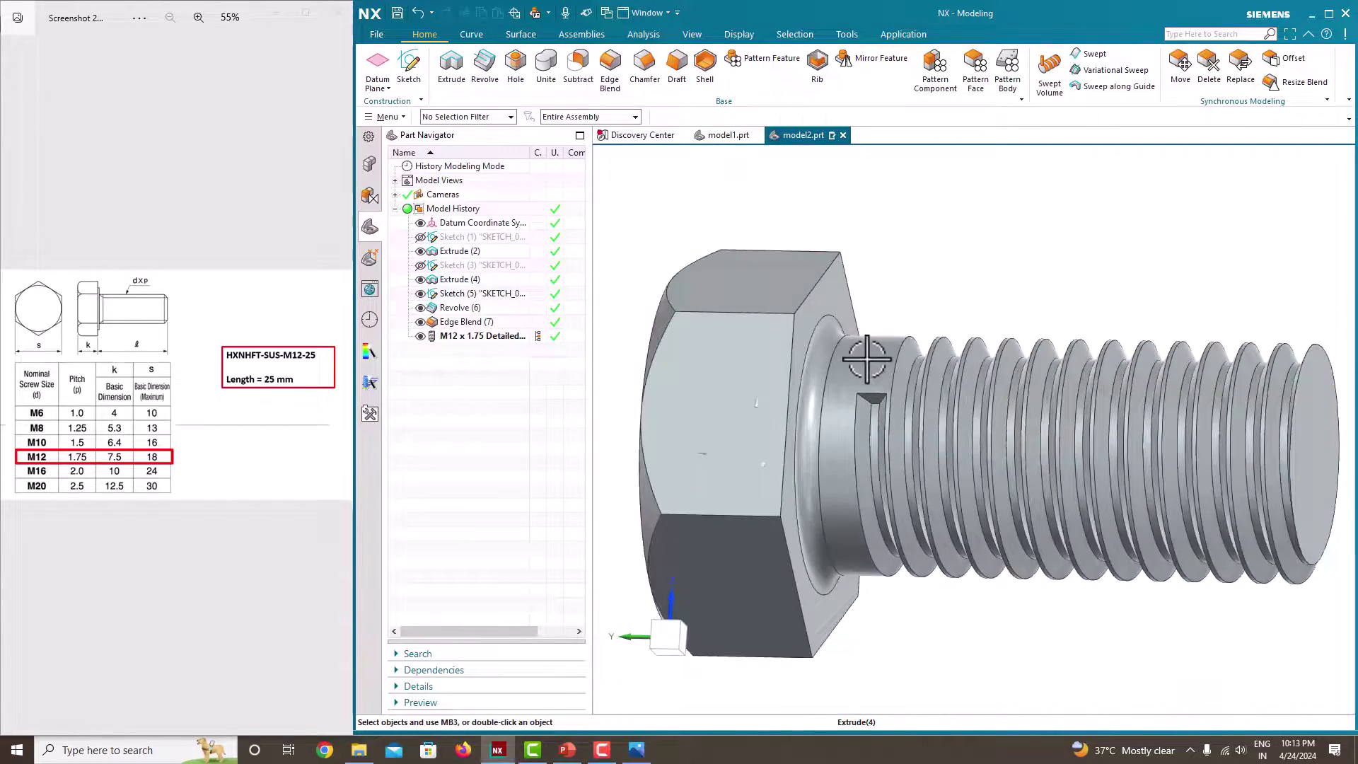
mouse_move(870, 358)
middle_down()
mouse_move(859, 383)
mouse_move(945, 344)
mouse_move(861, 375)
middle_up()
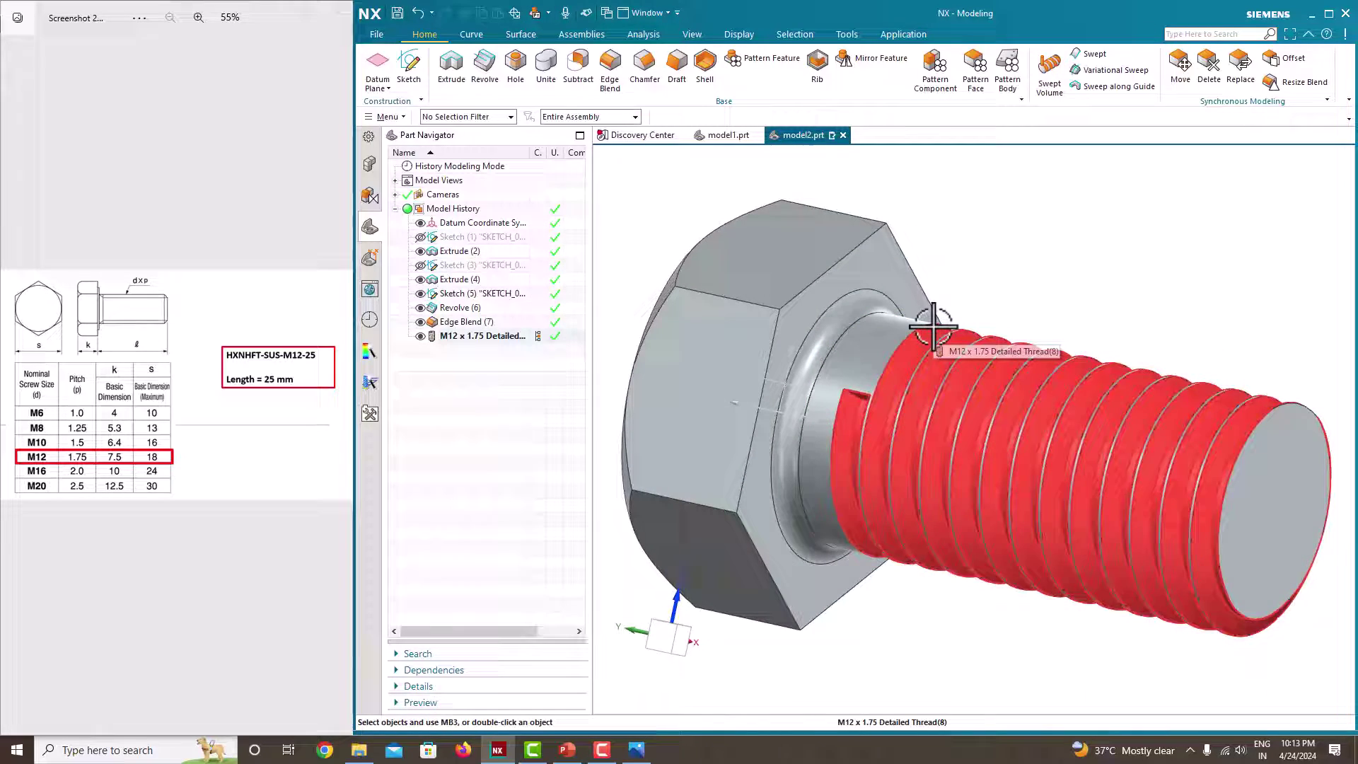
scroll(859, 339, down, 1)
middle_drag(859, 388, 952, 371)
scroll(897, 351, up, 5)
scroll(884, 358, up, 2)
scroll(858, 340, down, 6)
scroll(880, 349, down, 5)
scroll(873, 358, up, 6)
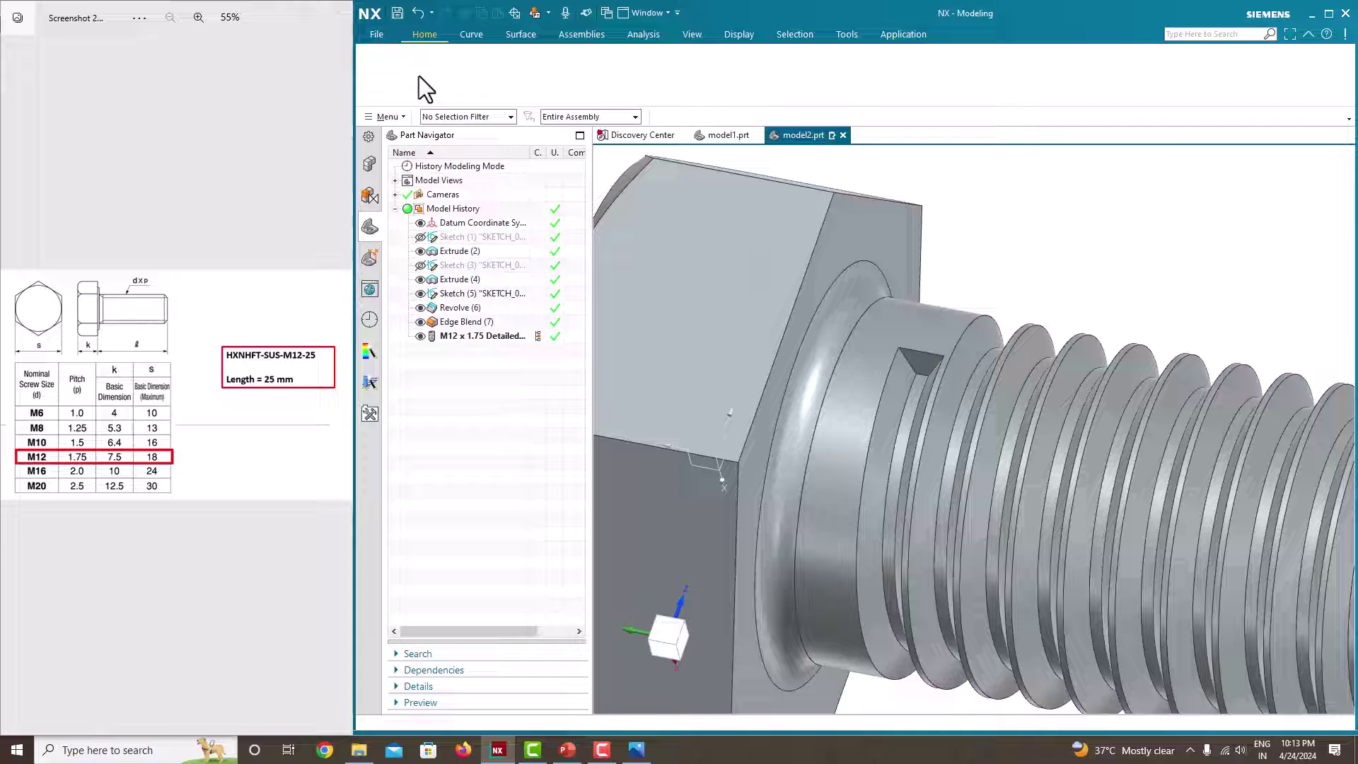
- Sketch on the flat end face of the thread groove and project its four edges as a closed trapezoid
click(911, 351)
click(548, 228)
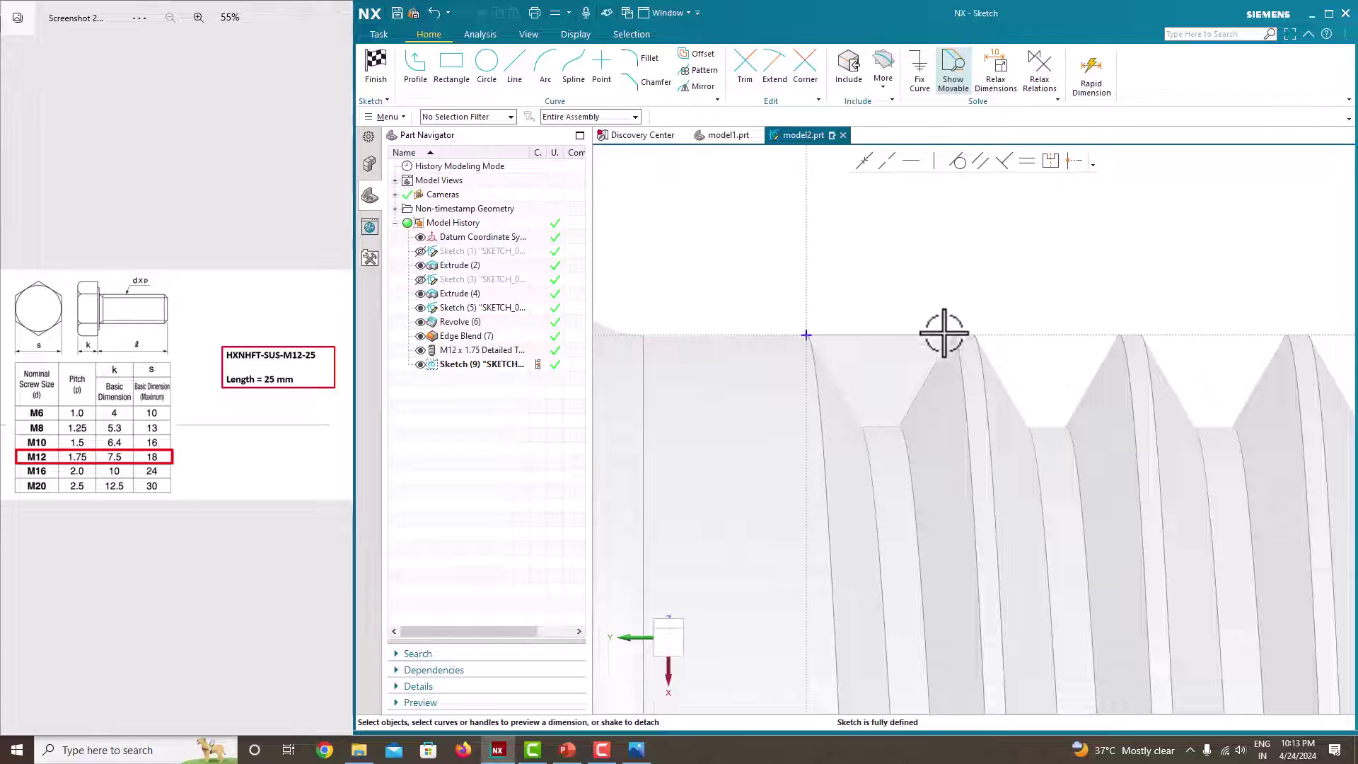
click(396, 125)
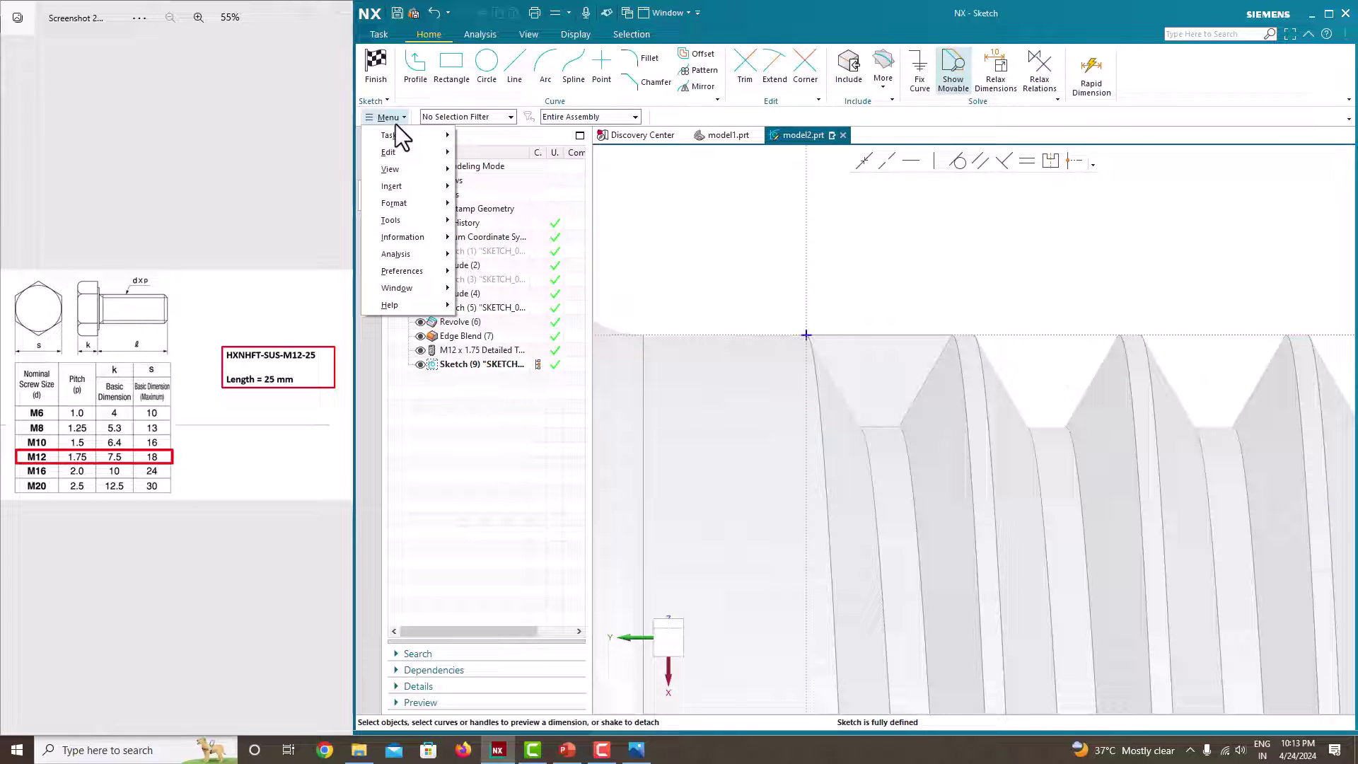
mouse_move(397, 184)
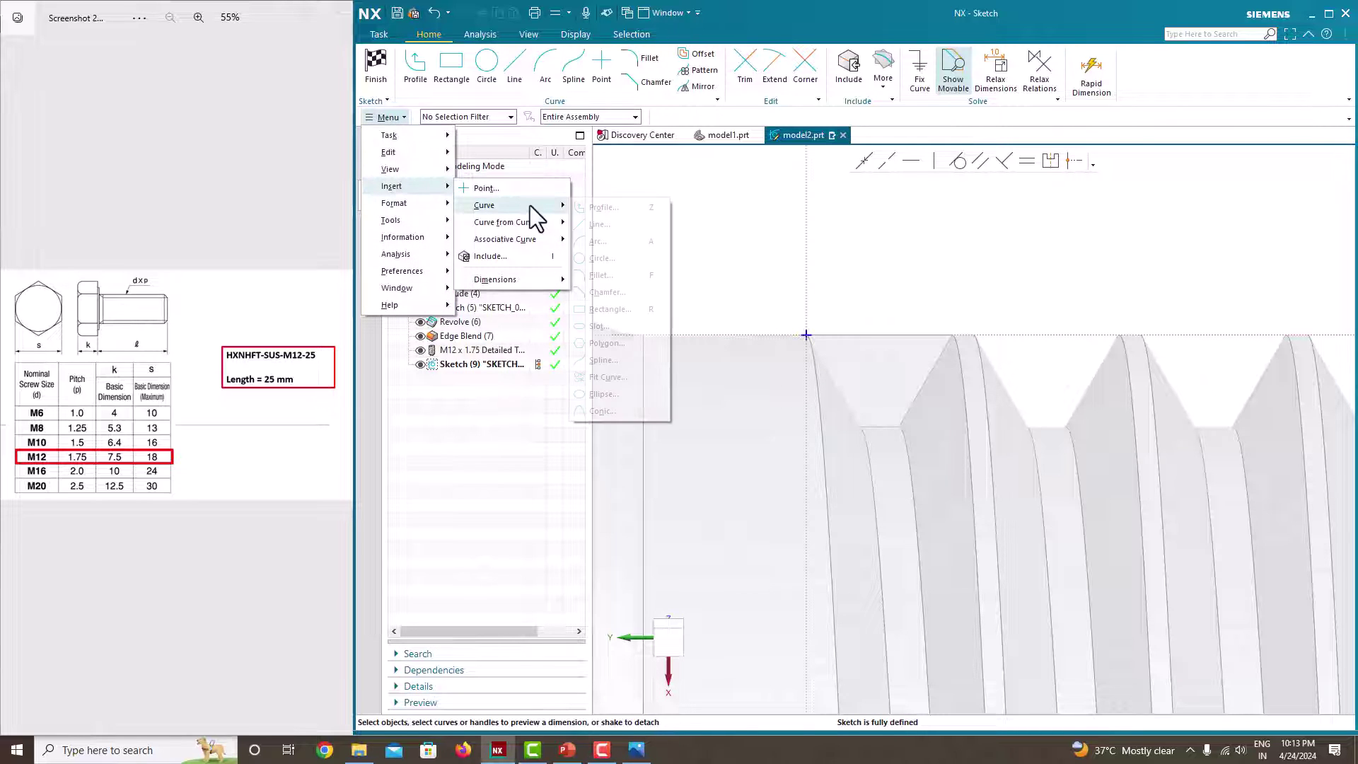
mouse_move(532, 241)
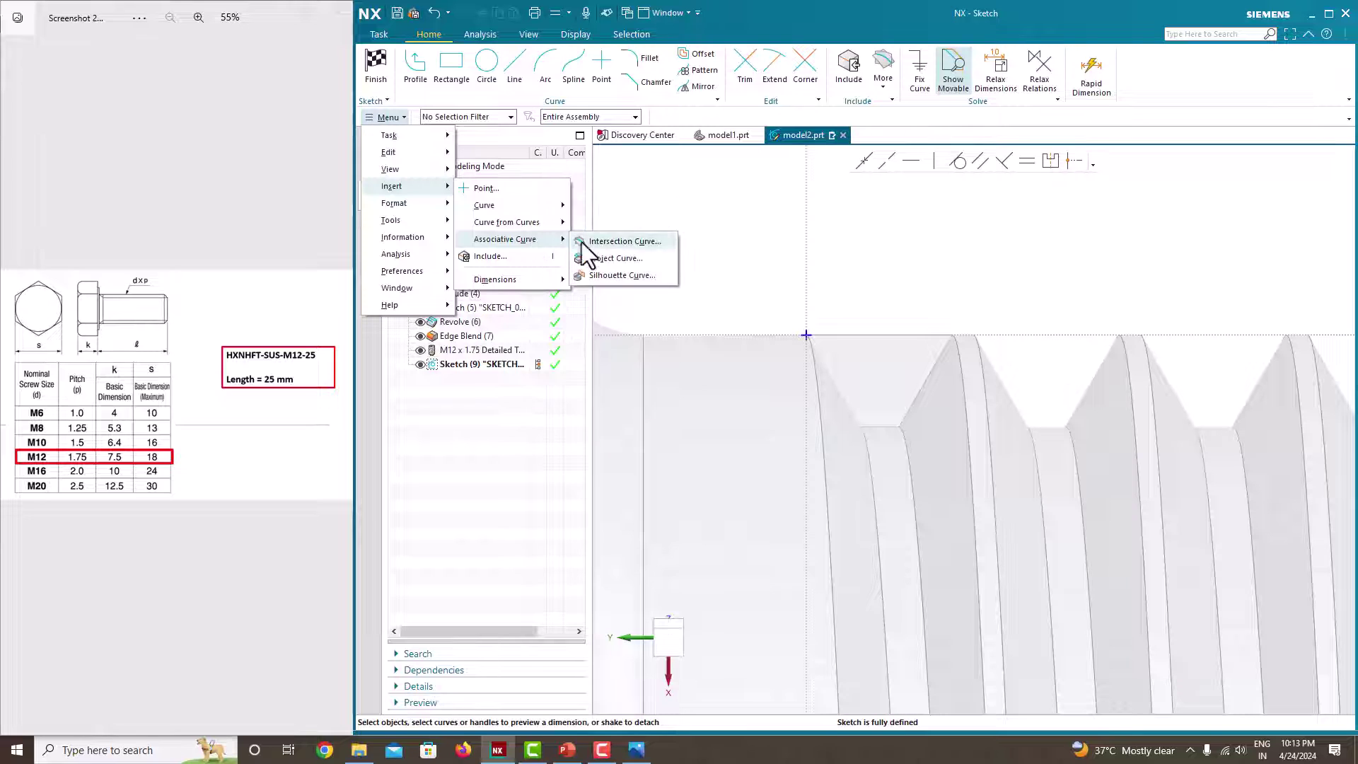
click(617, 259)
click(936, 374)
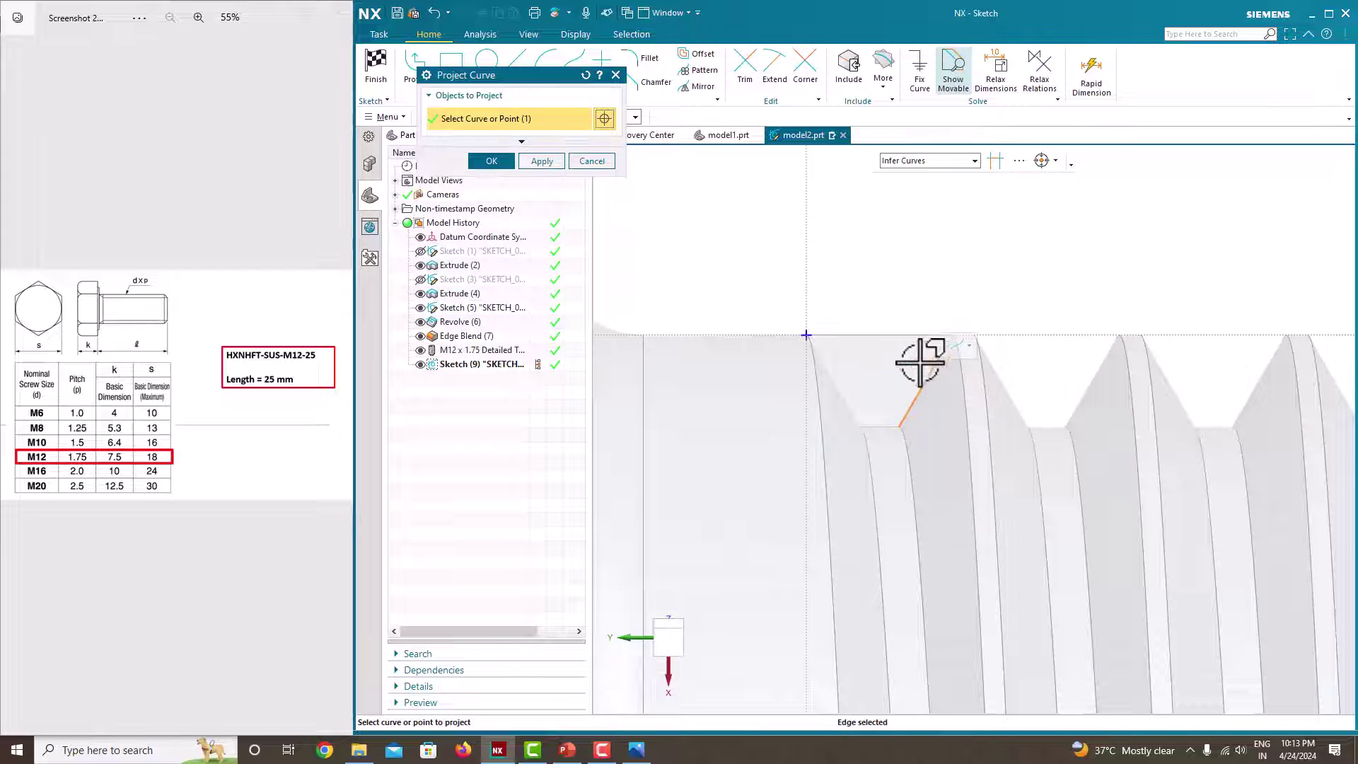
click(895, 337)
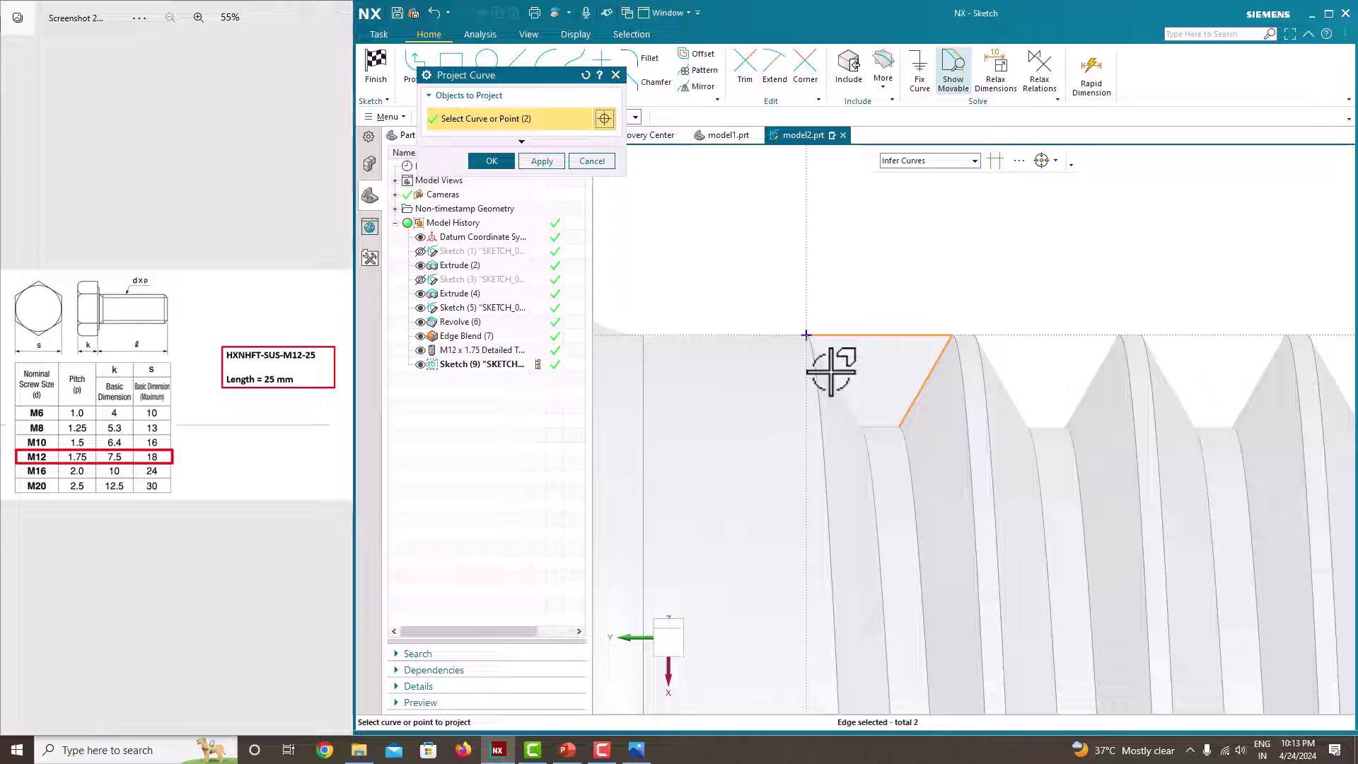
middle_drag(831, 370, 918, 403)
click(899, 352)
click(917, 367)
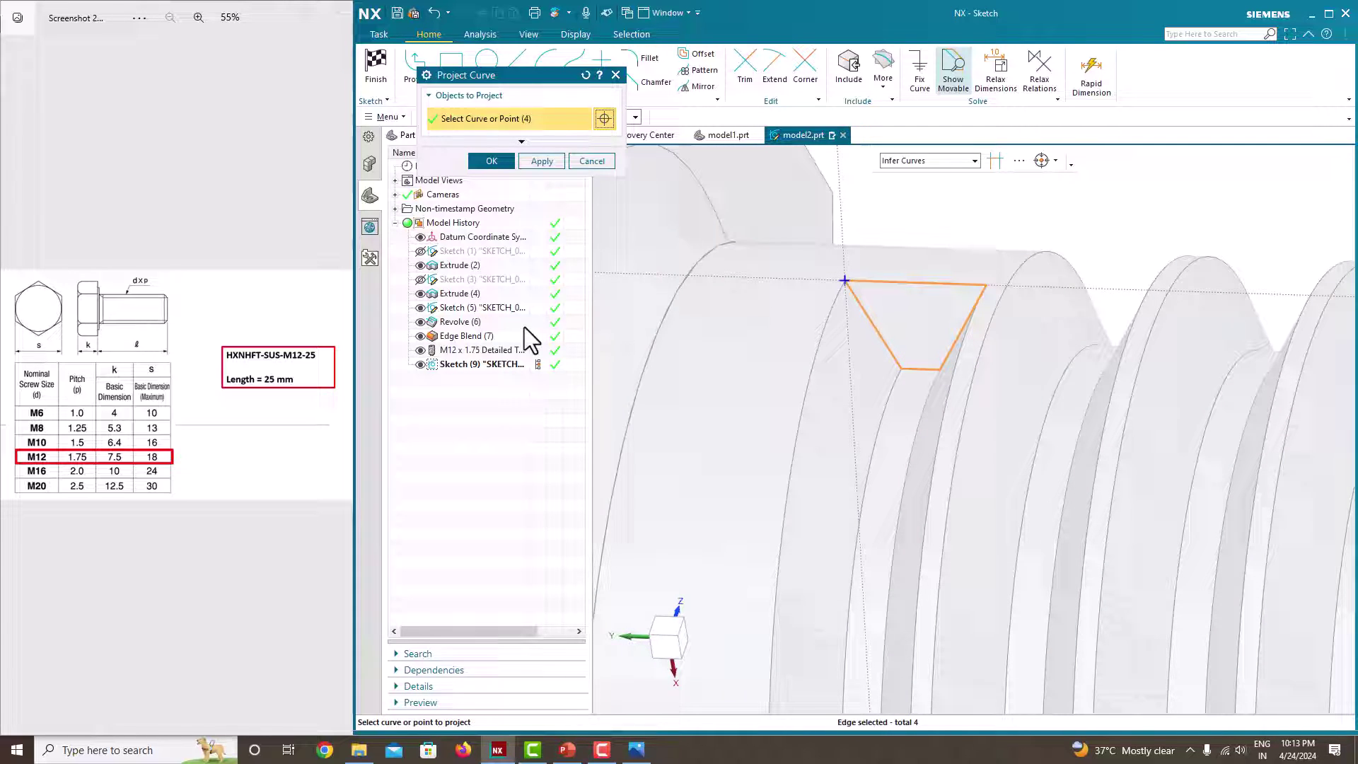
click(490, 161)
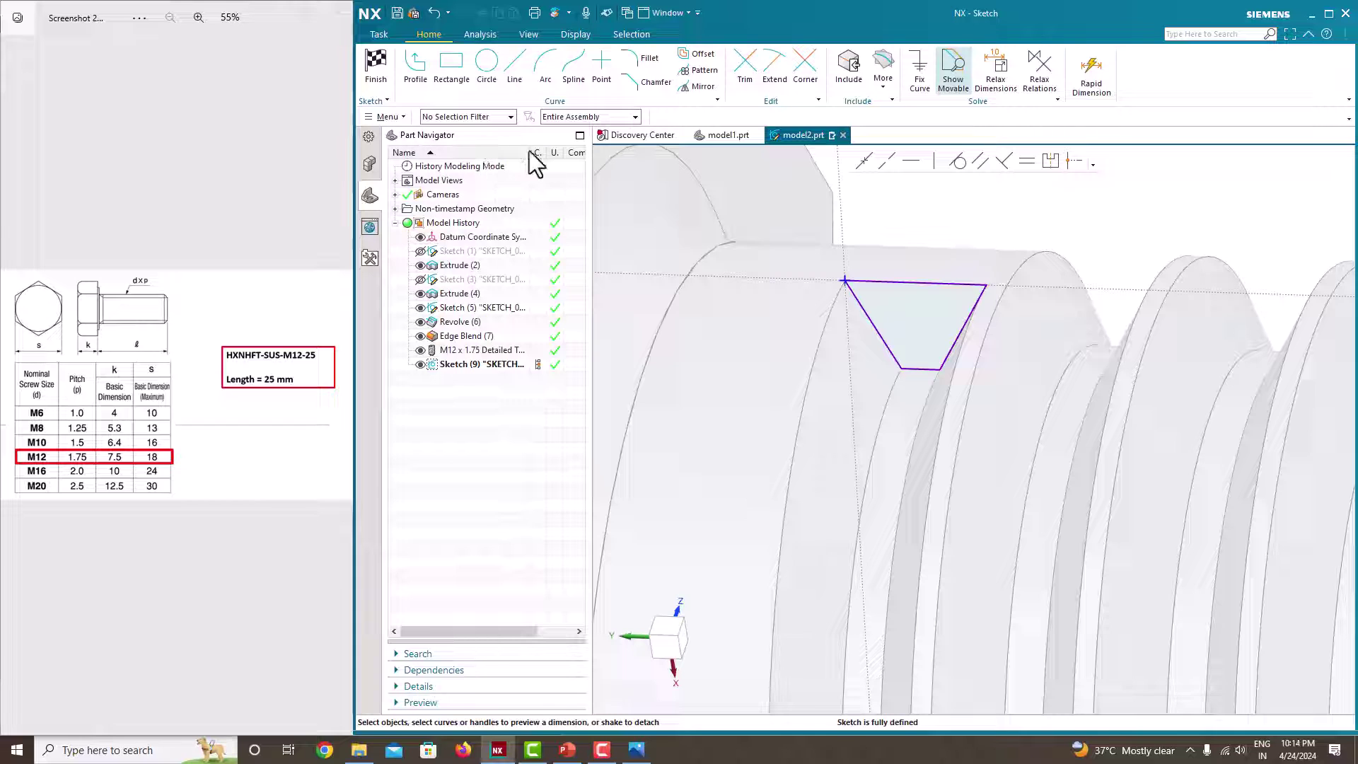
- Finish the trapezoid sketch and extrude it in the reversed direction with the end limit Until Next, subtracting it from the bolt shank
click(377, 67)
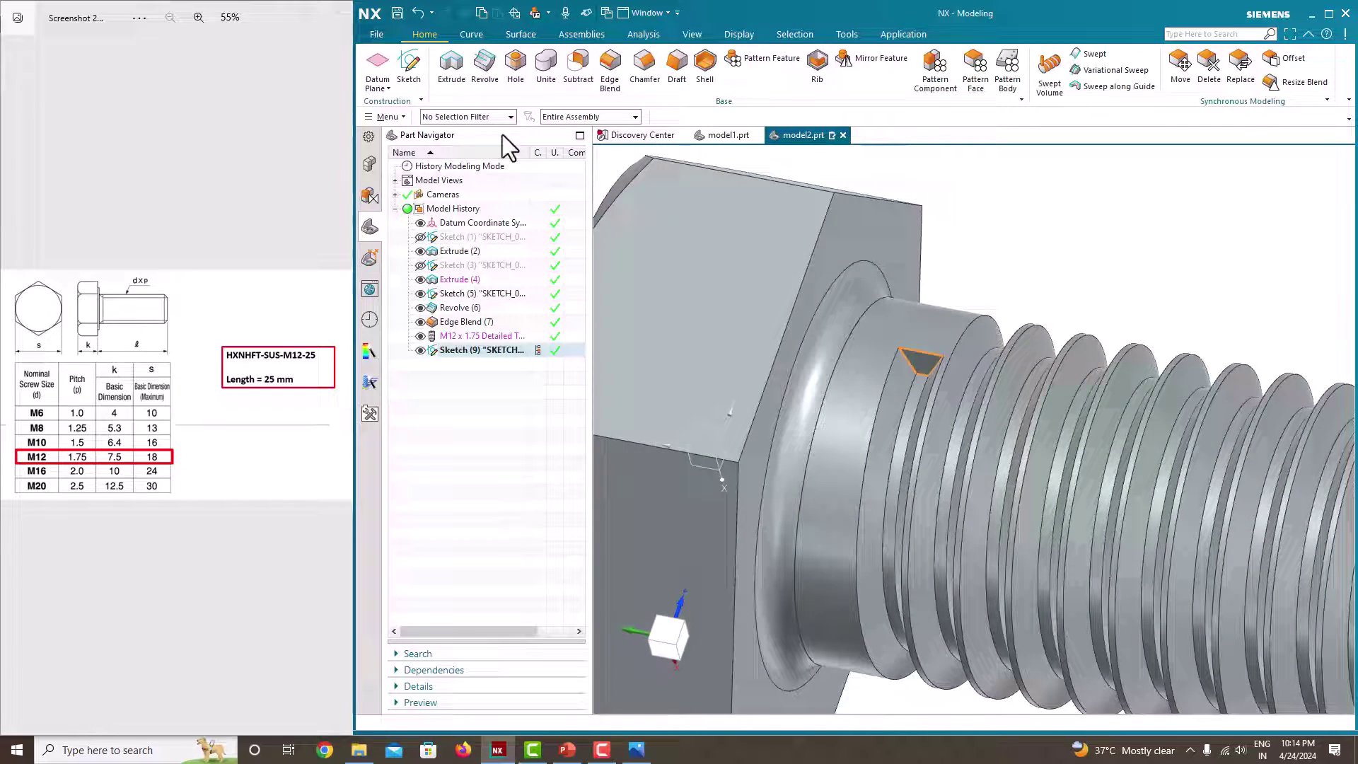
click(453, 82)
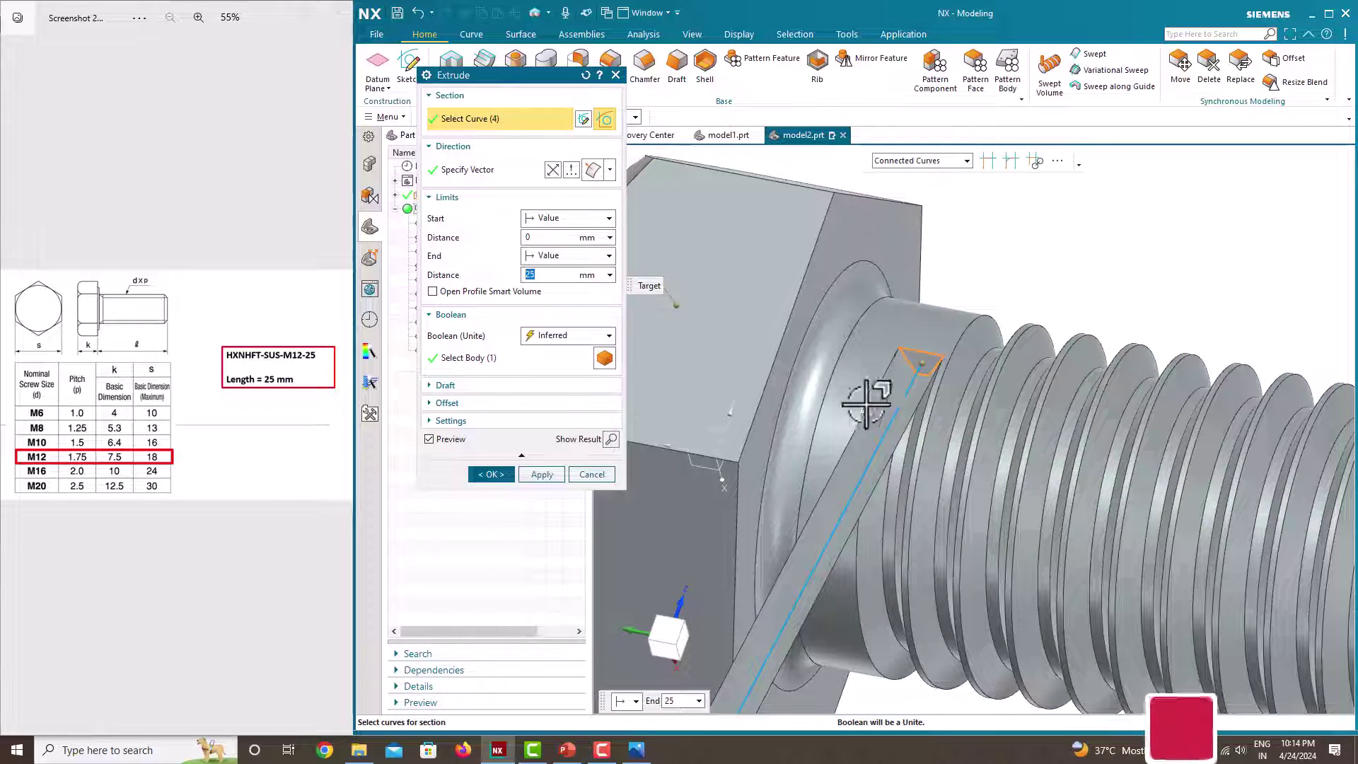
click(552, 170)
click(570, 255)
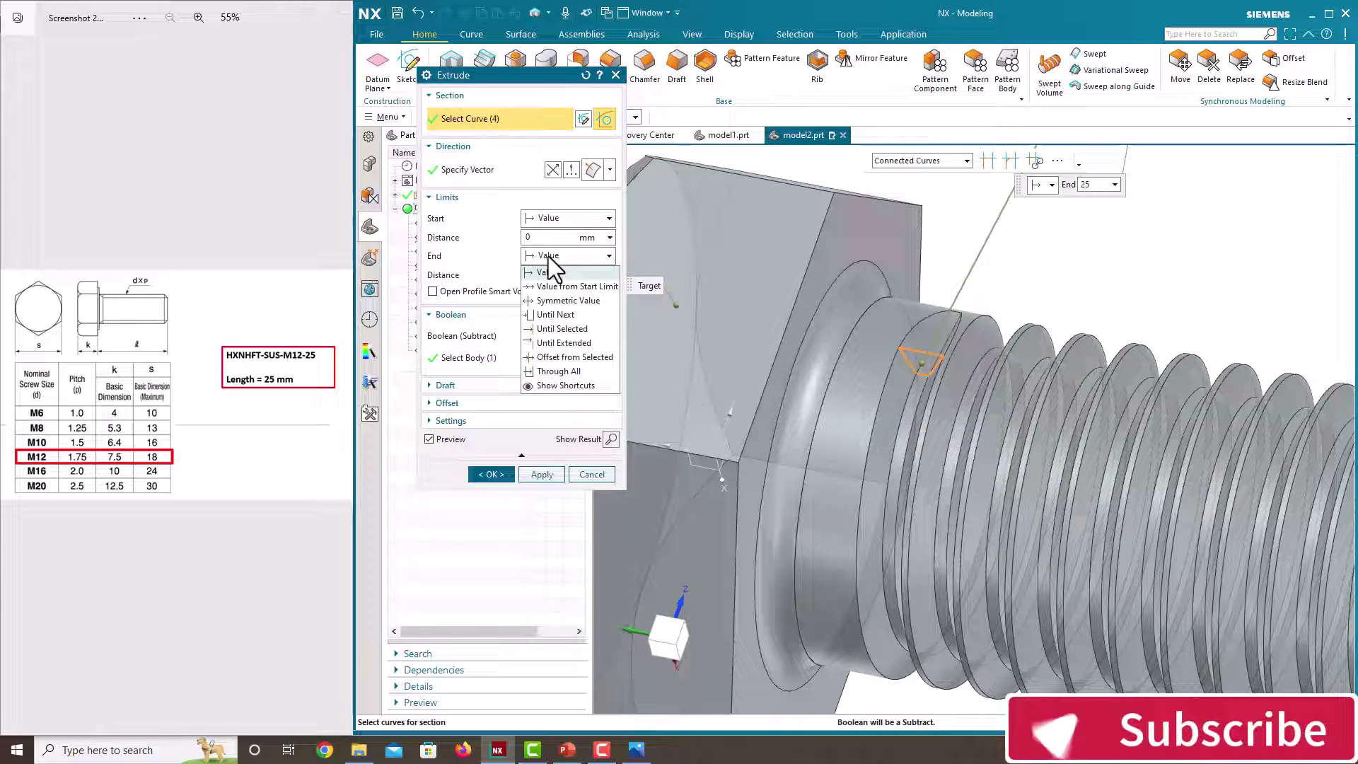
click(561, 315)
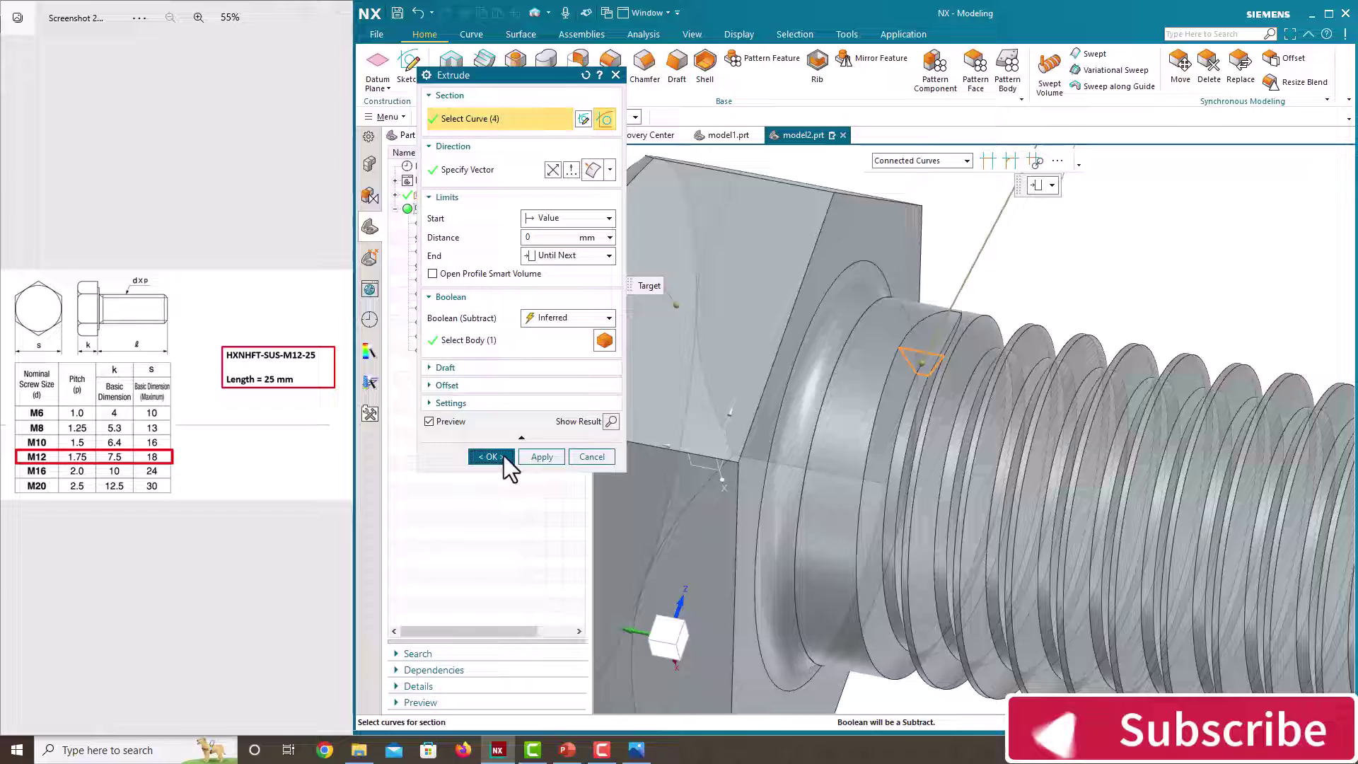
click(504, 456)
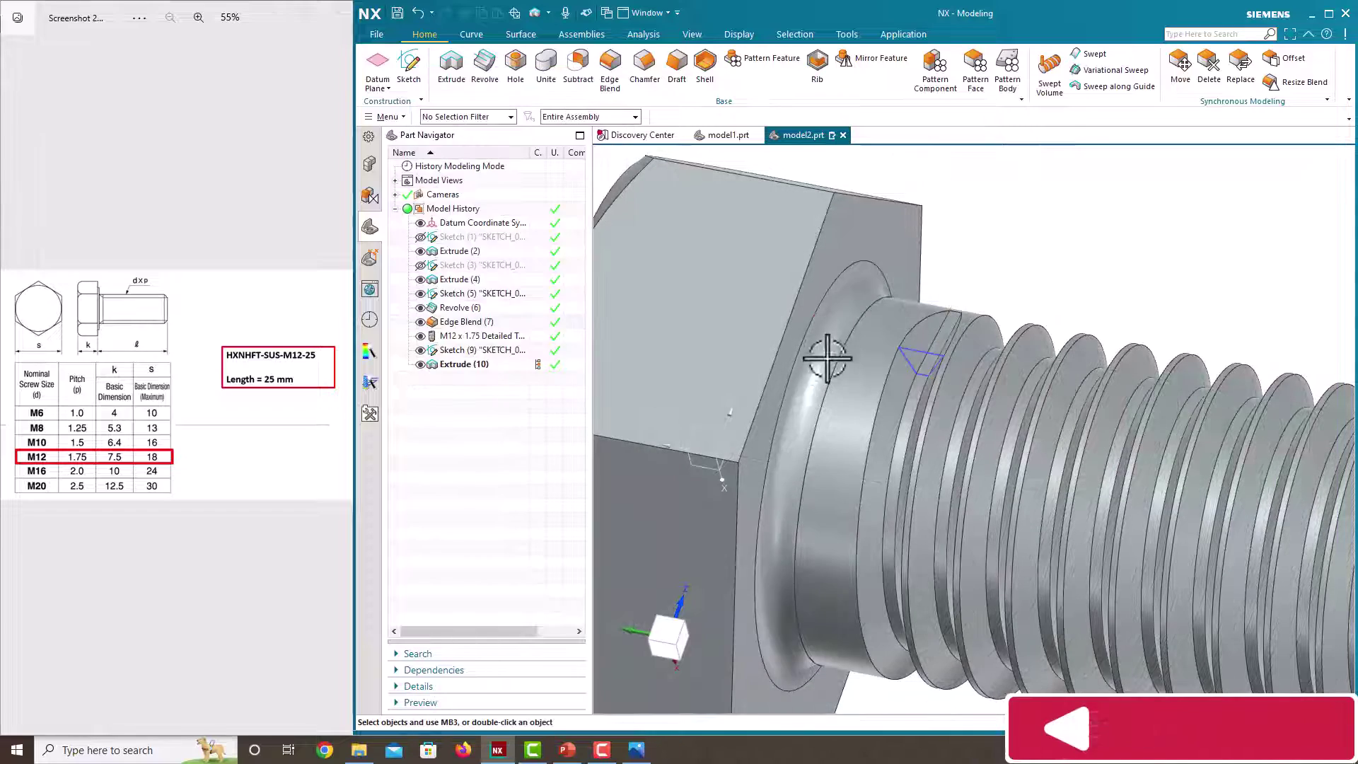
- Hide the trapezoid sketch and inspect the thread run-out cut beside the bolt head and the whole bolt
click(420, 351)
scroll(1025, 304, down, 3)
mouse_move(1025, 303)
middle_down()
mouse_move(1044, 346)
mouse_move(1082, 343)
middle_up()
scroll(985, 348, up, 3)
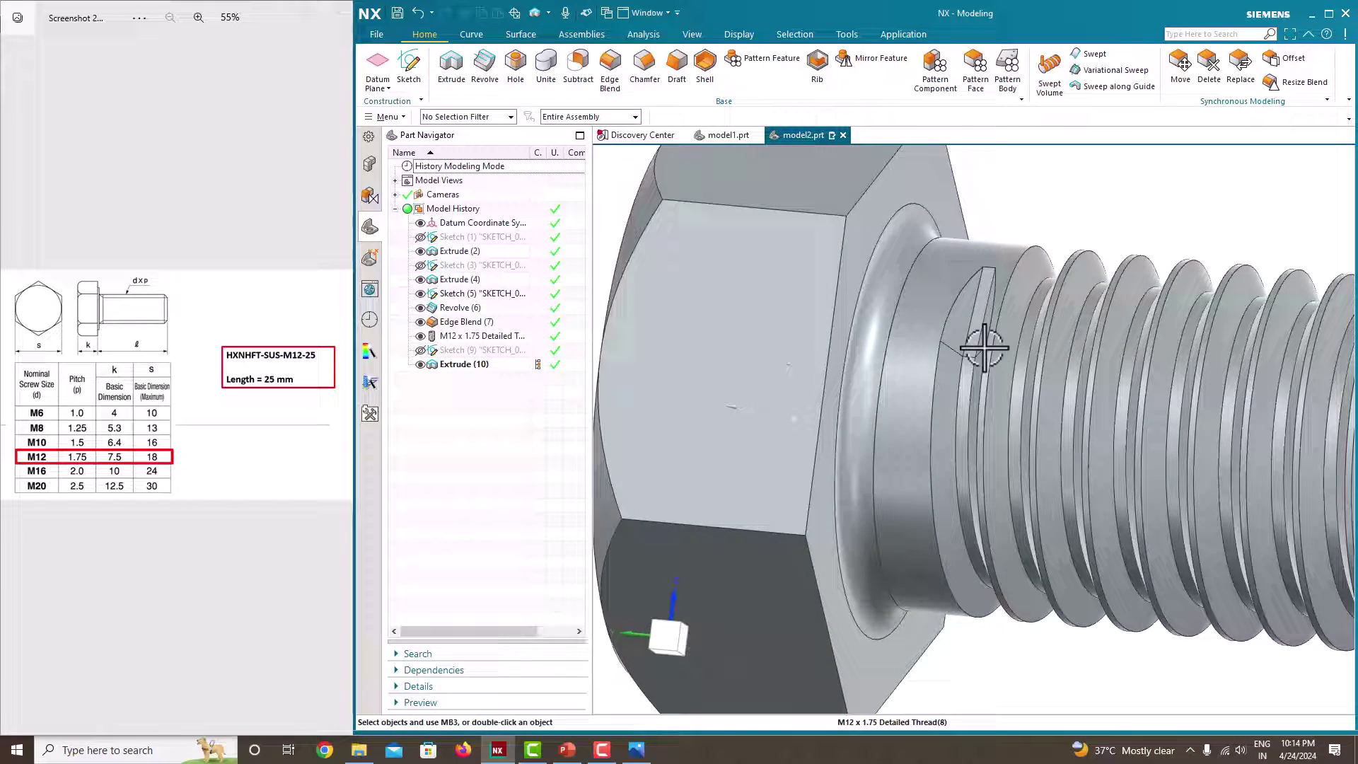
scroll(873, 339, down, 5)
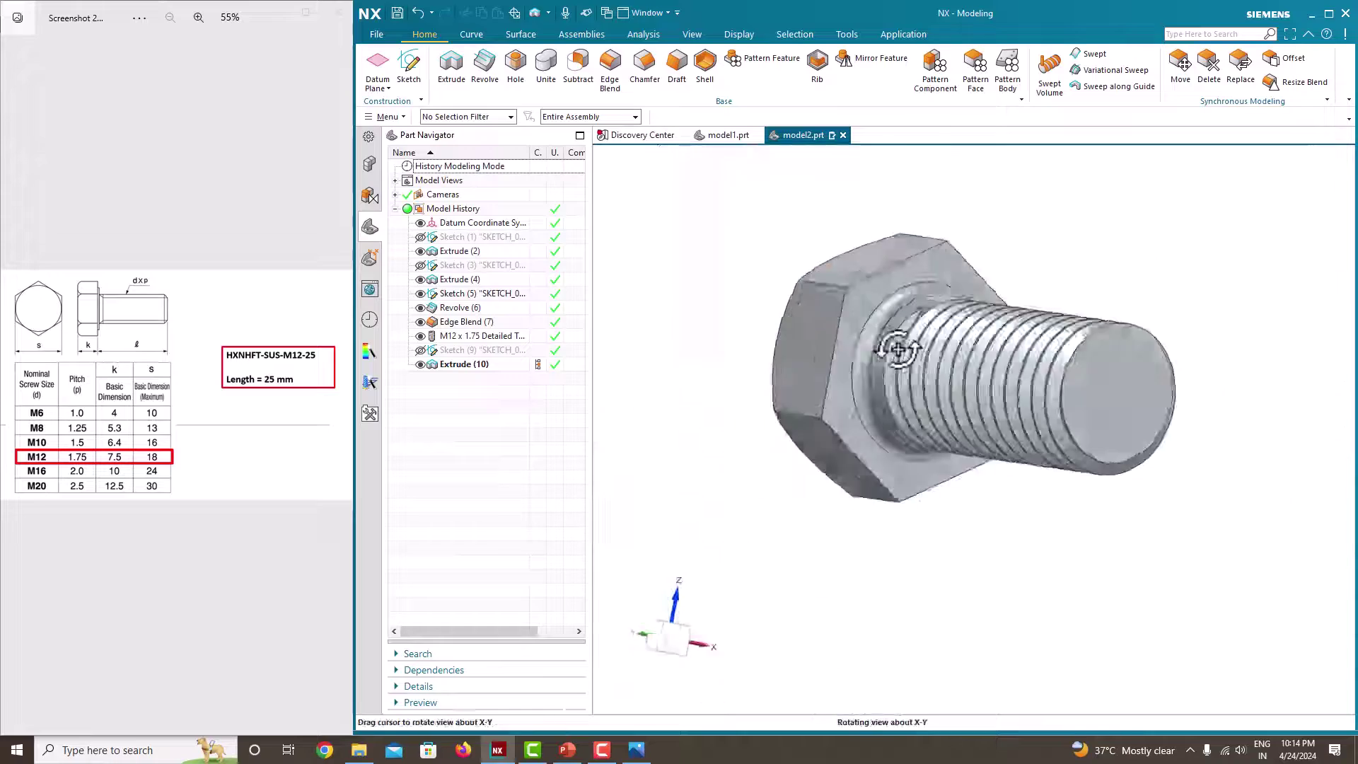
middle_drag(897, 342, 1012, 310)
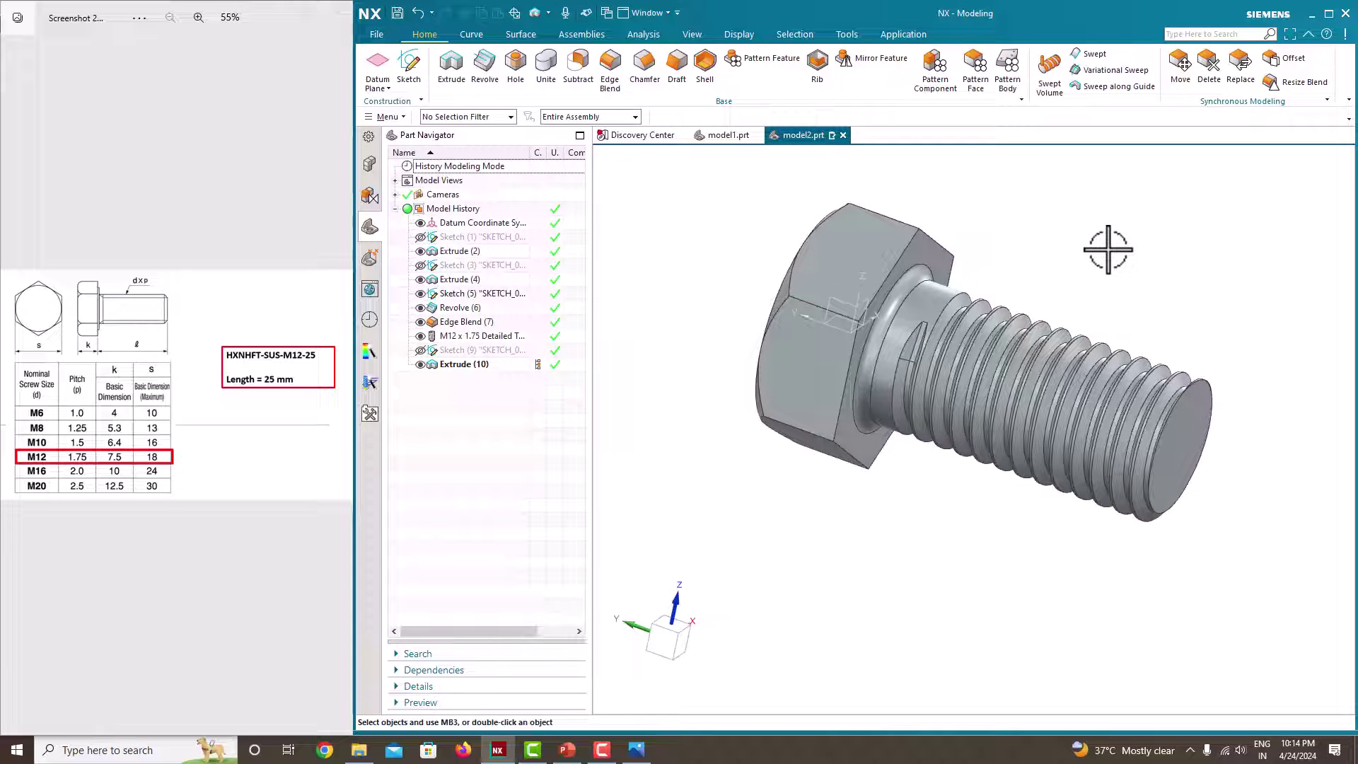